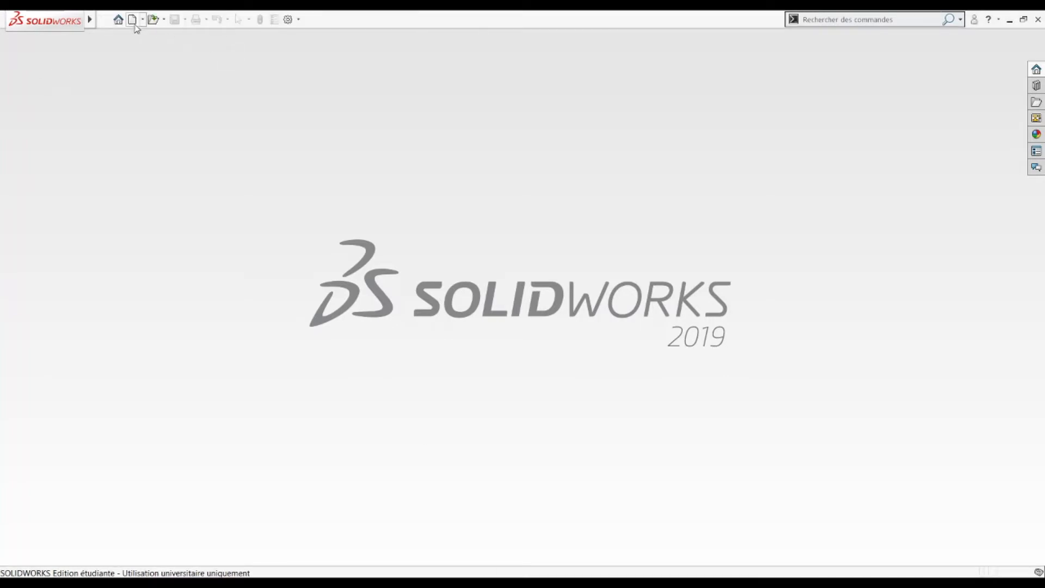
Step: Create a new part document, Pièce2
click(132, 20)
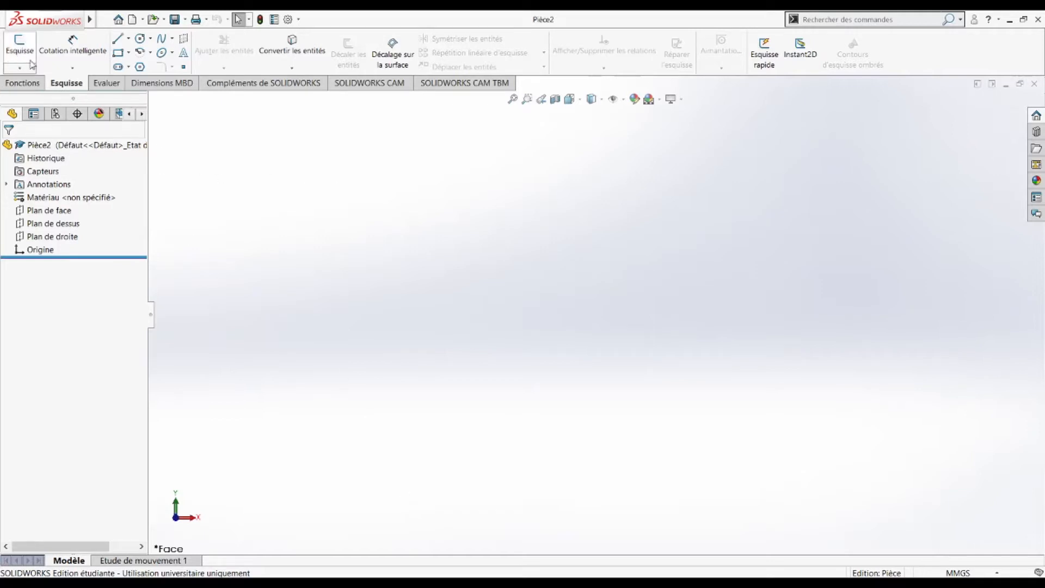
Step: Start Esquisse1 on Plan de dessus in the Dessus view, with the corner rectangle tool ready
click(18, 47)
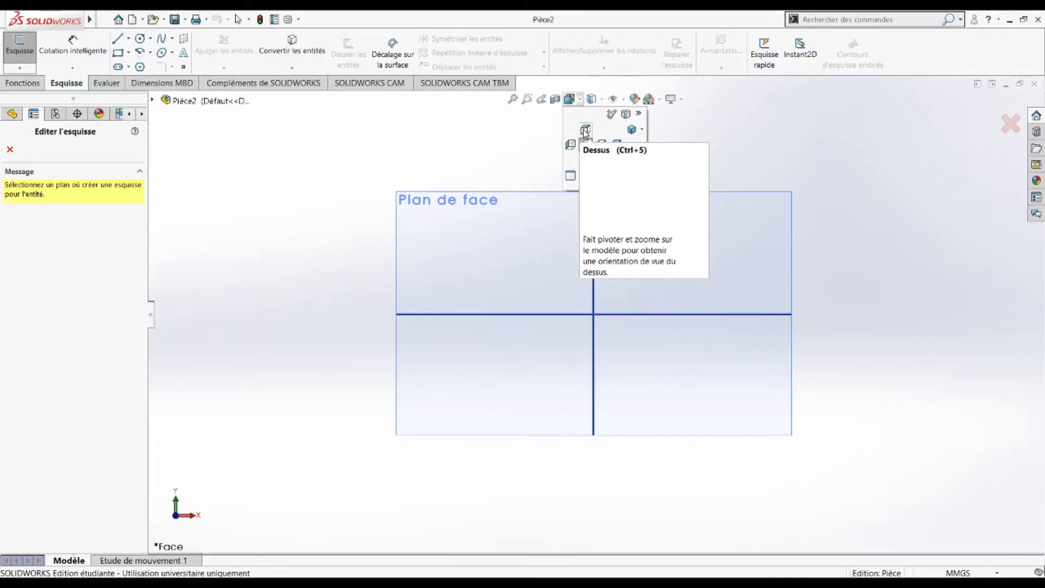
click(585, 132)
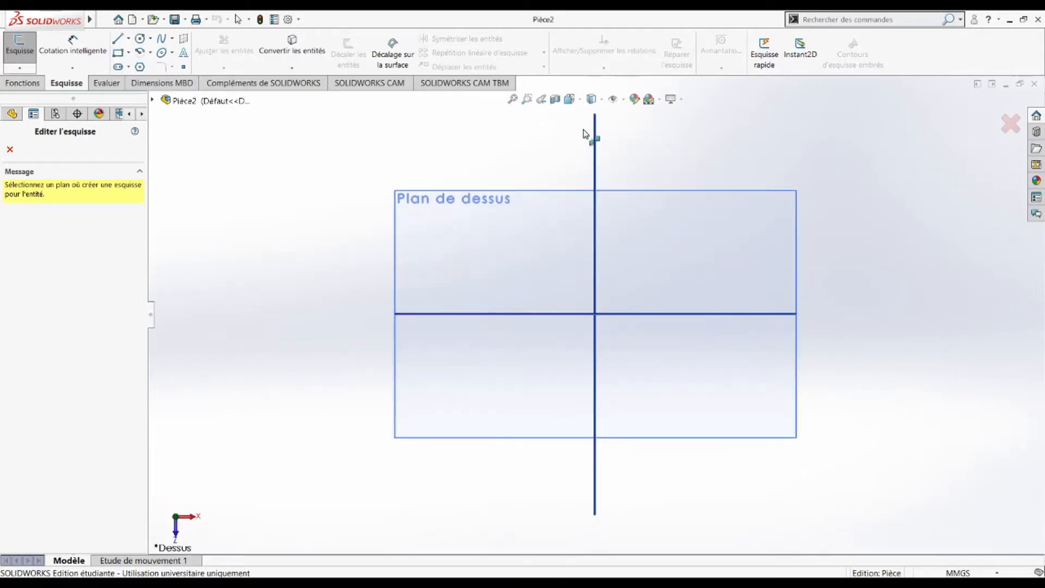
click(122, 52)
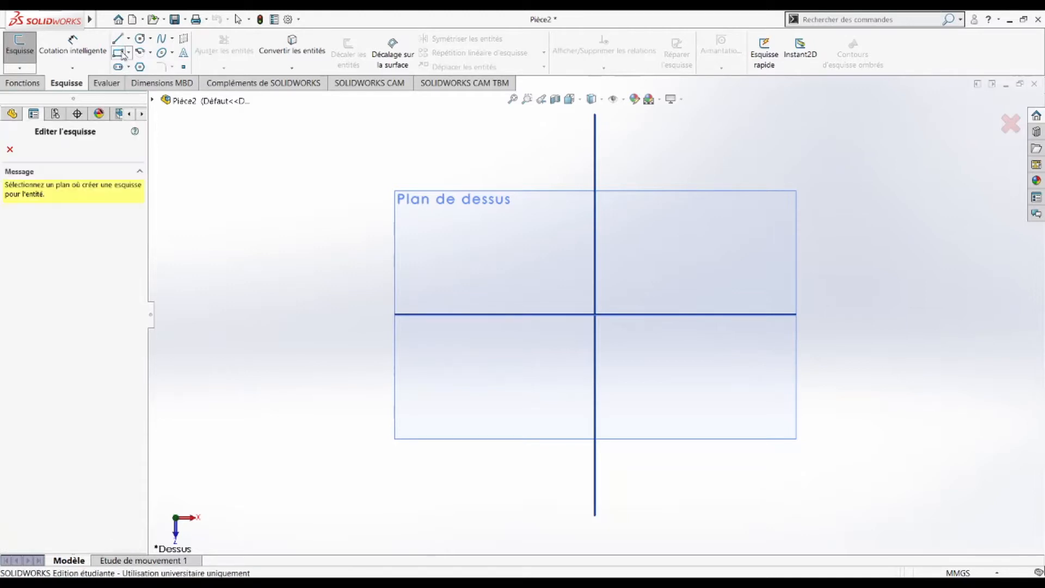
click(488, 279)
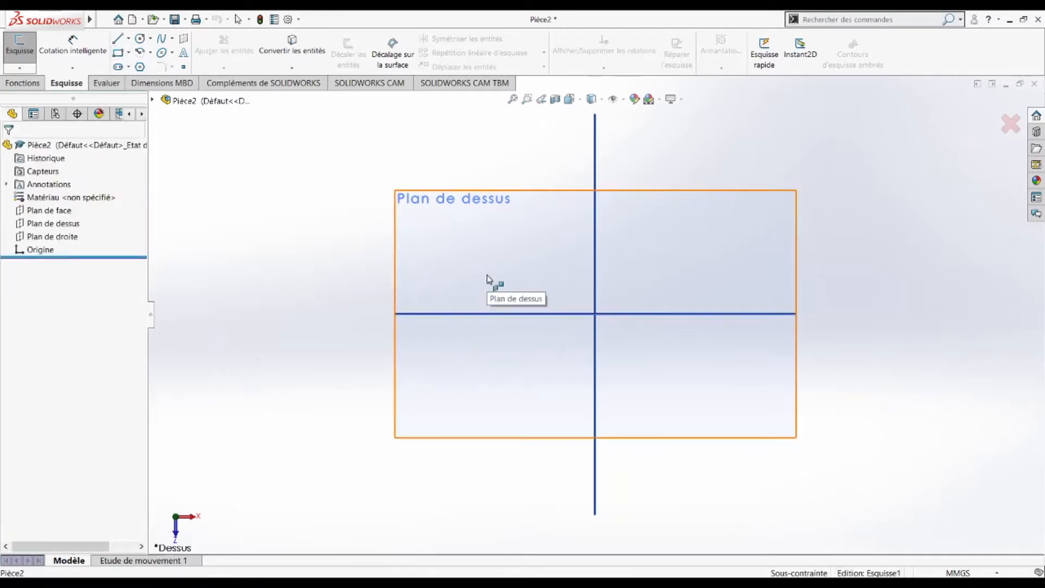
Step: Draw a corner rectangle and dimension its height and width to 100 mm each
click(501, 361)
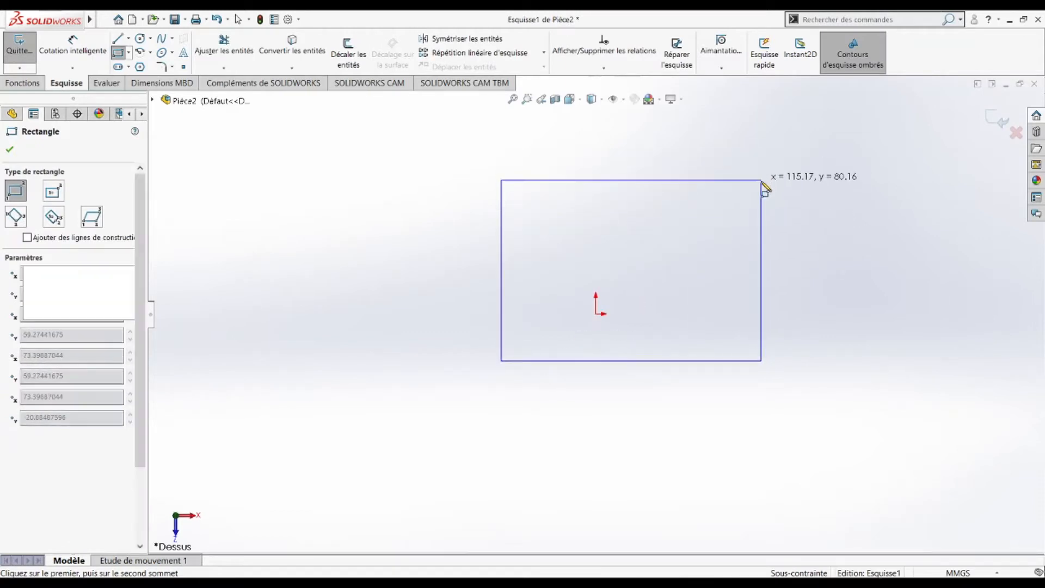
click(761, 181)
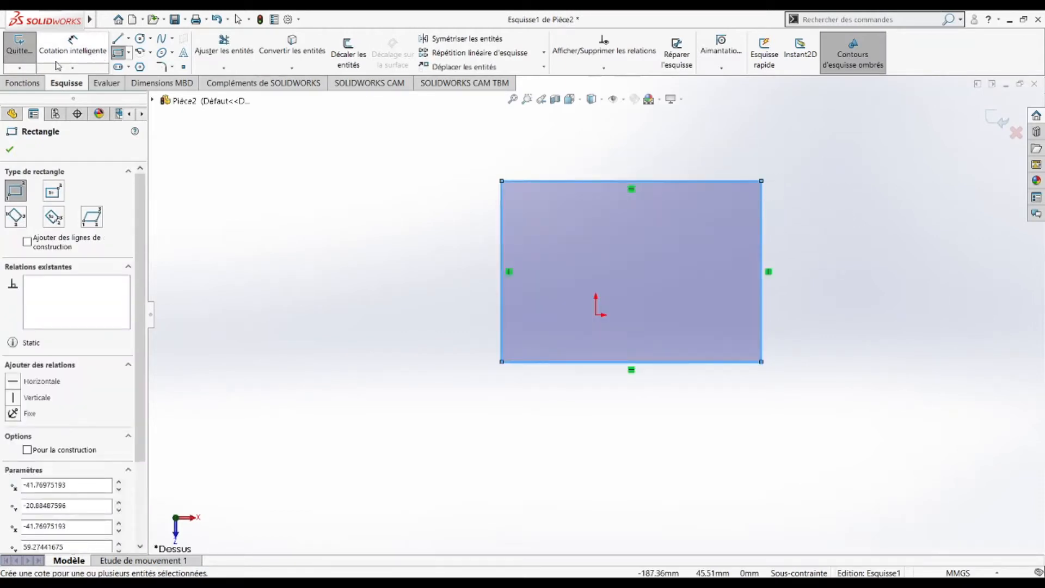
click(83, 61)
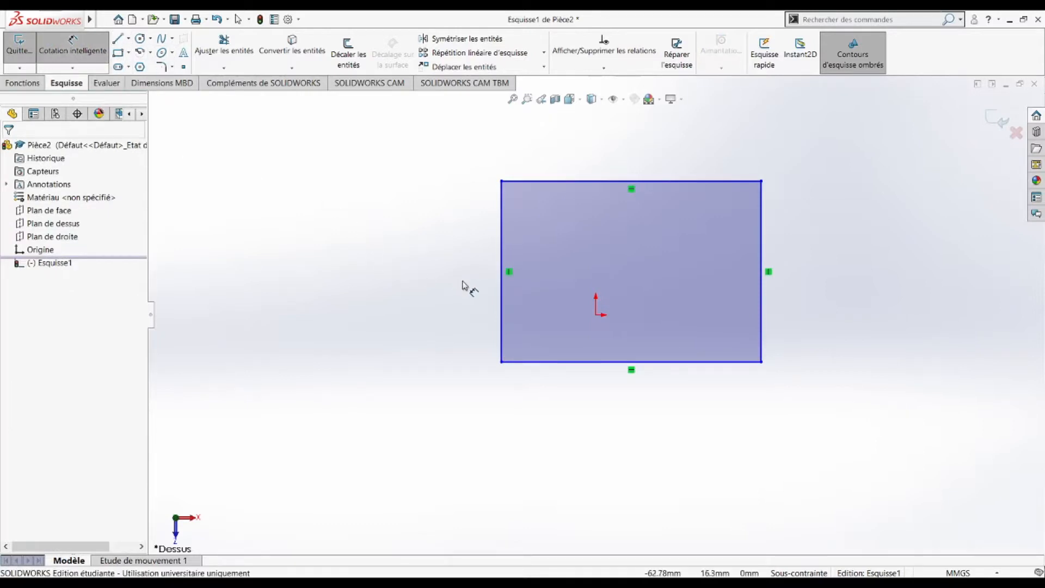
click(503, 302)
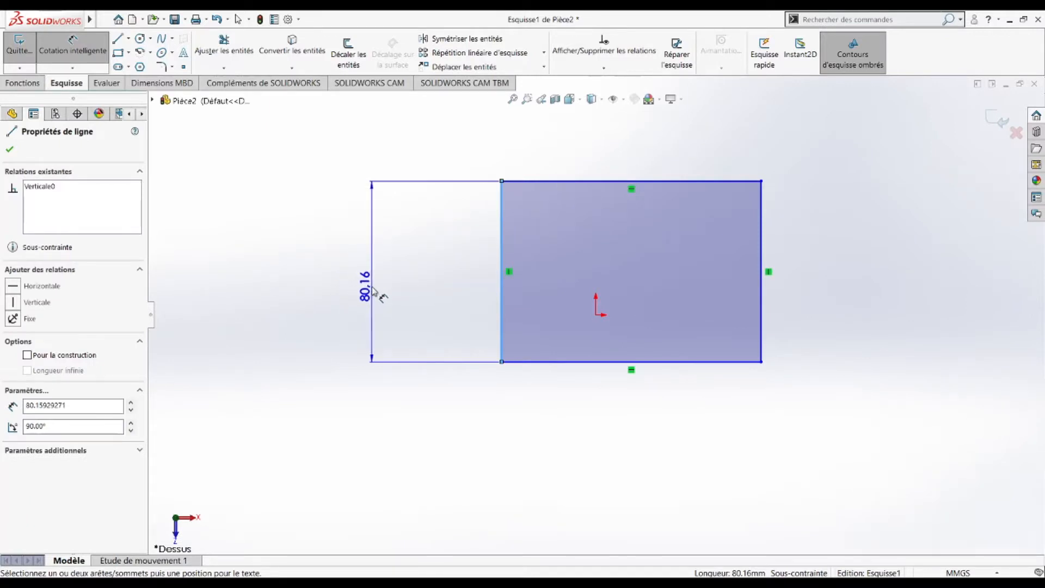
click(373, 291)
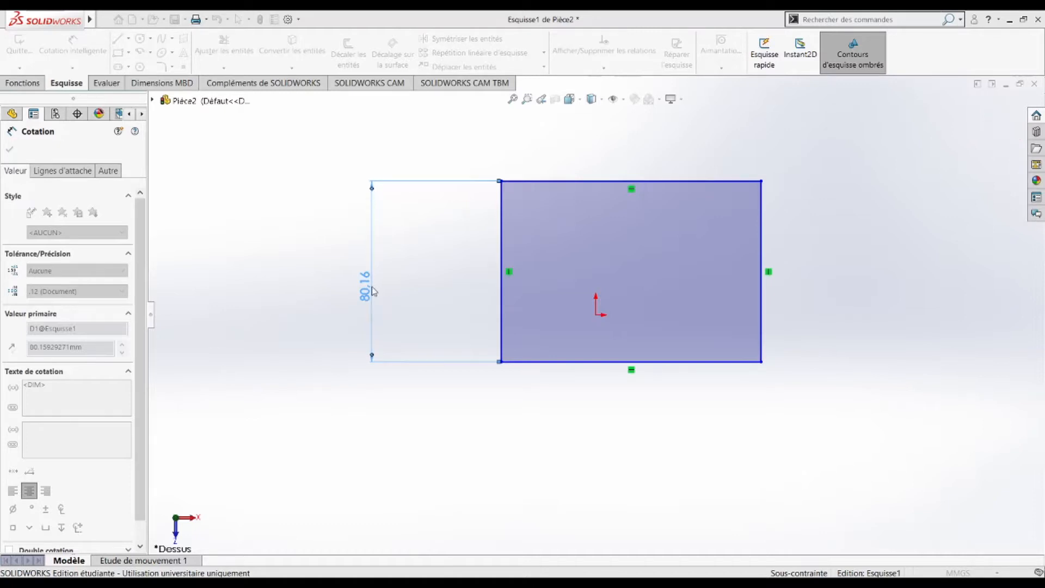
key(Return)
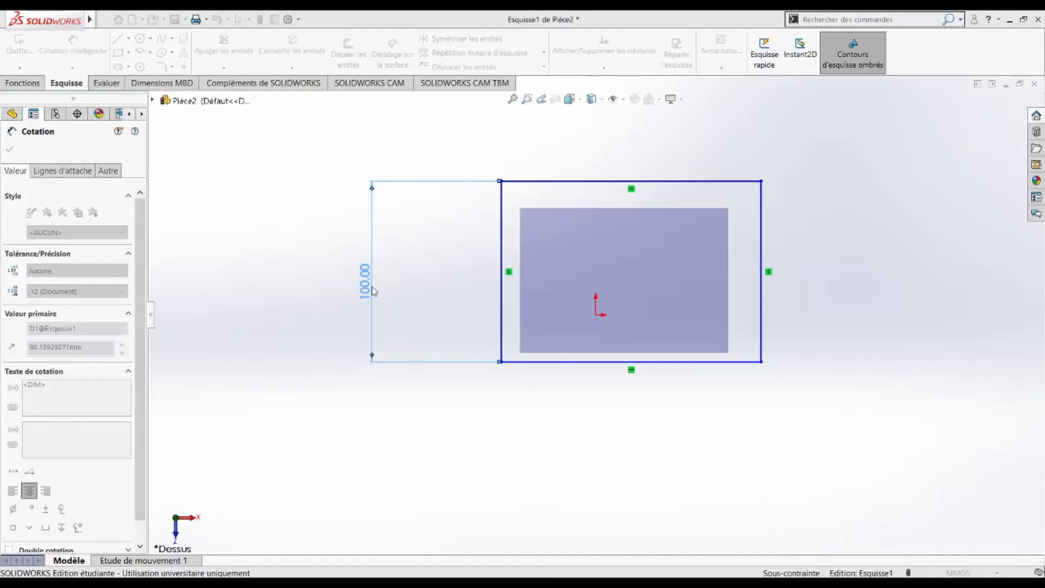
click(550, 362)
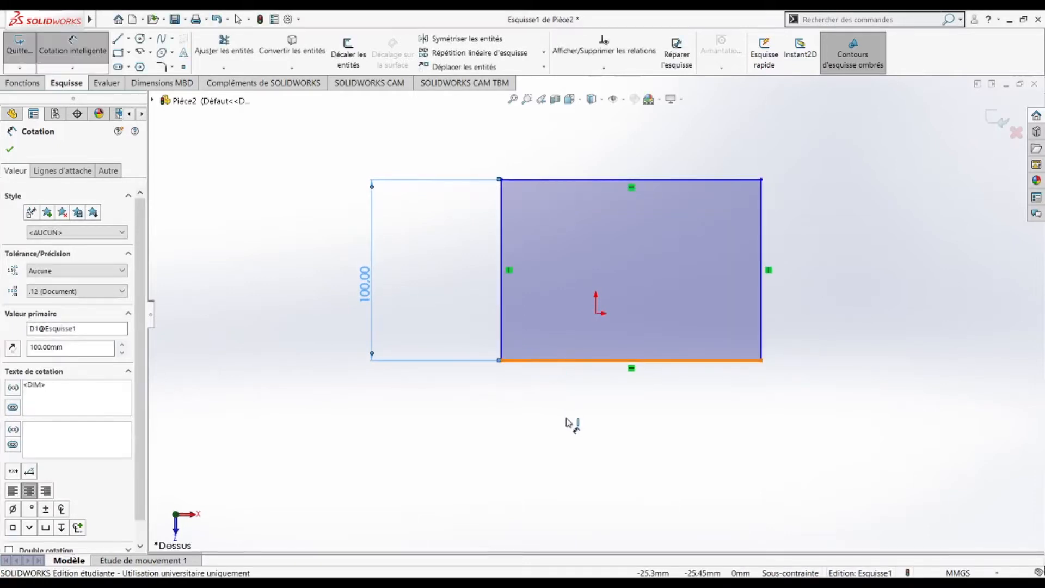
click(603, 446)
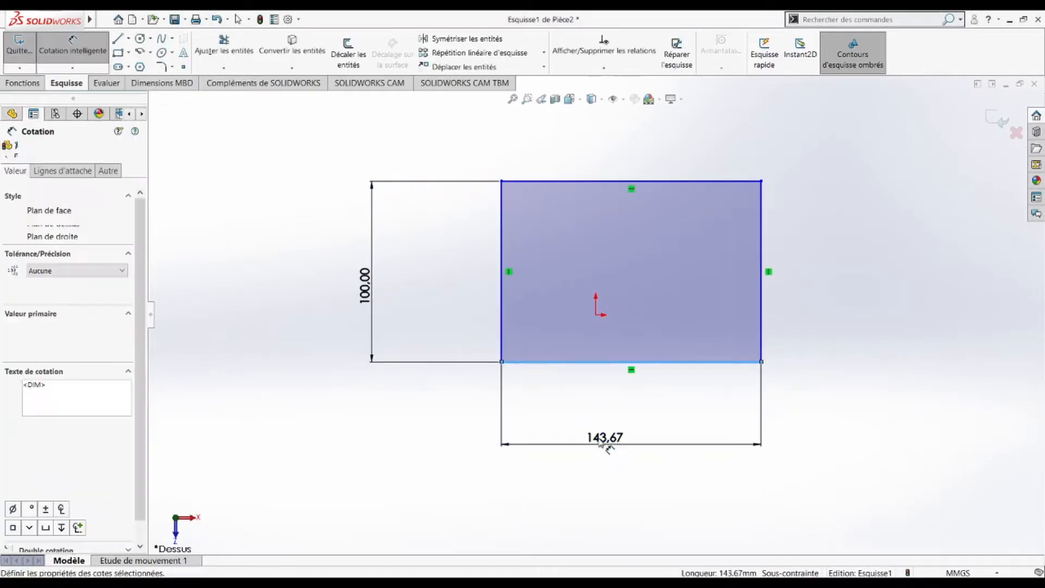
text(100)
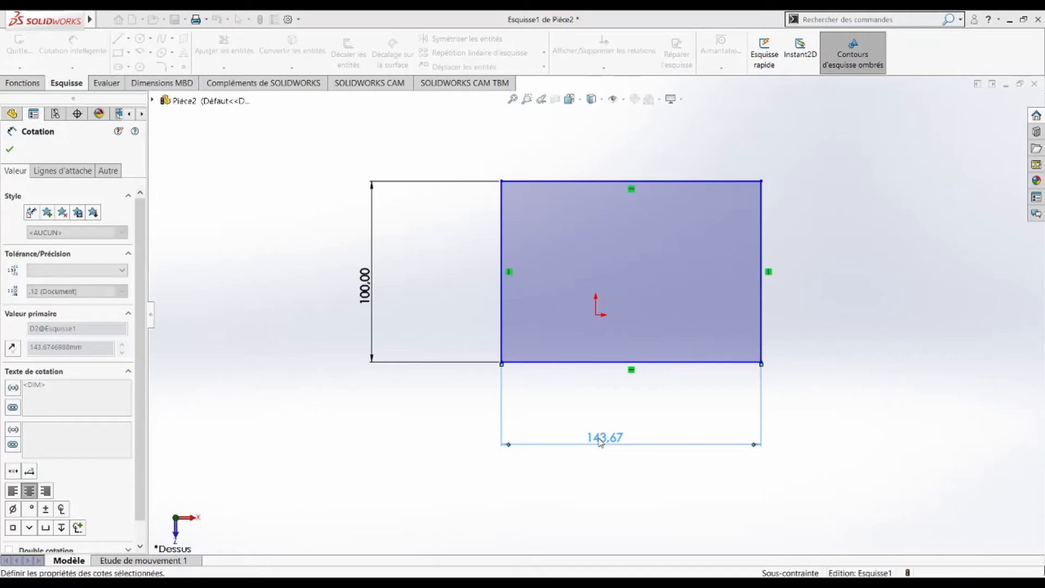
key(Return)
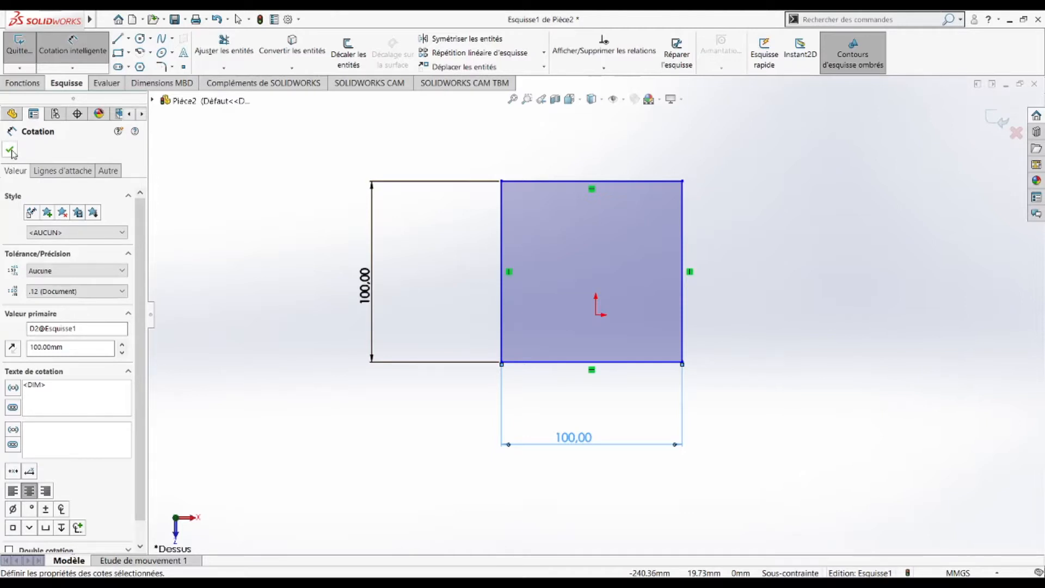
click(10, 150)
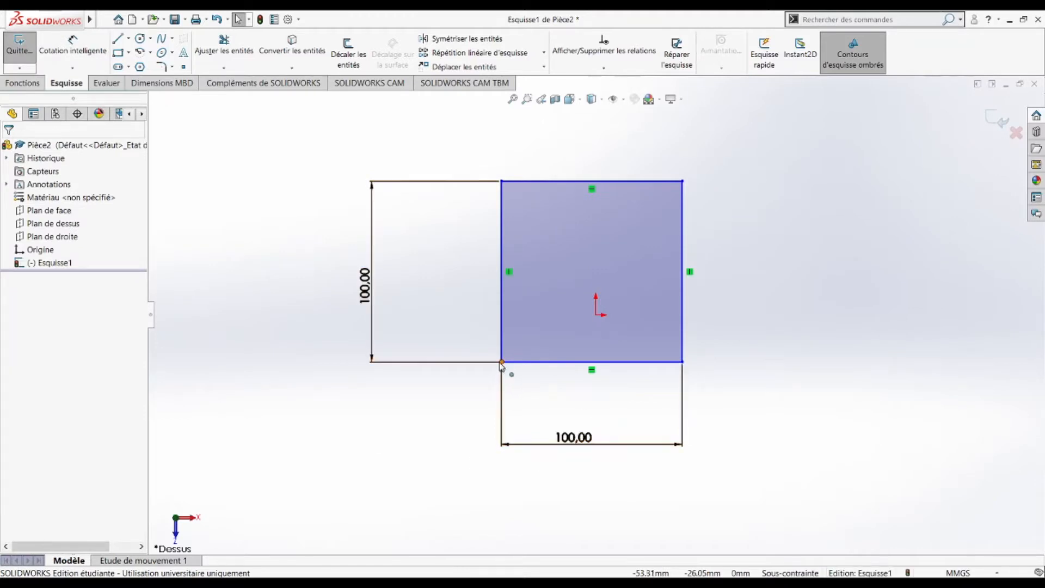
Step: Snap the square's lower-left corner onto the origin with a Coincident relation
scroll(501, 364, up, 3)
scroll(606, 365, down, 2)
scroll(539, 343, down, 5)
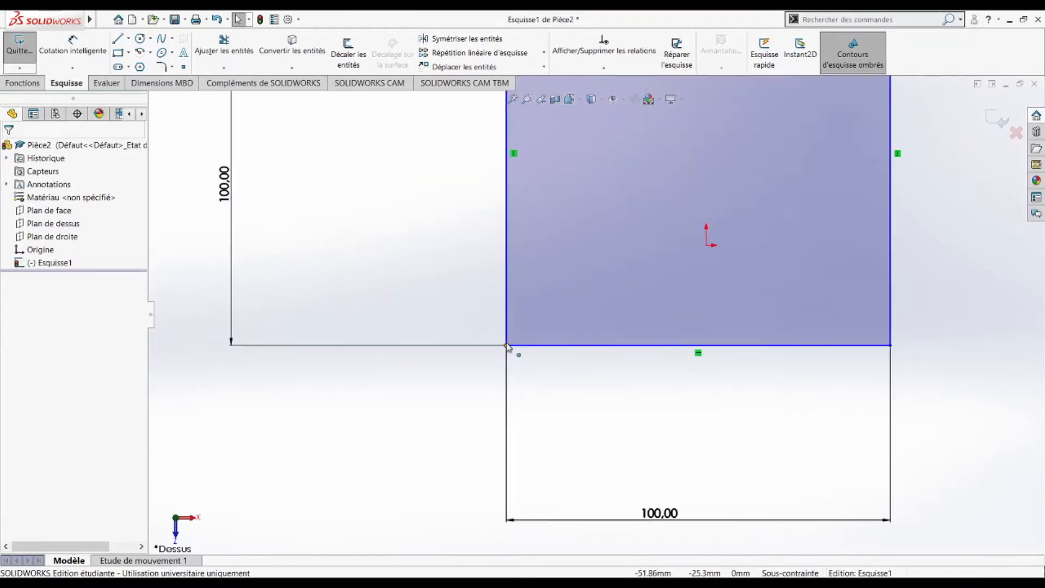
mouse_move(506, 346)
mouse_down()
mouse_move(546, 347)
mouse_move(629, 324)
mouse_move(693, 249)
mouse_move(708, 249)
mouse_up()
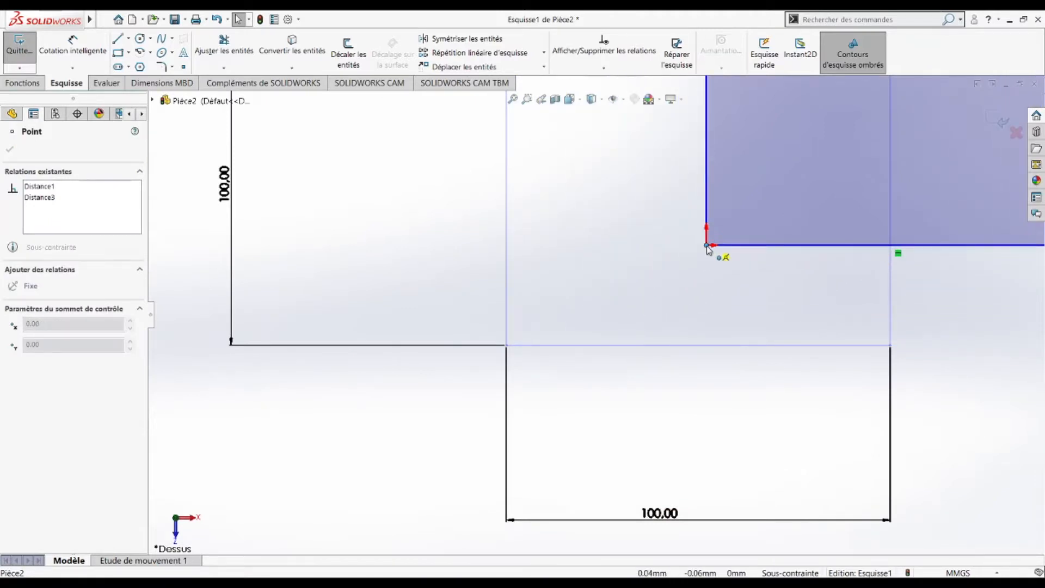
drag(708, 249, 709, 249)
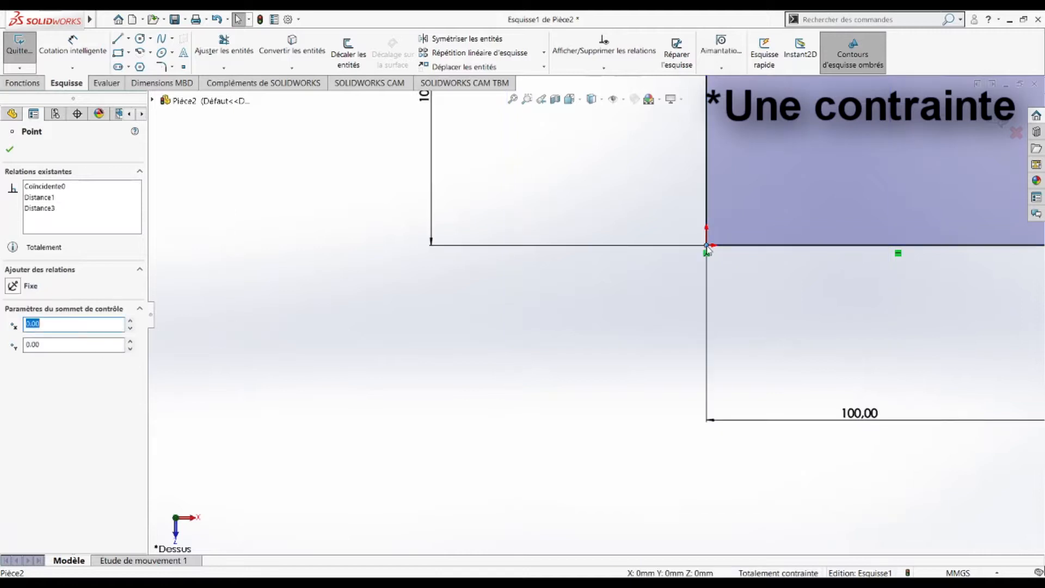
scroll(820, 268, up, 7)
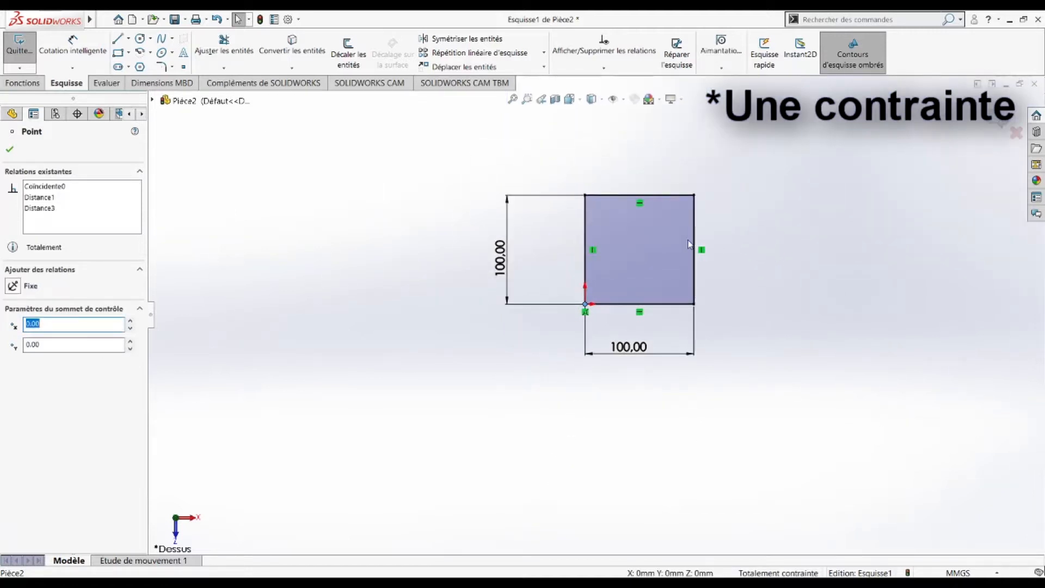
scroll(658, 222, down, 2)
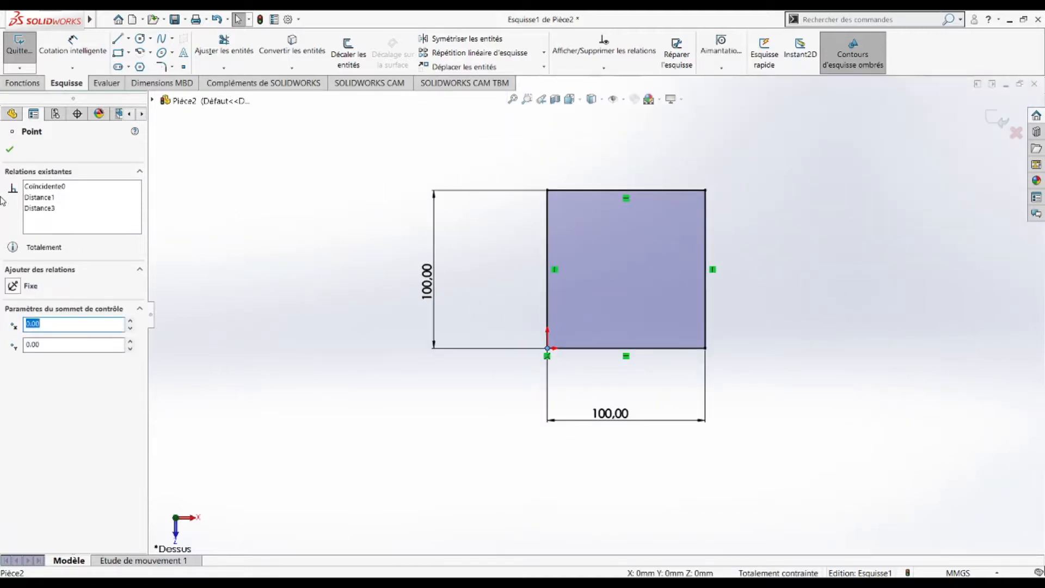
click(9, 149)
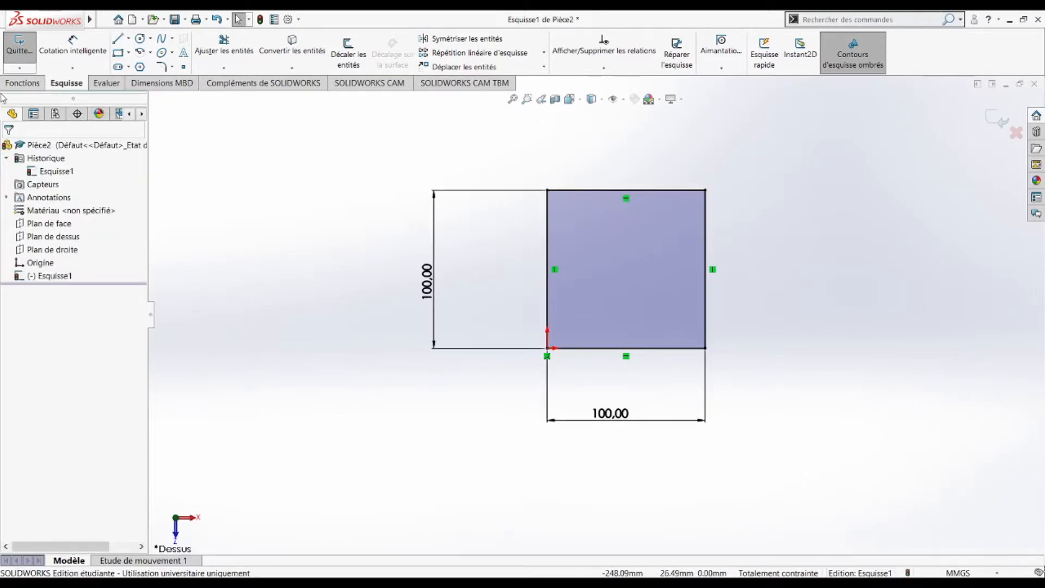
click(23, 84)
Step: Extrude the square sketch with a 100 mm depth
click(29, 54)
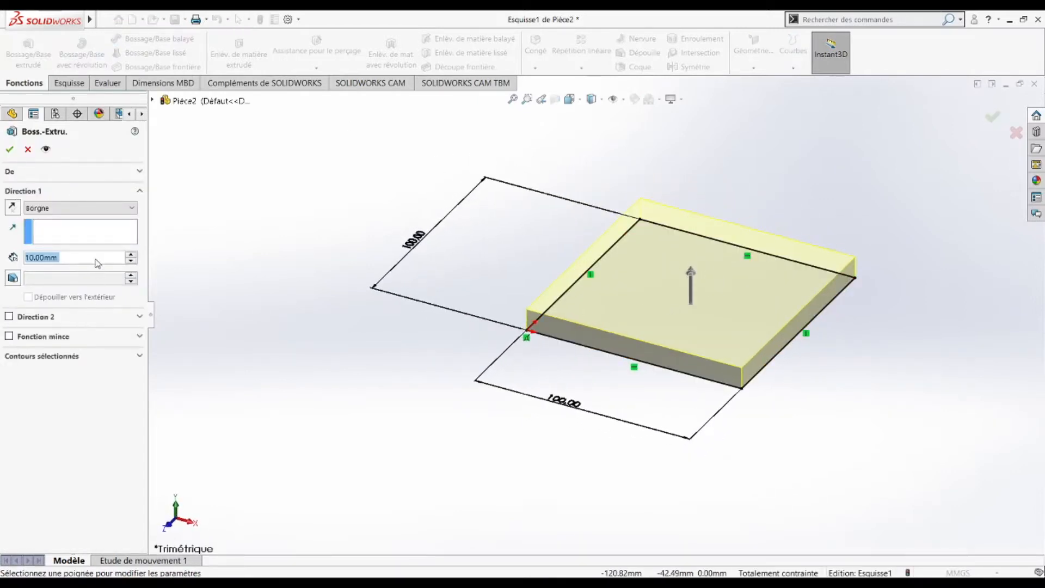
text(1000)
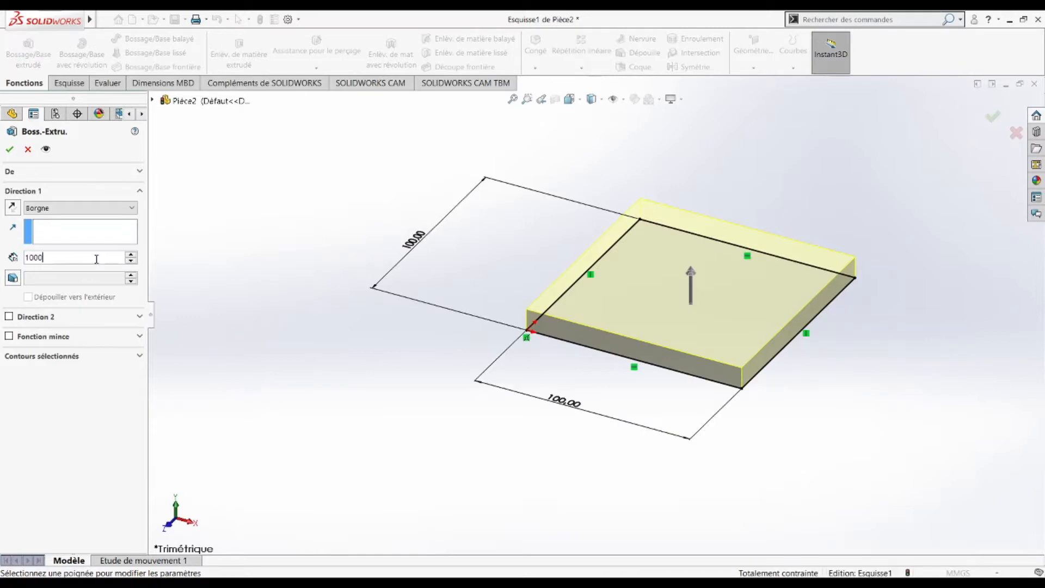
key(BackSpace)
key(Return)
scroll(768, 235, down, 3)
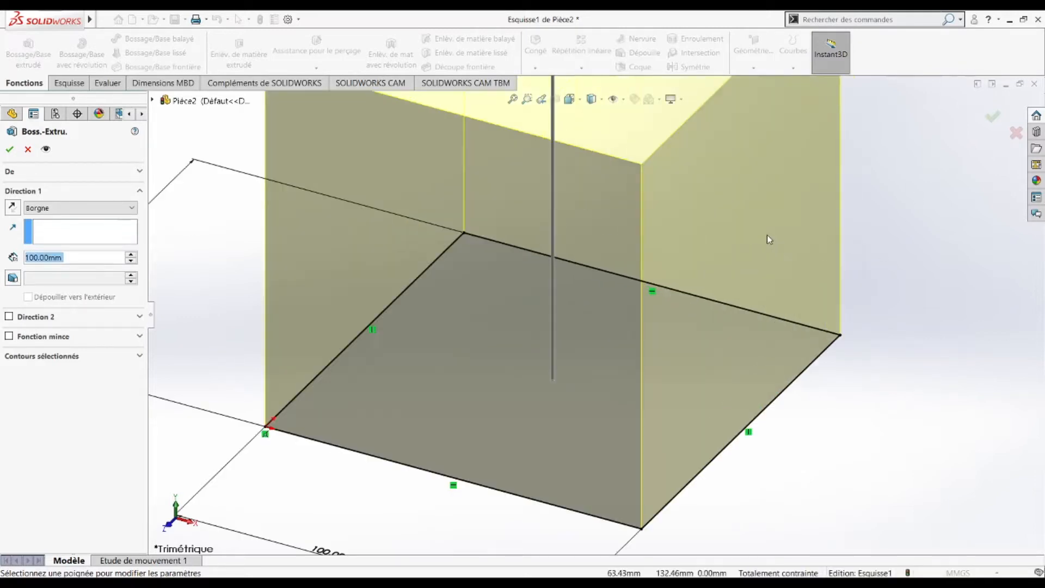
scroll(680, 205, up, 5)
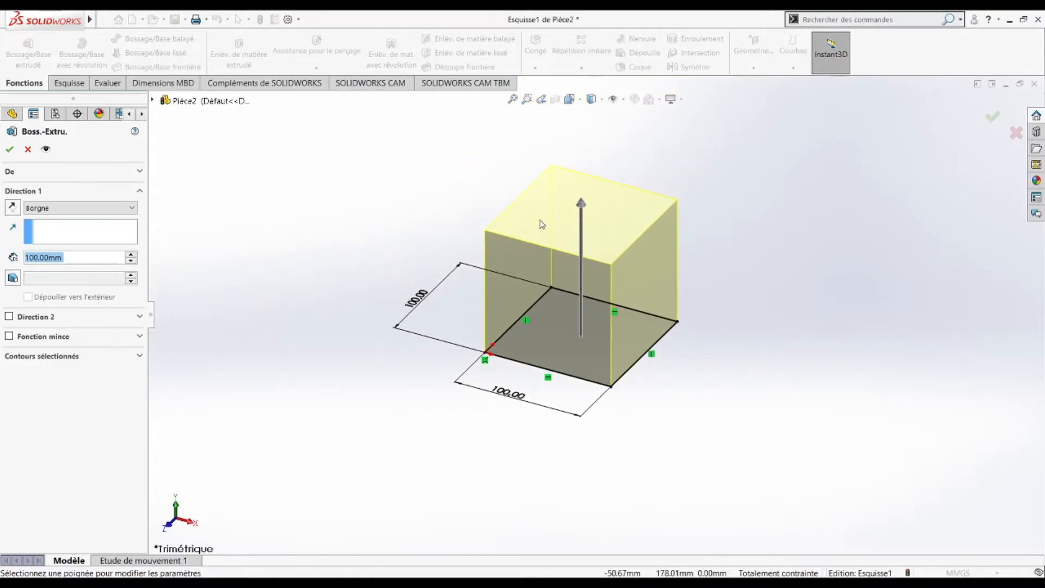
scroll(542, 224, down, 5)
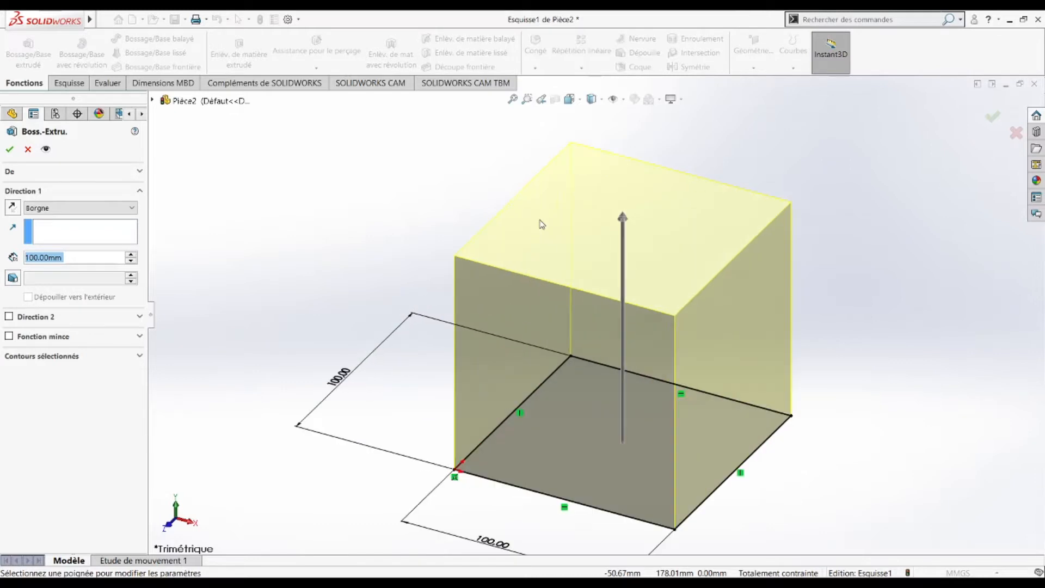
scroll(542, 224, up, 5)
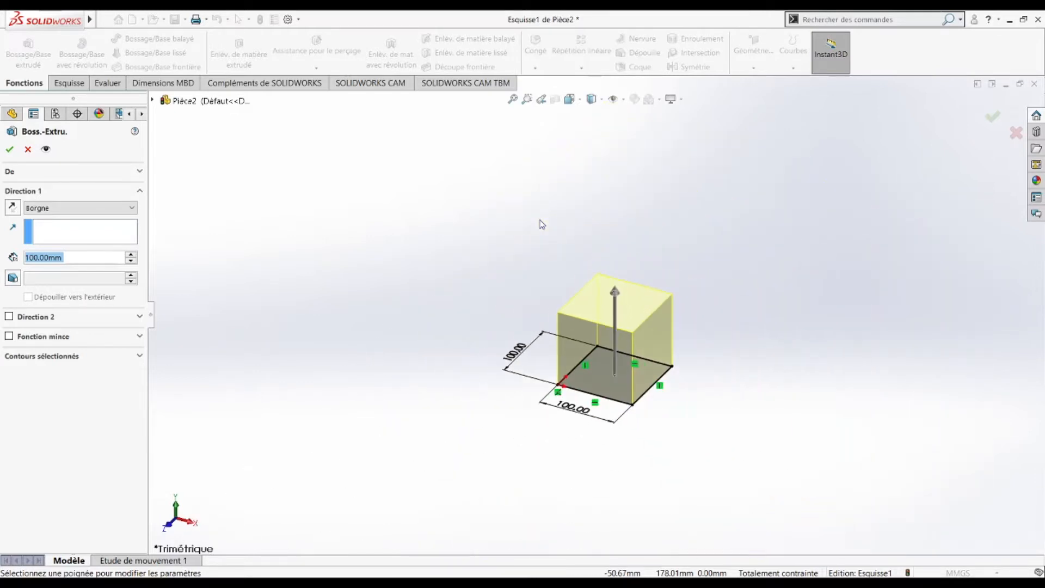
scroll(646, 343, down, 4)
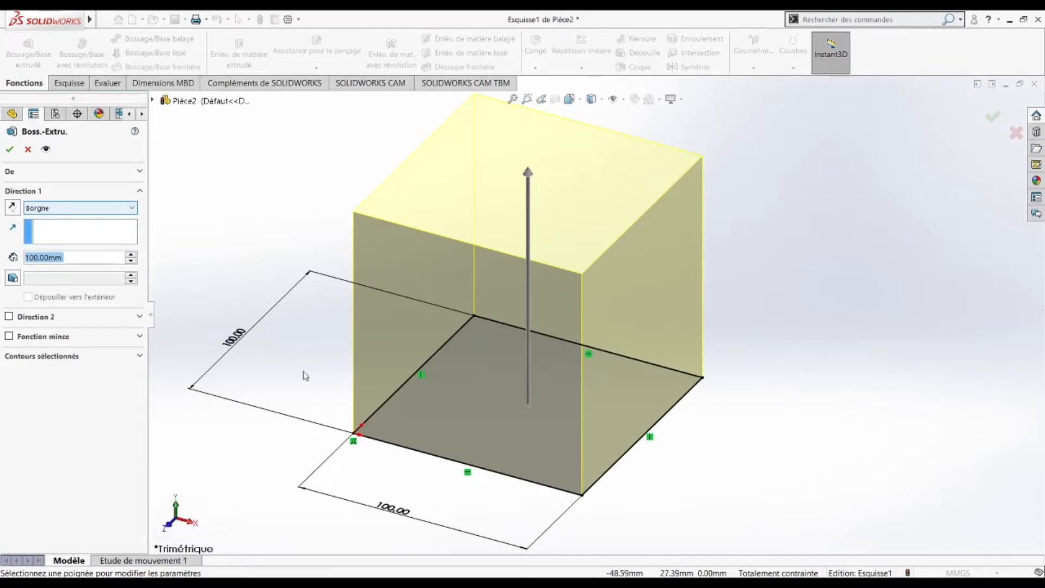
Step: Keep the extrusion Borgne at 100 mm pointing upward and confirm Boss.-Extru.1
click(43, 211)
key(Down)
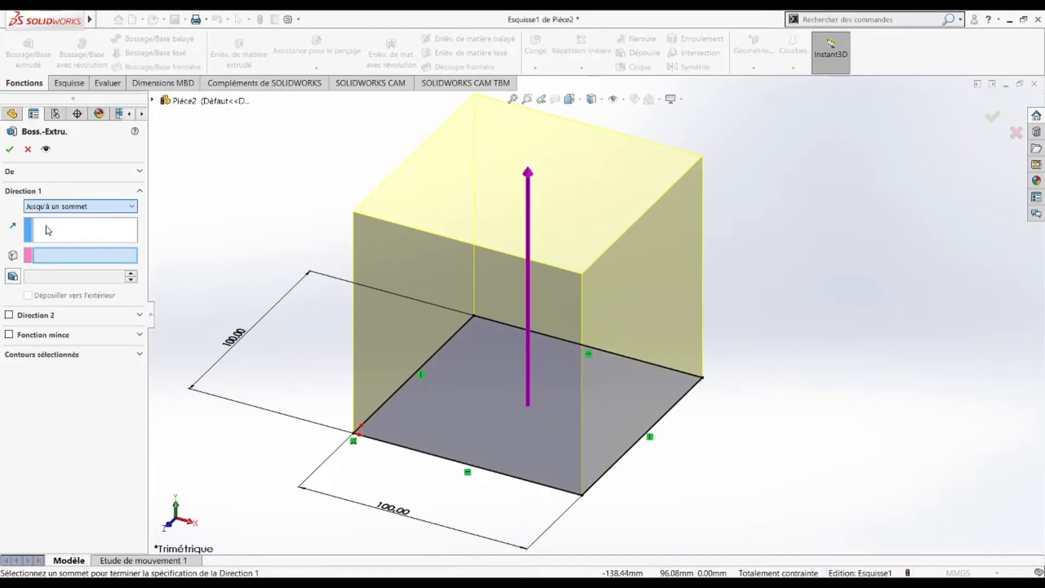
key(Down)
key(Down)
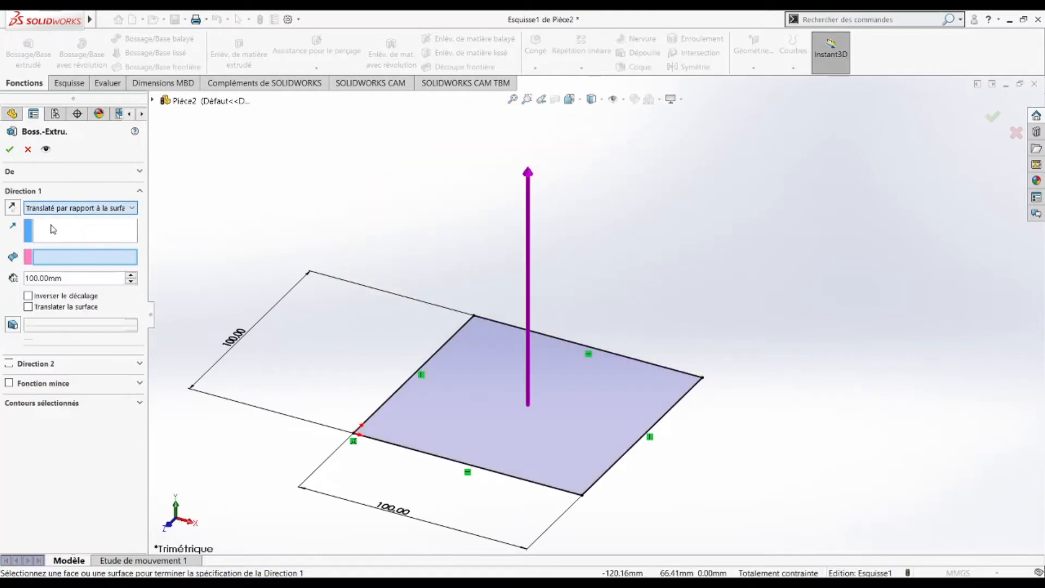
key(Up)
key(Up)
key(Up)
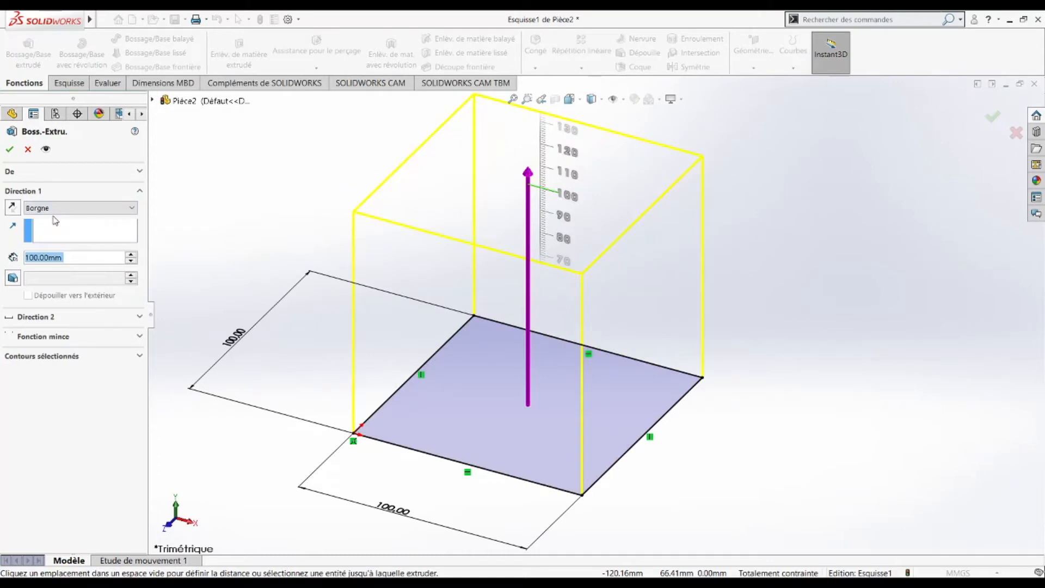
click(12, 207)
scroll(615, 357, down, 2)
scroll(614, 357, up, 5)
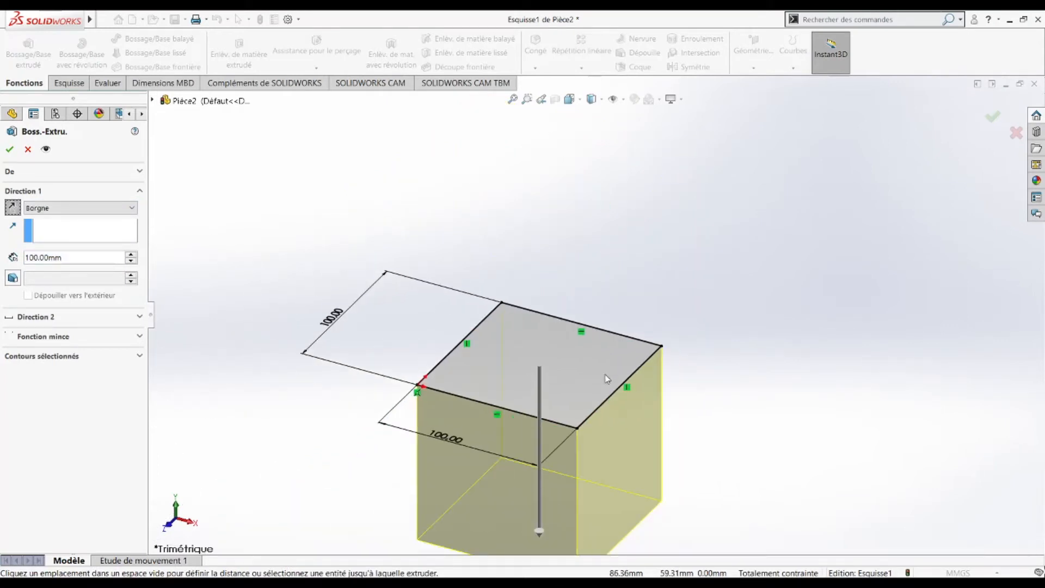
click(13, 207)
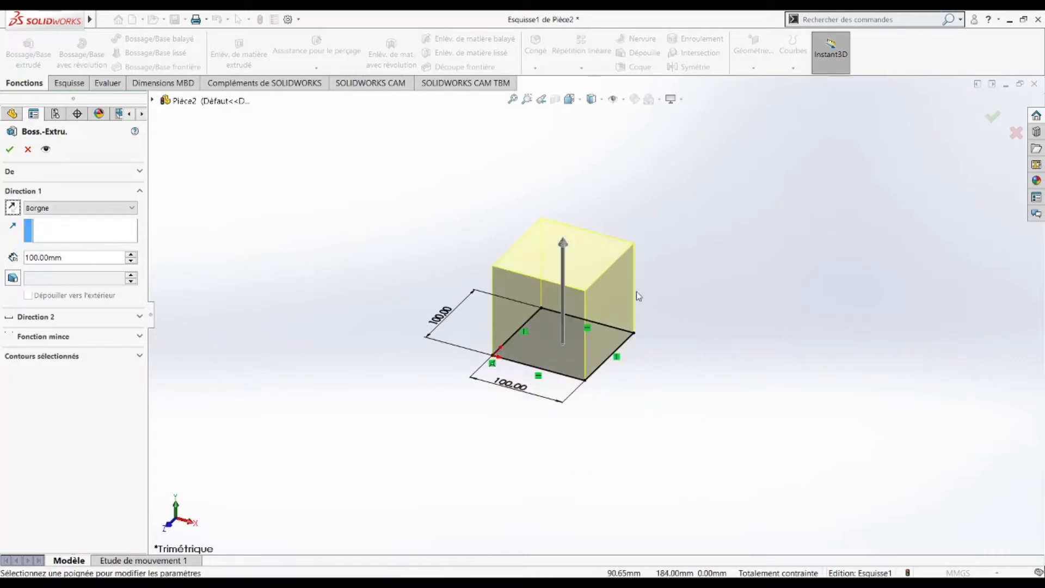
scroll(637, 296, down, 3)
click(11, 150)
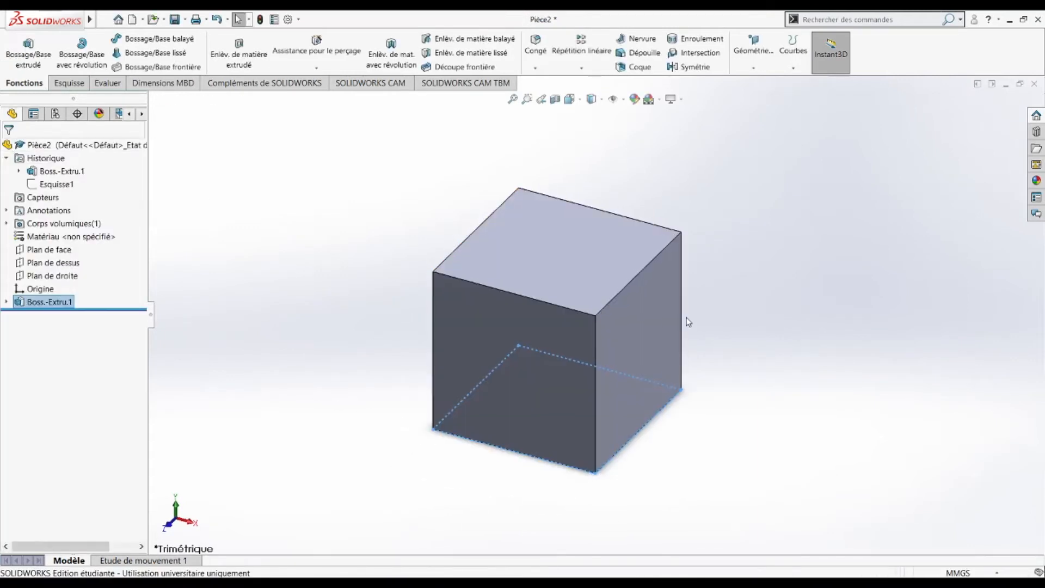
Step: Orbit the cube, then switch to the top view with Ctrl+5
middle_drag(578, 283, 621, 305)
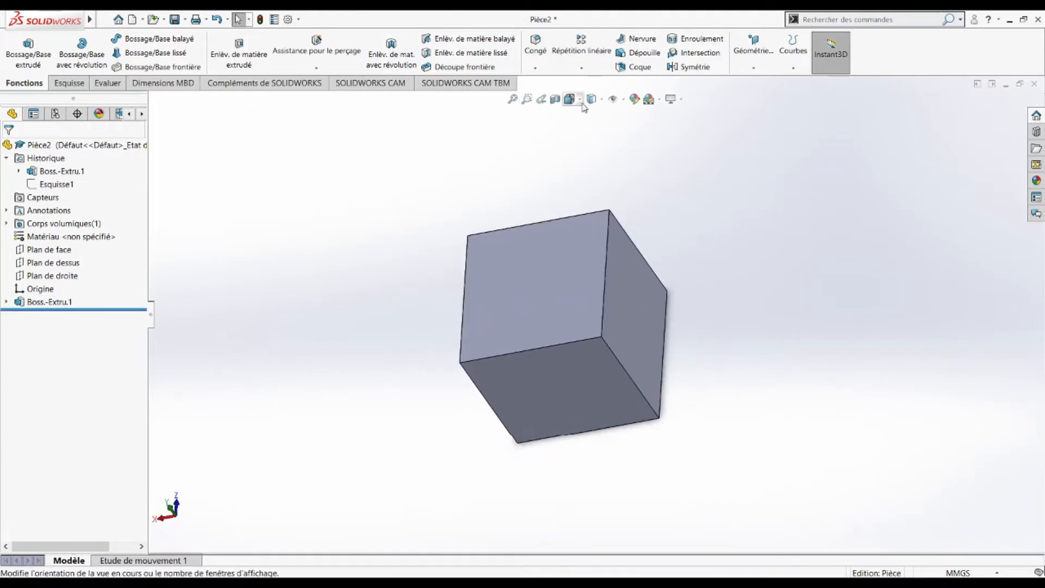
key(ctrl+5)
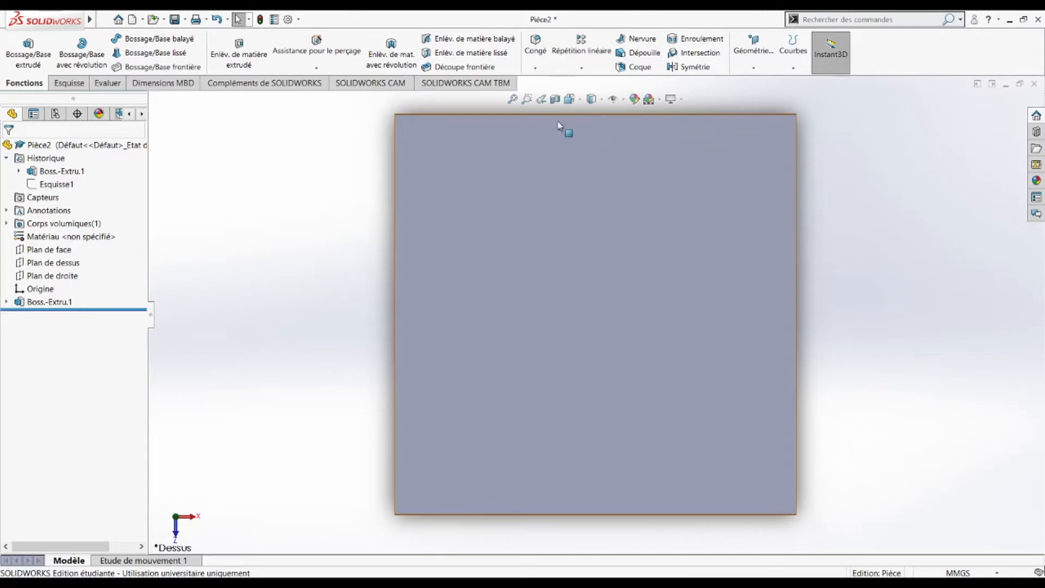
Step: Start Esquisse2 on the cube's top face and draw a rectangle inset from its edges
click(73, 85)
click(20, 48)
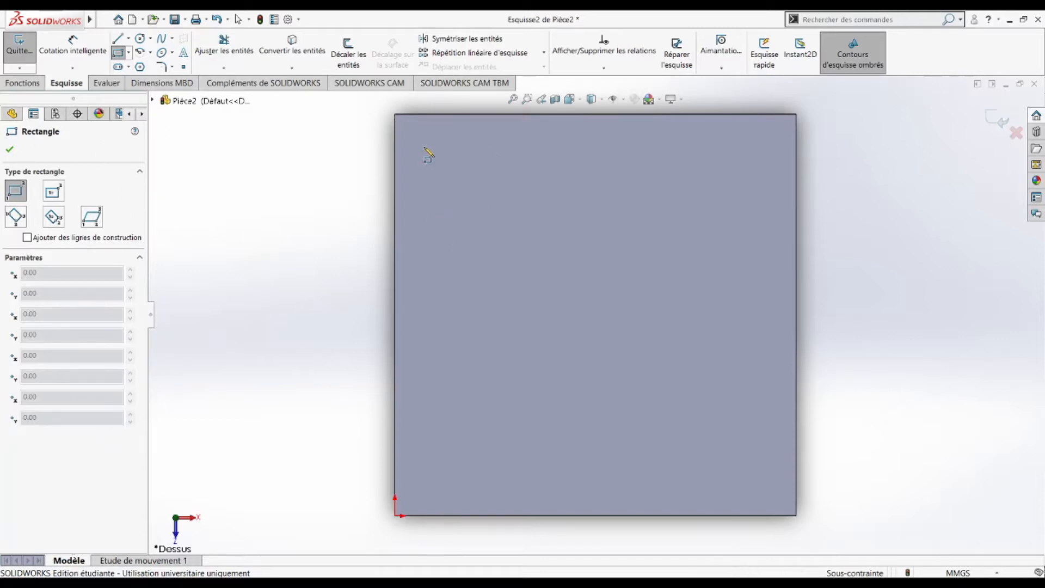
drag(419, 128, 458, 161)
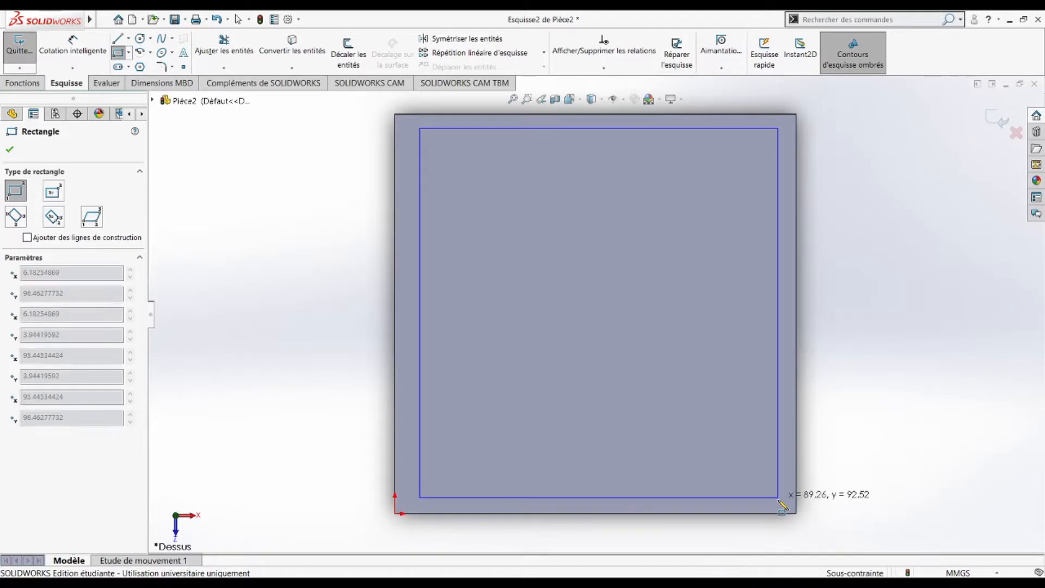
click(778, 500)
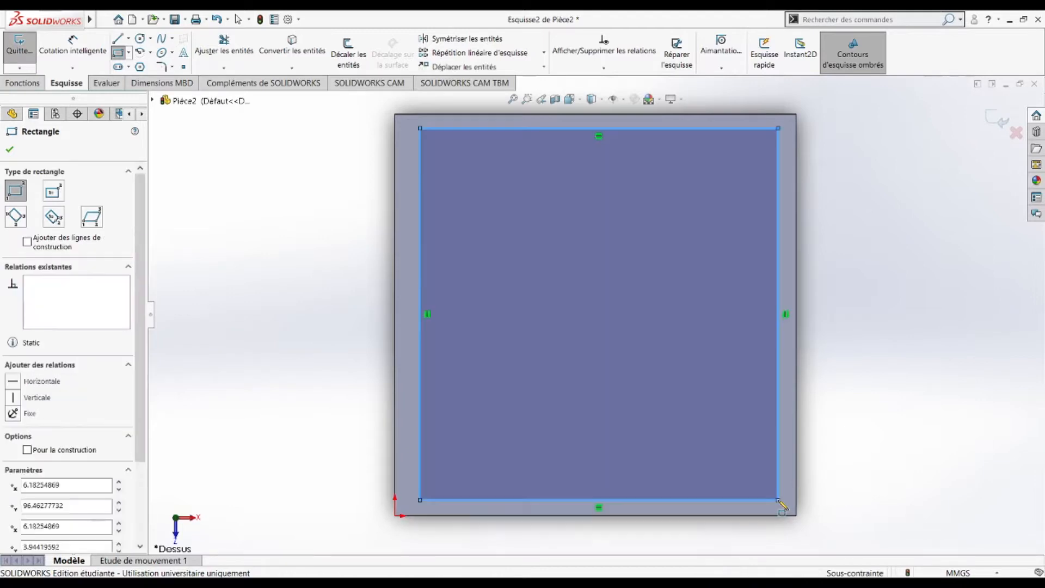
click(64, 51)
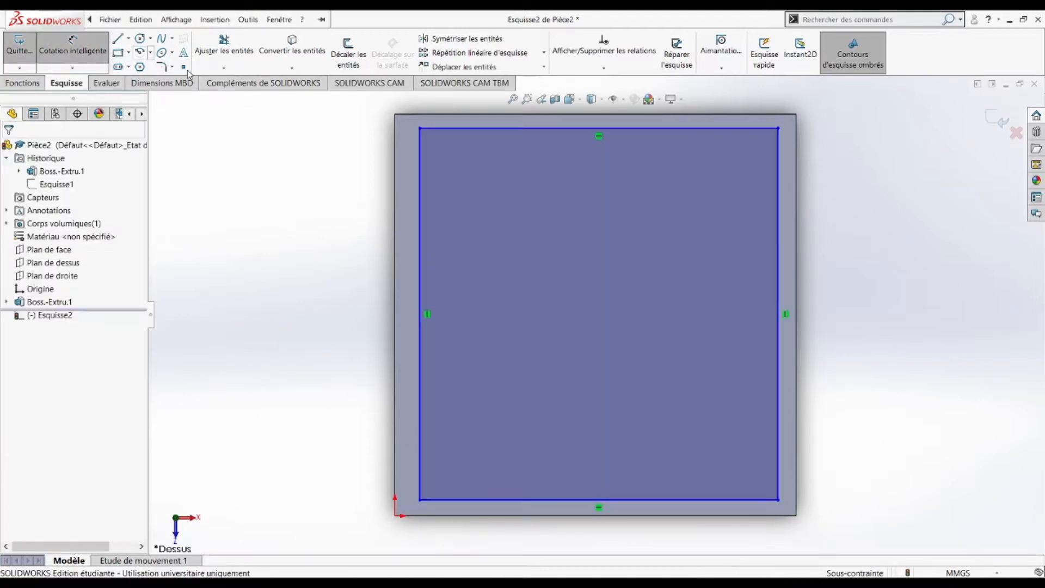
click(420, 130)
scroll(421, 131, down, 8)
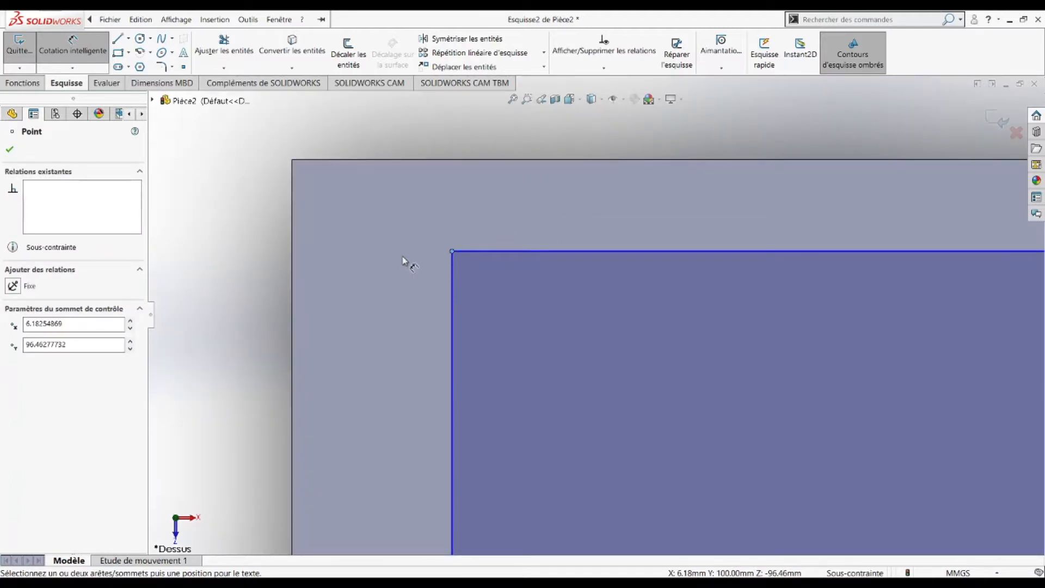
Step: Set the rectangle's left side 5 mm from the face's left edge
click(294, 242)
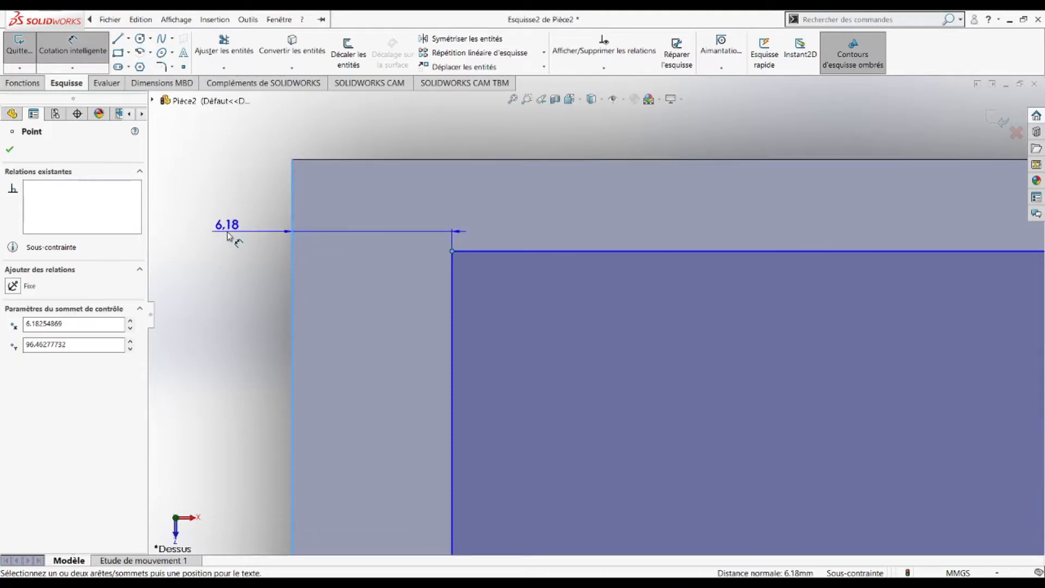
click(227, 235)
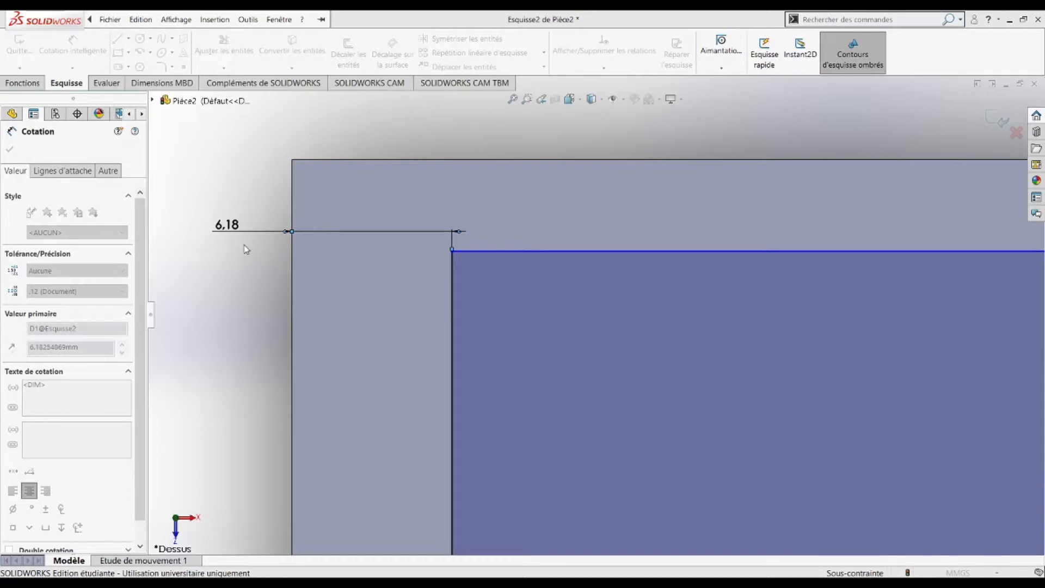
text(5)
key(Return)
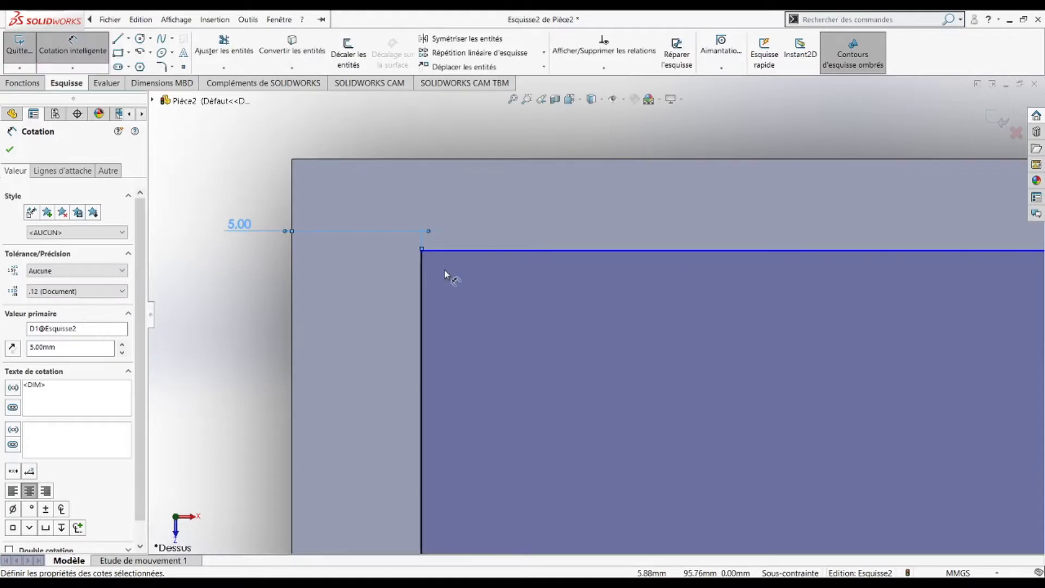
scroll(683, 310, up, 10)
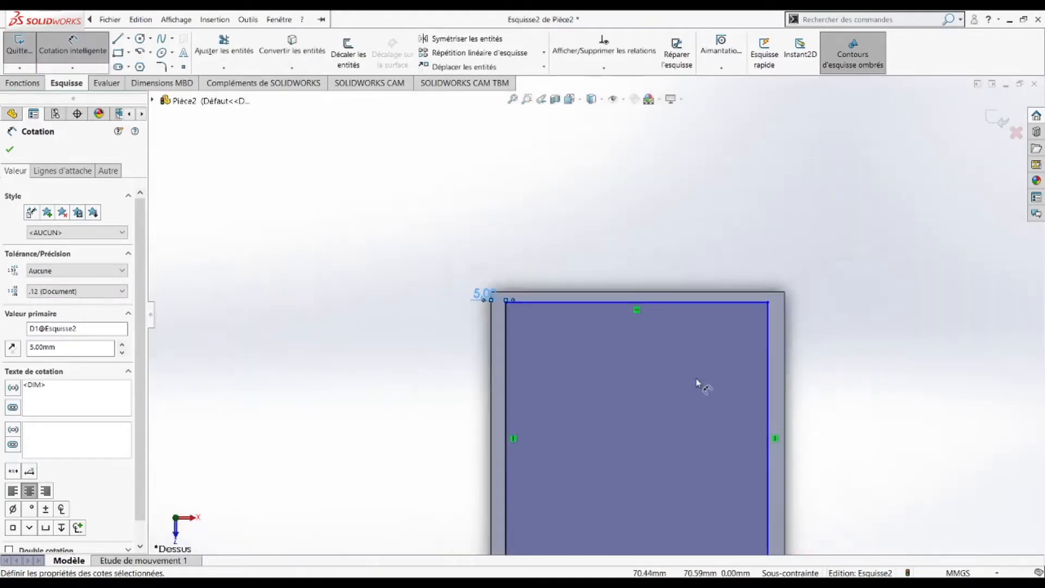
scroll(696, 381, up, 3)
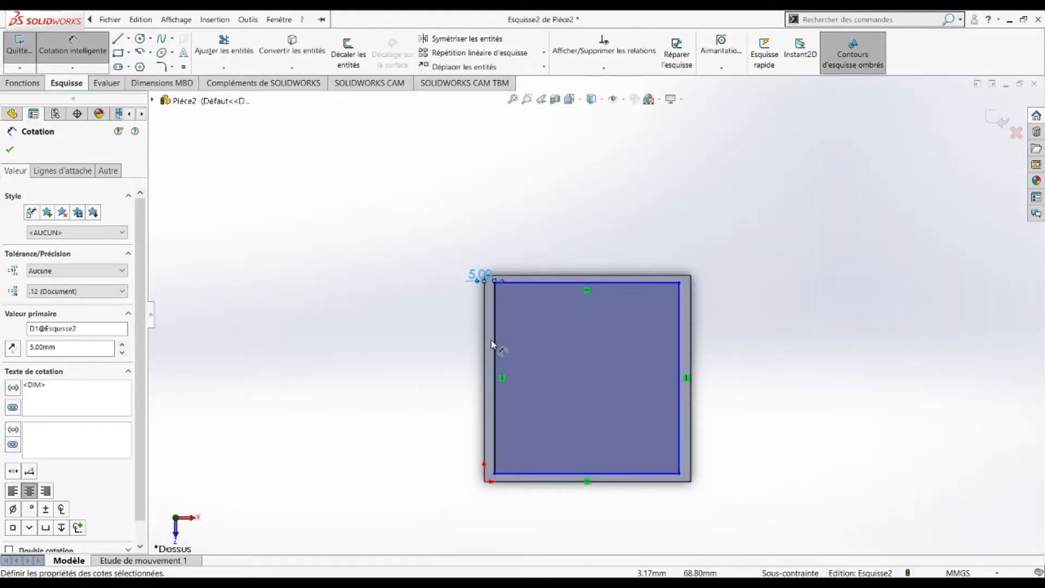
scroll(491, 344, down, 3)
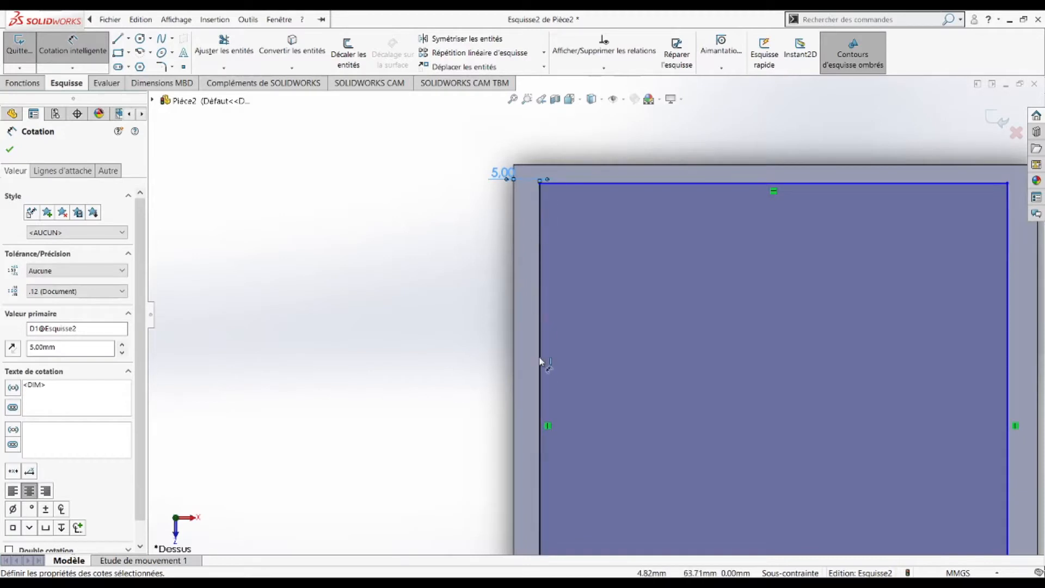
scroll(968, 212, up, 3)
scroll(566, 381, down, 3)
scroll(572, 340, down, 2)
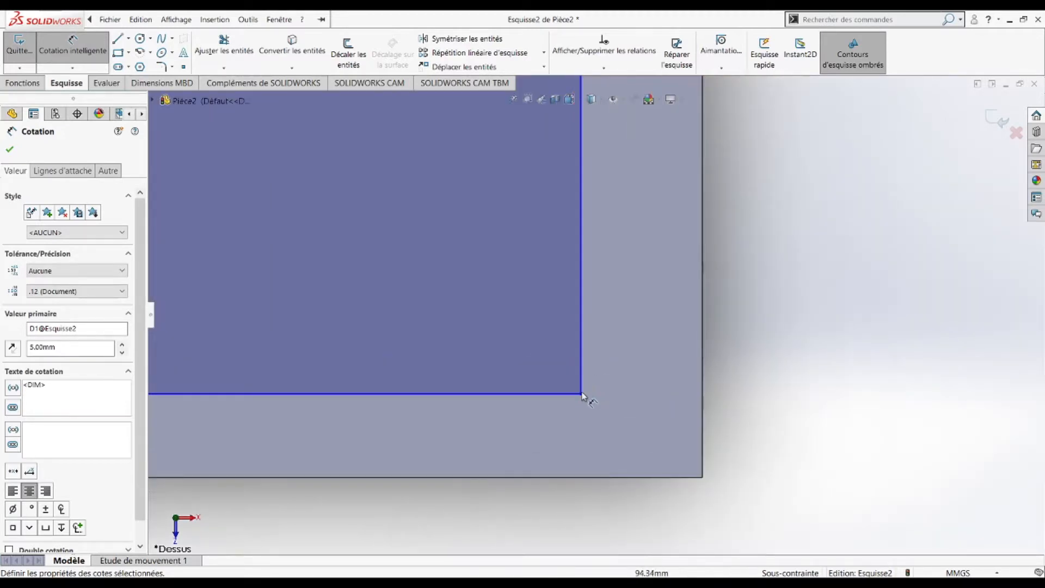
Step: Set the rectangle's right side 5 mm from the face's right edge
click(581, 394)
click(702, 406)
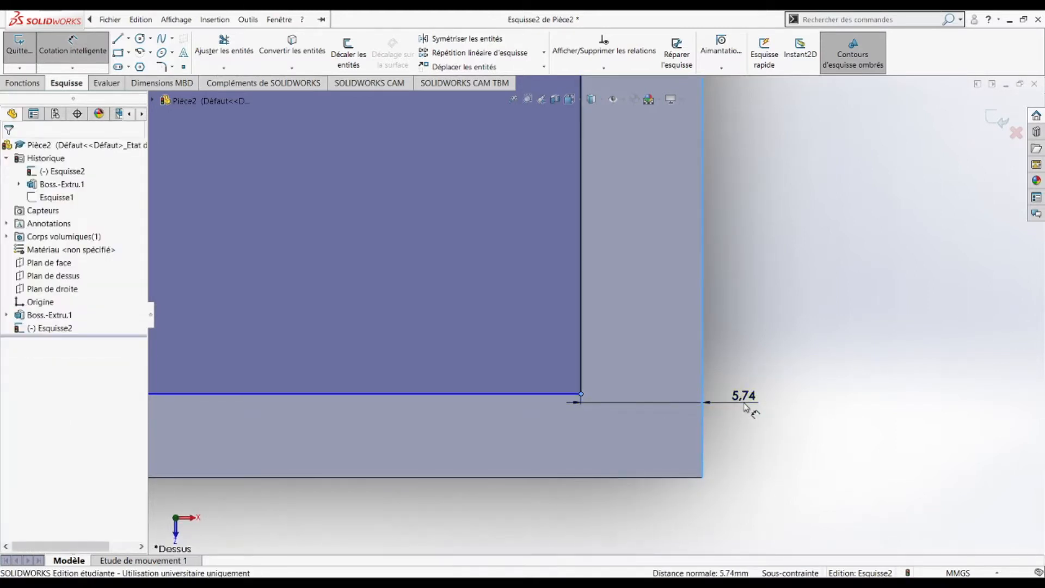
click(746, 407)
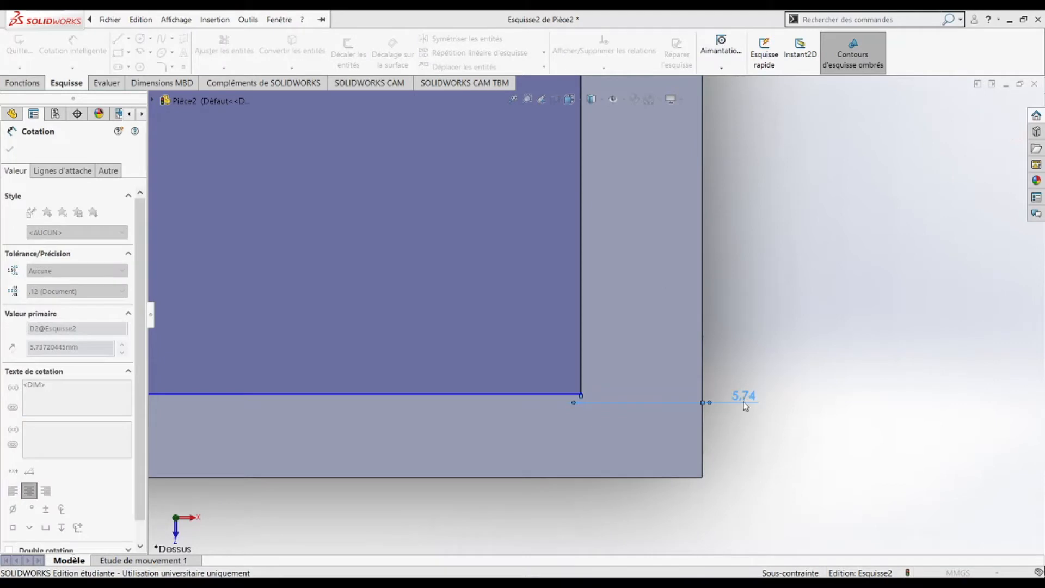
text(5)
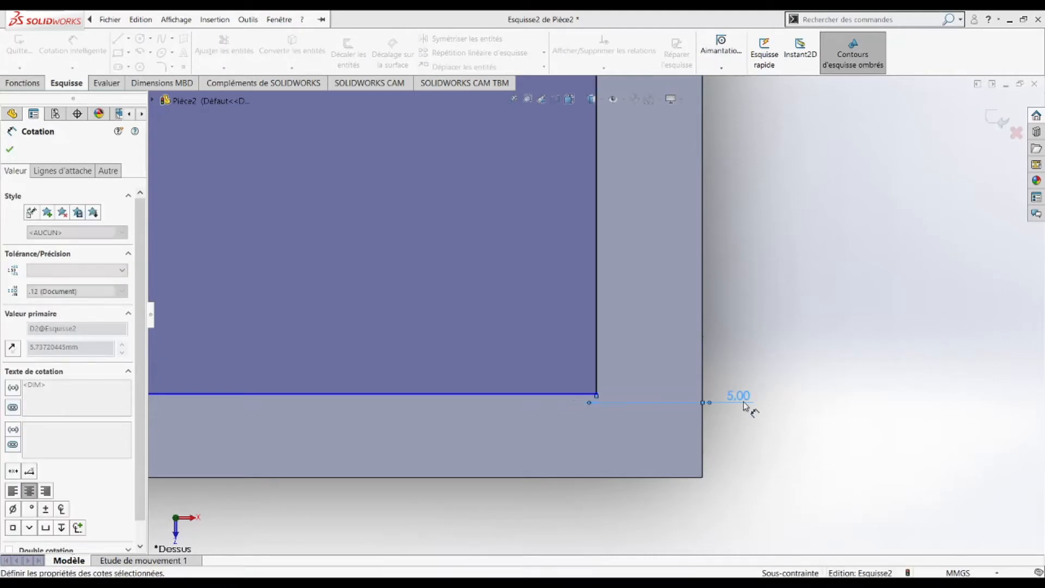
key(Return)
scroll(563, 338, up, 8)
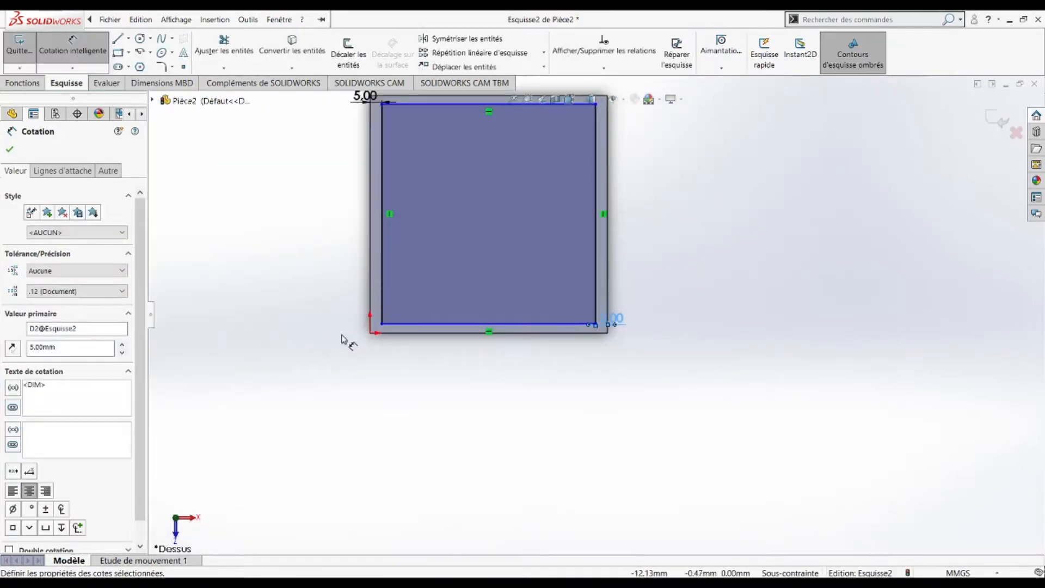
click(334, 263)
scroll(471, 197, down, 2)
scroll(472, 199, up, 2)
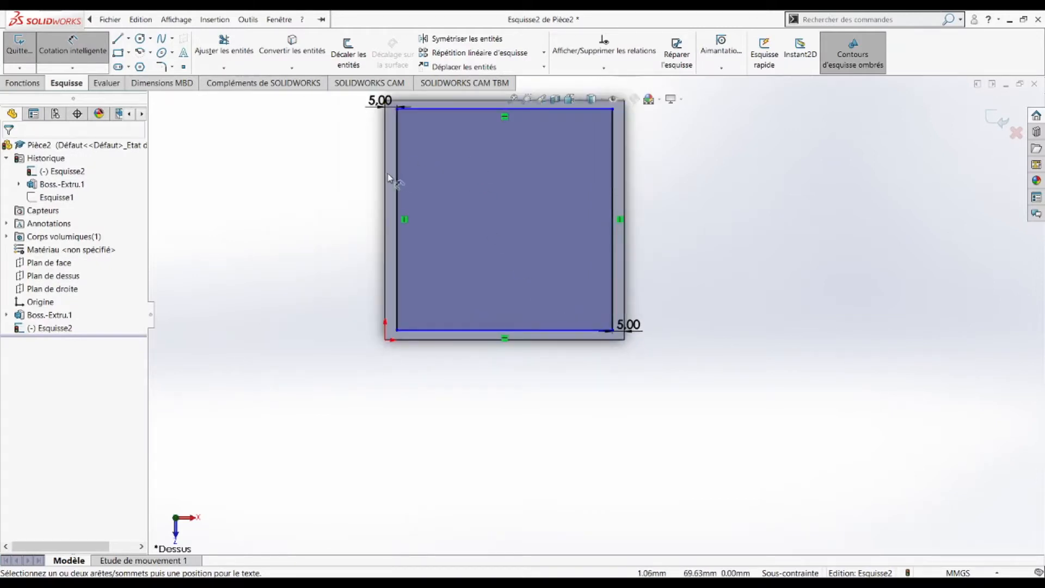
scroll(421, 198, down, 3)
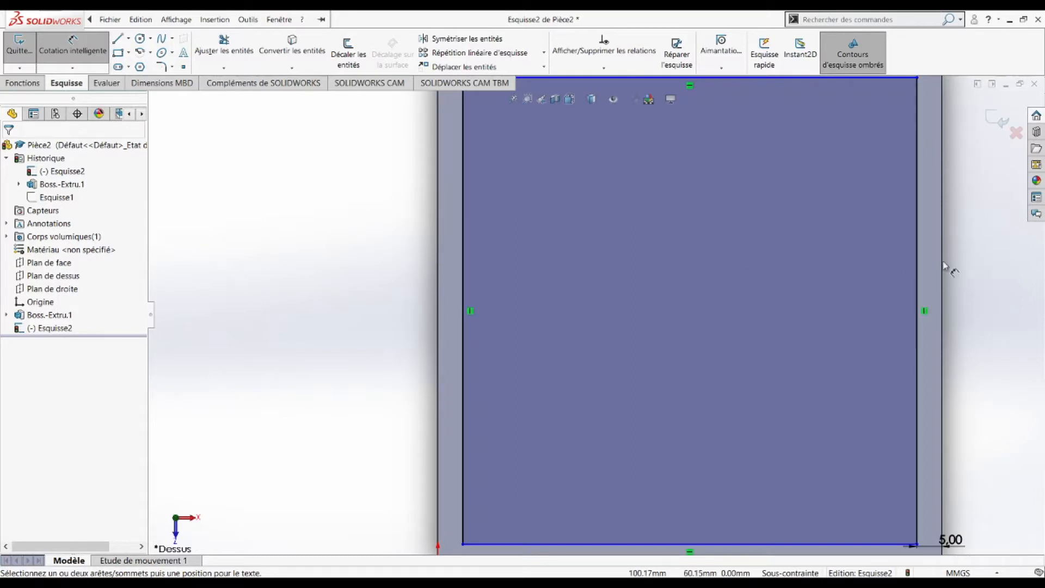
scroll(740, 279, up, 2)
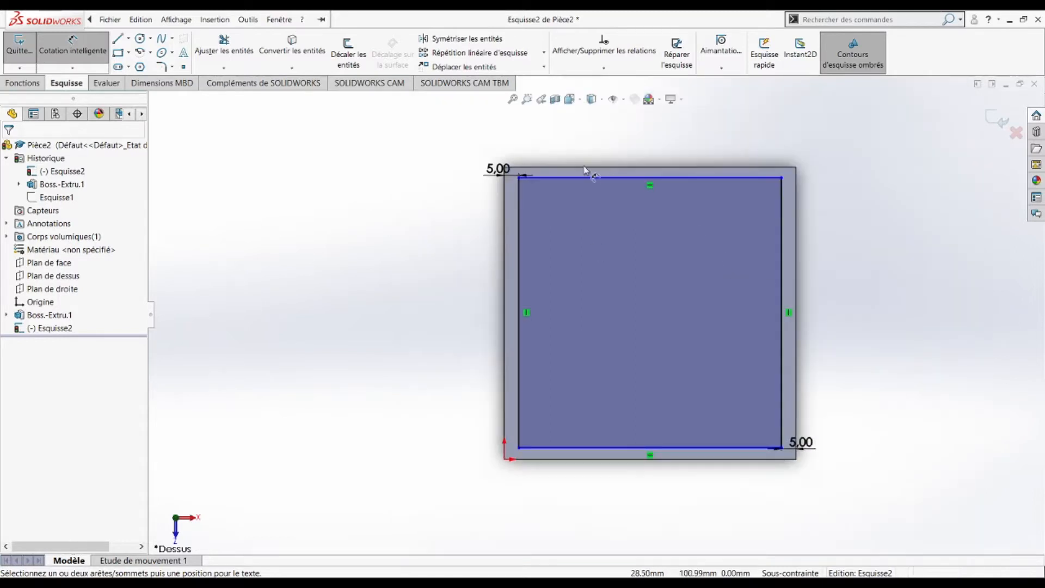
scroll(543, 198, down, 5)
scroll(555, 285, down, 2)
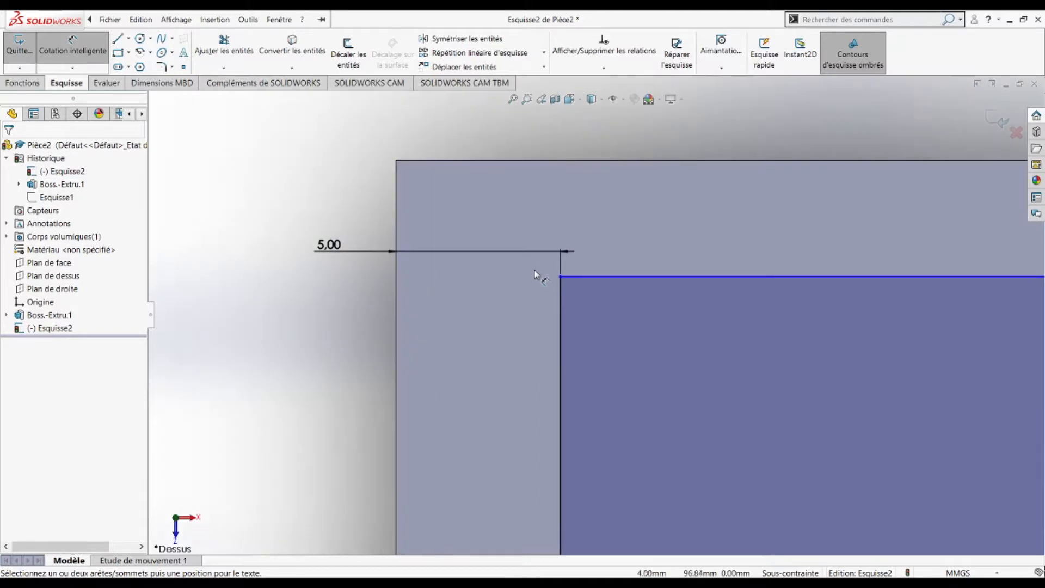
Step: Set the rectangle's top side 5 mm from the face's upper edge
click(561, 277)
click(576, 160)
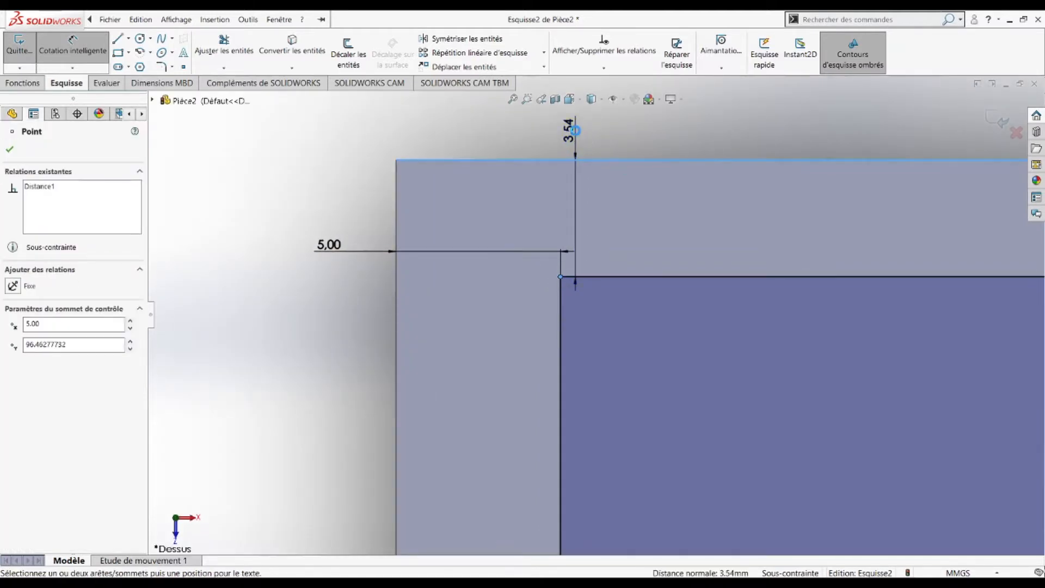
click(575, 132)
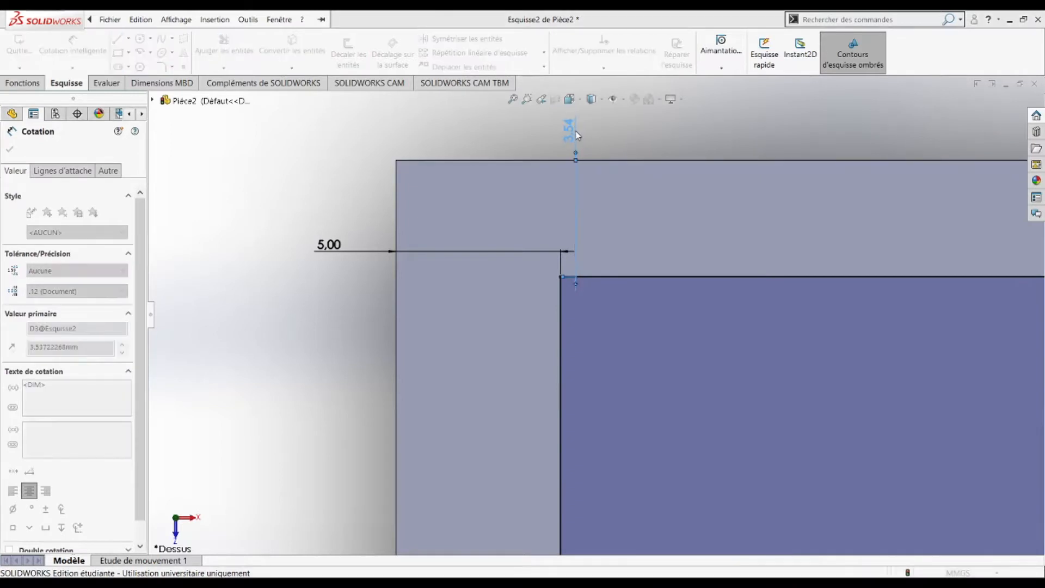
text(5)
key(Return)
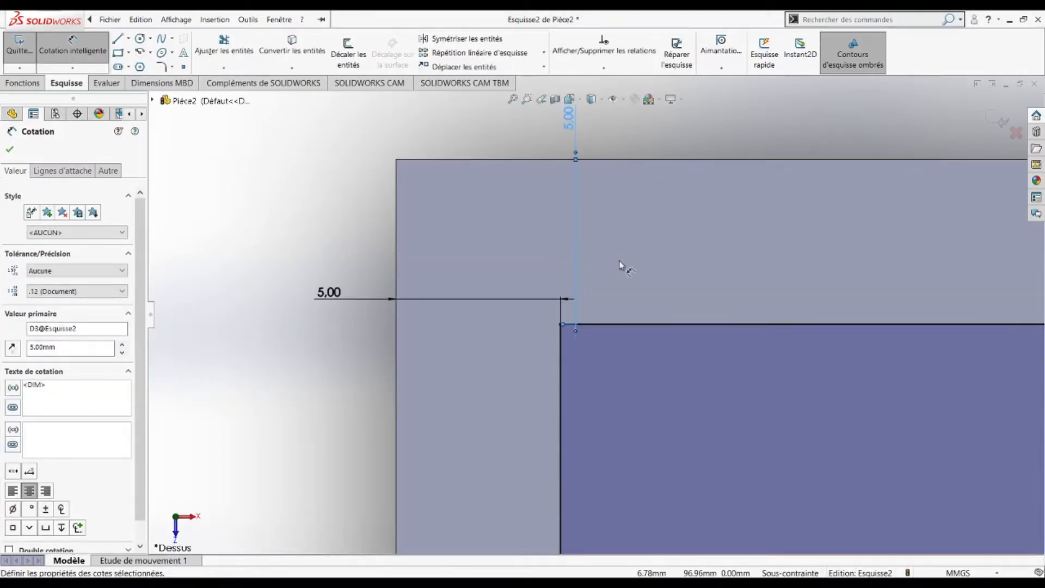
scroll(596, 290, down, 10)
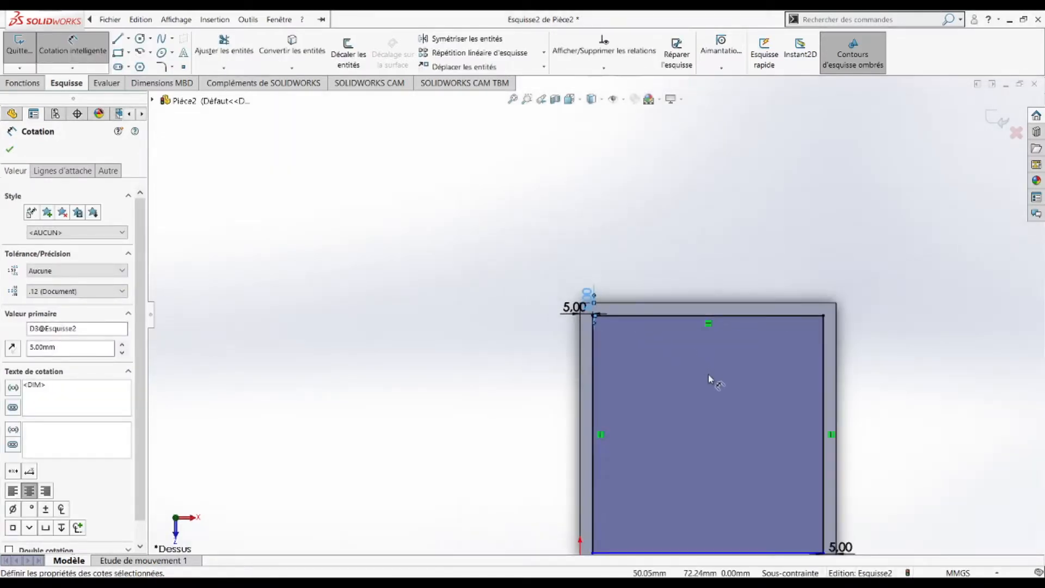
scroll(605, 447, up, 8)
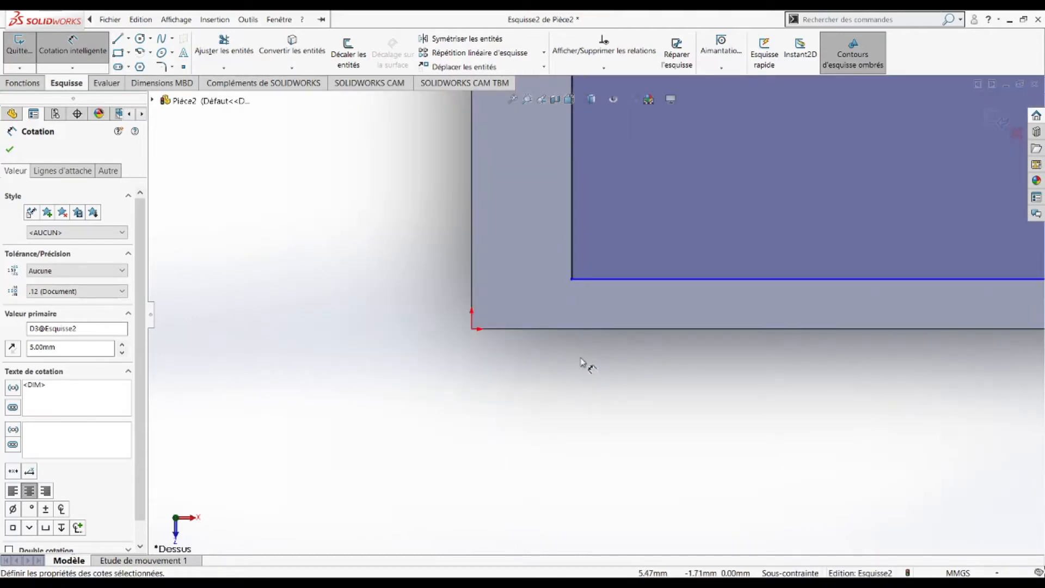
Step: Set the rectangle's bottom side 5 mm from the face's lower edge and close dimensioning
click(571, 279)
click(571, 329)
click(576, 372)
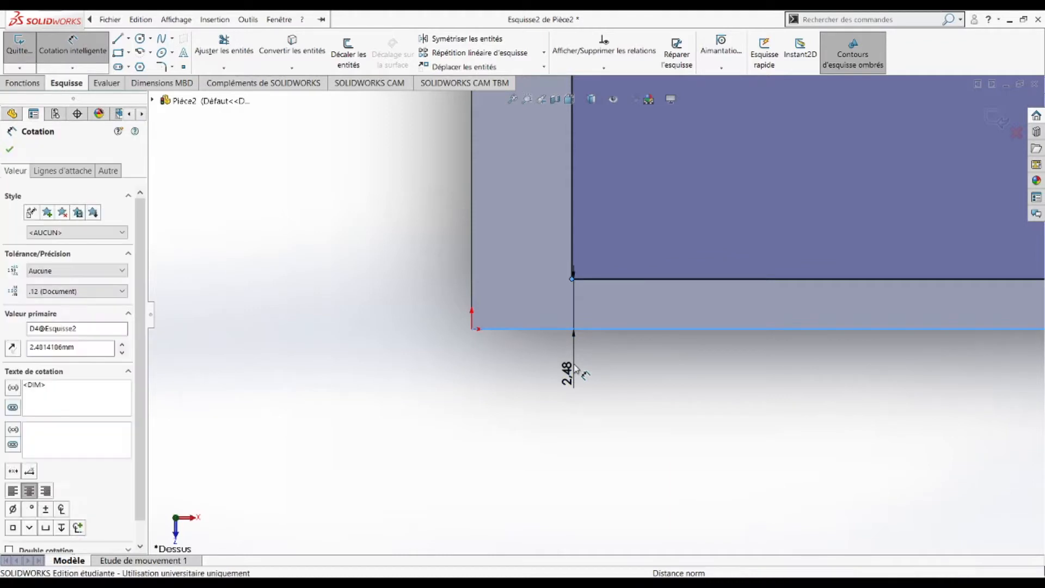
text(5)
key(Return)
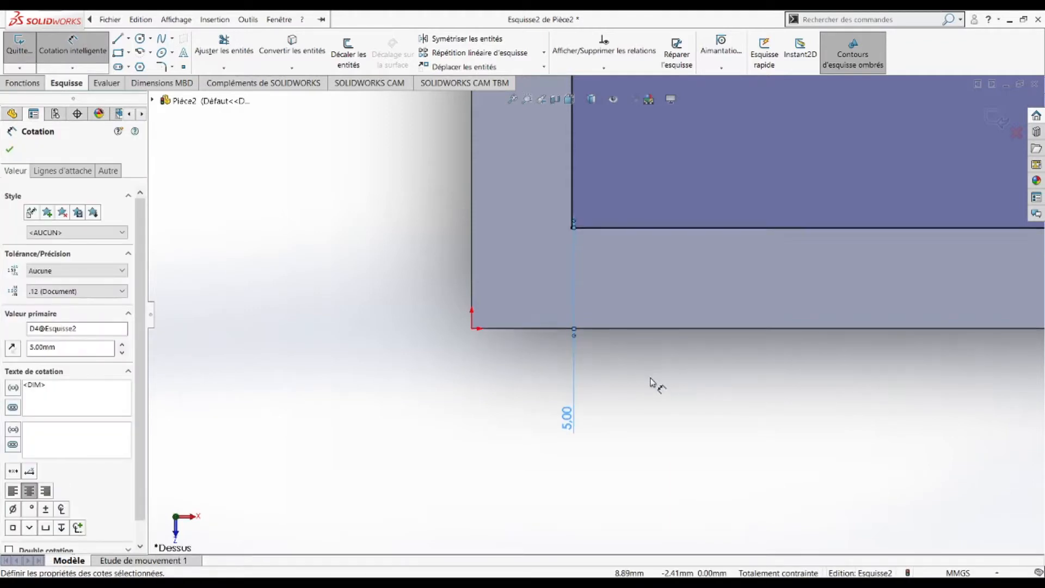
scroll(684, 365, up, 4)
scroll(684, 364, up, 5)
click(791, 348)
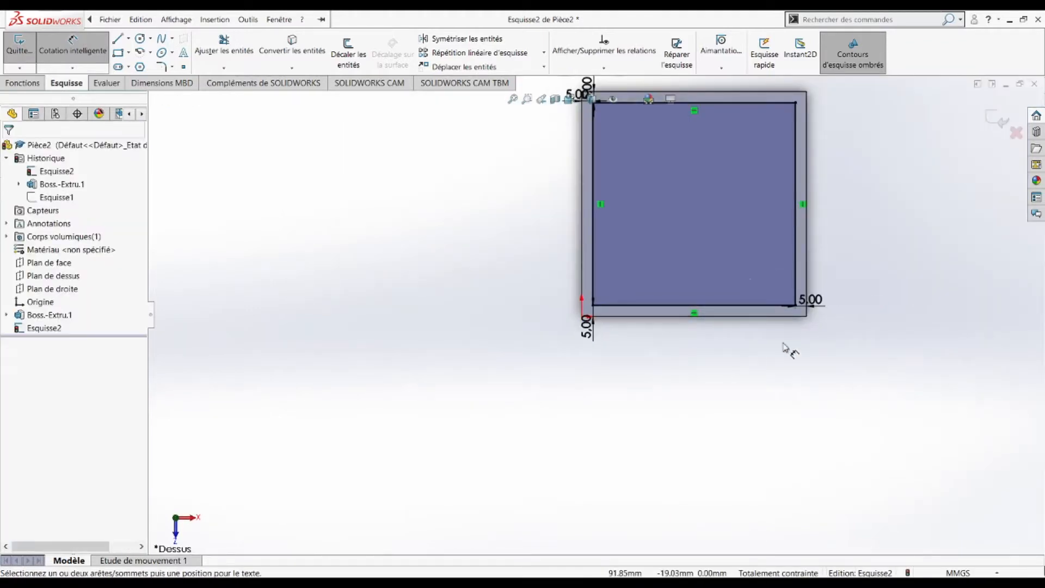
scroll(725, 227, up, 1)
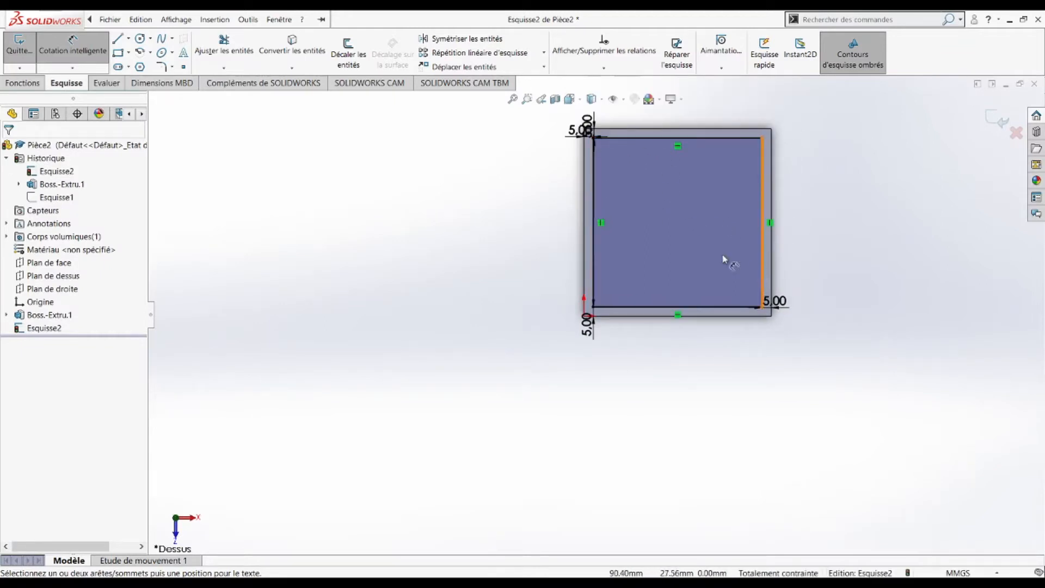
Step: Start an Enlèv. de matière extrudé from Esquisse2 and orbit to inspect the 100 mm cut preview
click(23, 83)
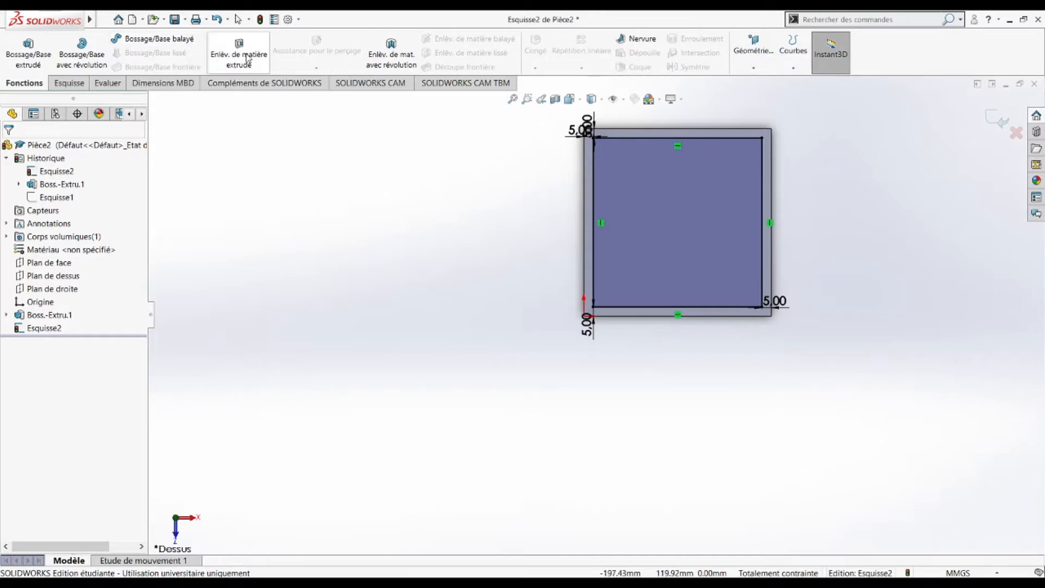
click(225, 39)
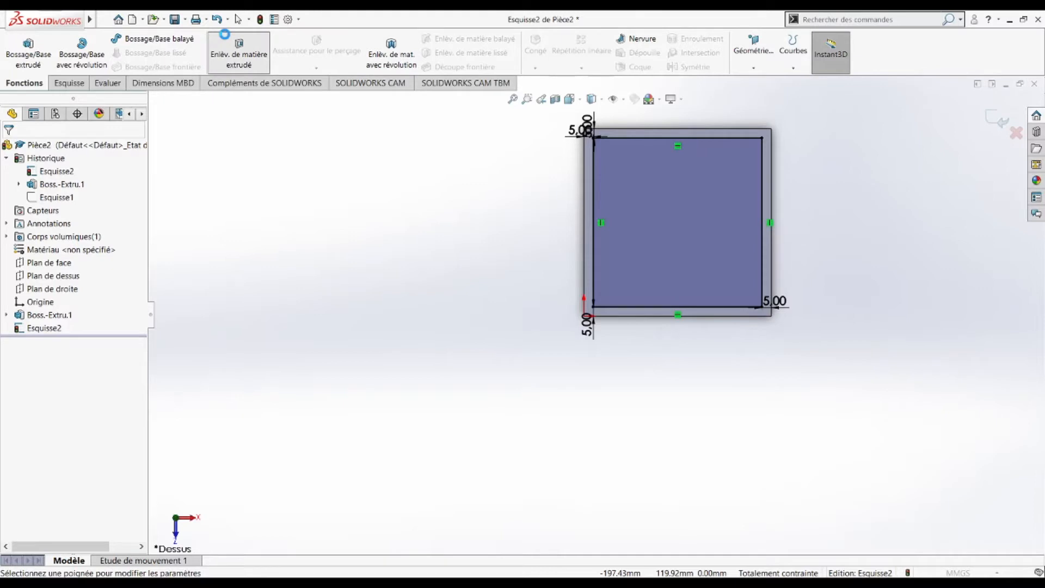
middle_drag(598, 326, 599, 413)
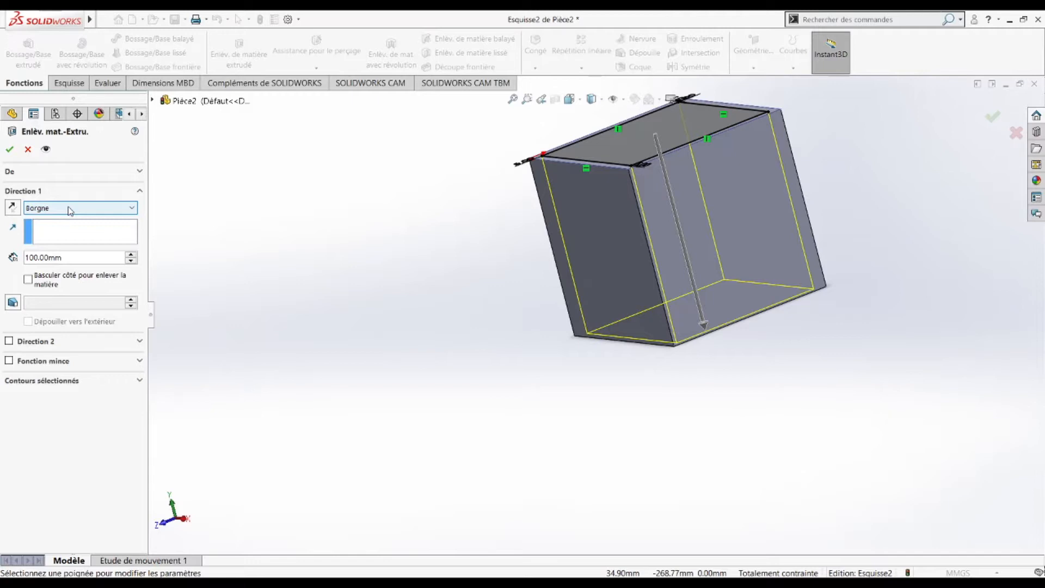
Step: Set the extruded cut depth to 95 mm (entered as 100-5), leaving a 5 mm floor, and confirm
double_click(47, 260)
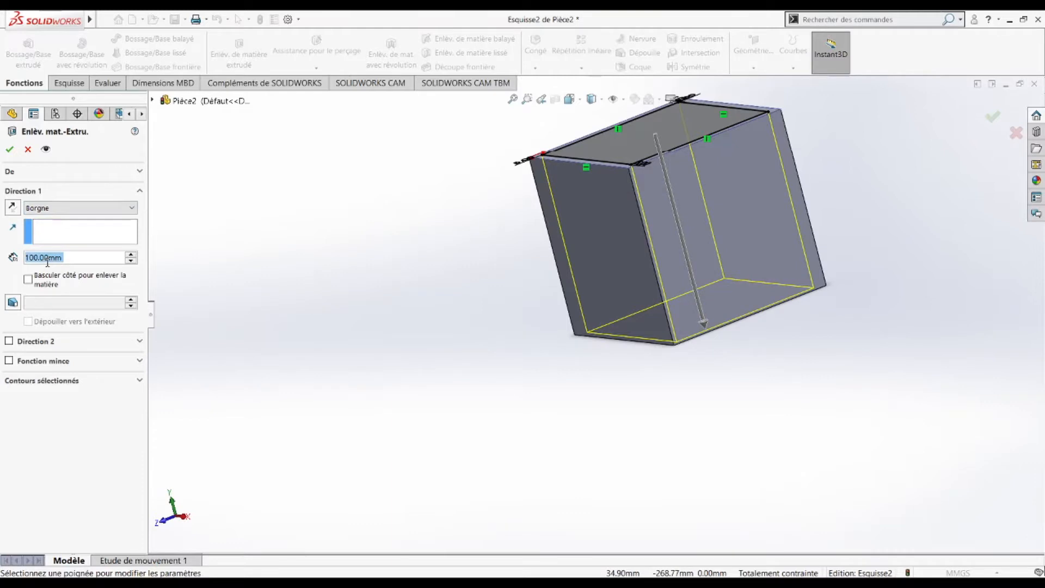
text(100-5)
key(Return)
middle_drag(726, 354, 574, 384)
scroll(579, 326, down, 6)
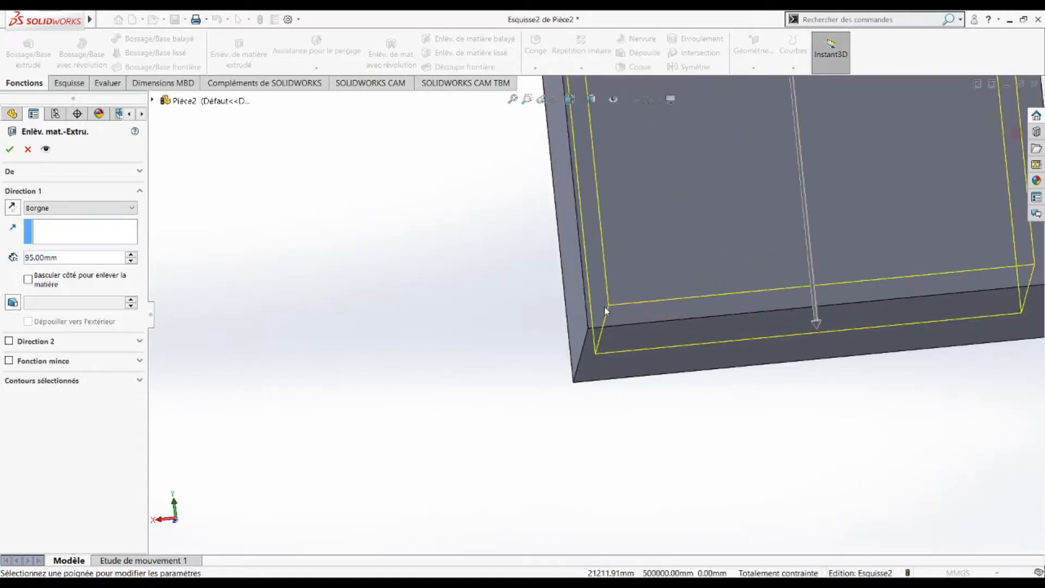
middle_drag(589, 326, 620, 314)
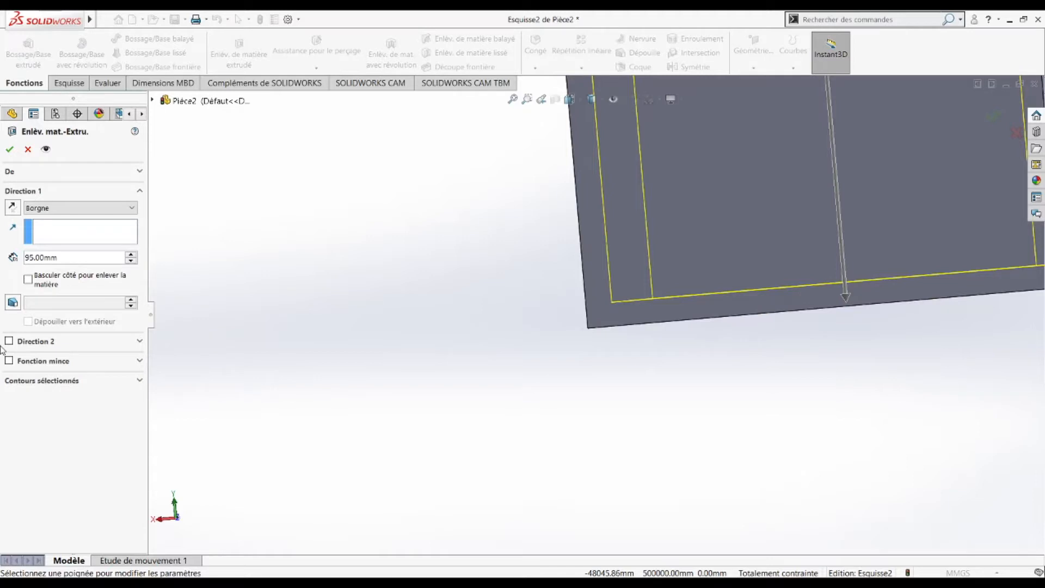
click(10, 149)
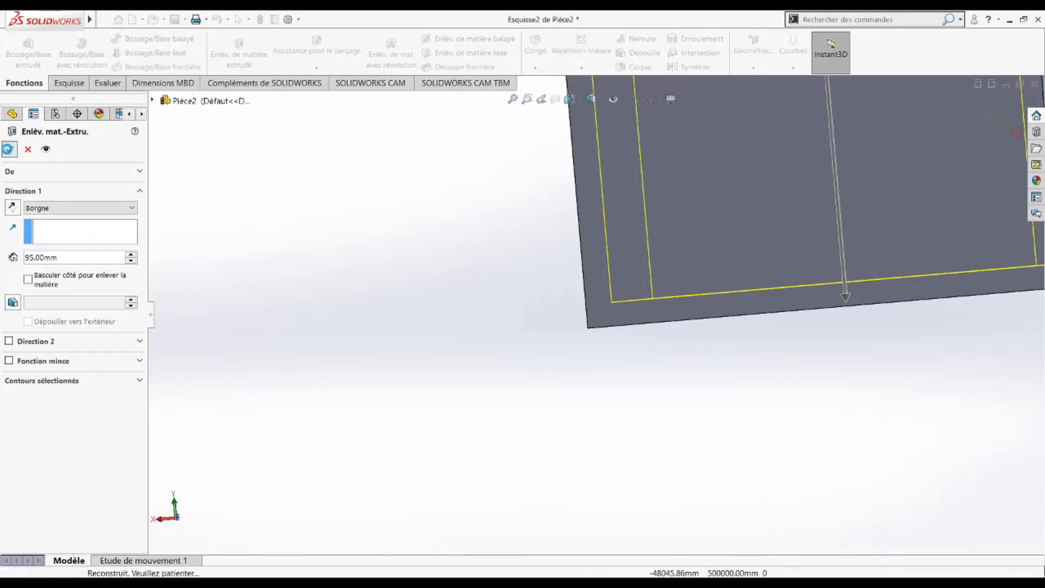
scroll(805, 338, up, 6)
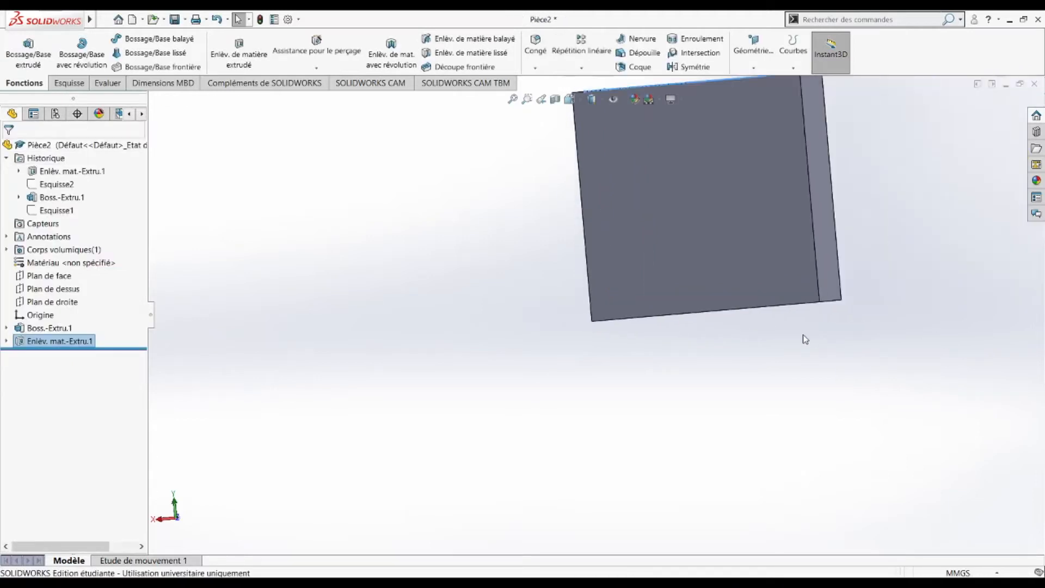
middle_drag(748, 257, 745, 443)
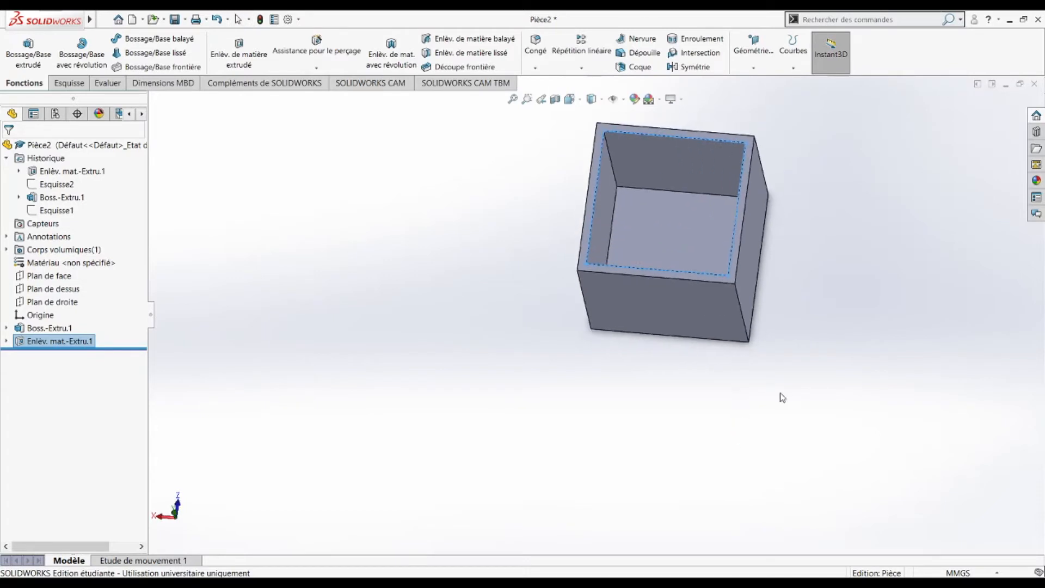
click(780, 393)
scroll(676, 236, down, 4)
middle_drag(676, 235, 439, 350)
scroll(419, 342, up, 3)
scroll(507, 258, up, 1)
middle_drag(506, 258, 597, 328)
scroll(533, 223, down, 5)
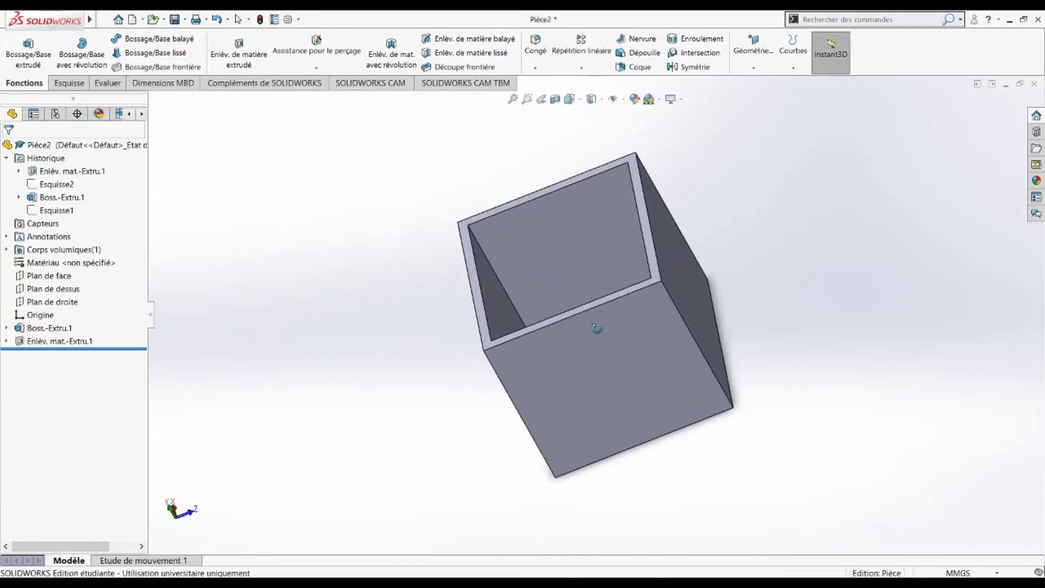
middle_drag(596, 328, 563, 447)
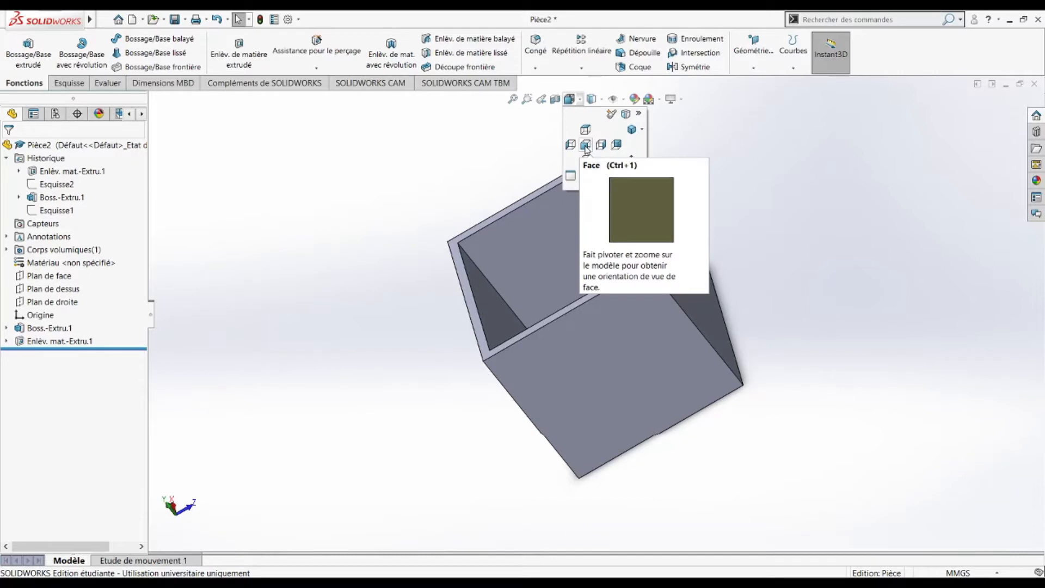
Step: Start a new sketch with the Text tool on the box's front face, viewed straight on
click(585, 145)
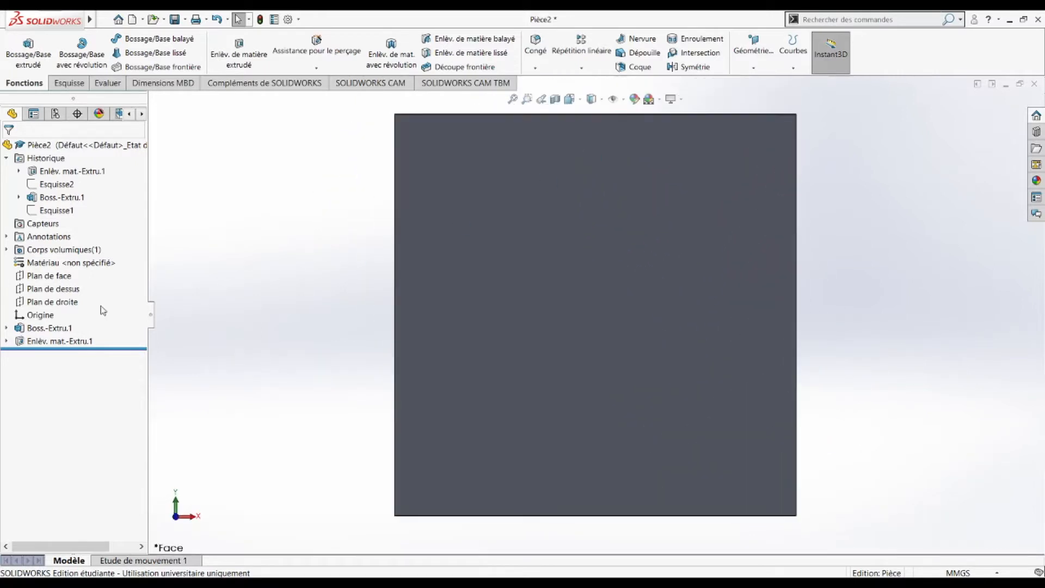
click(69, 82)
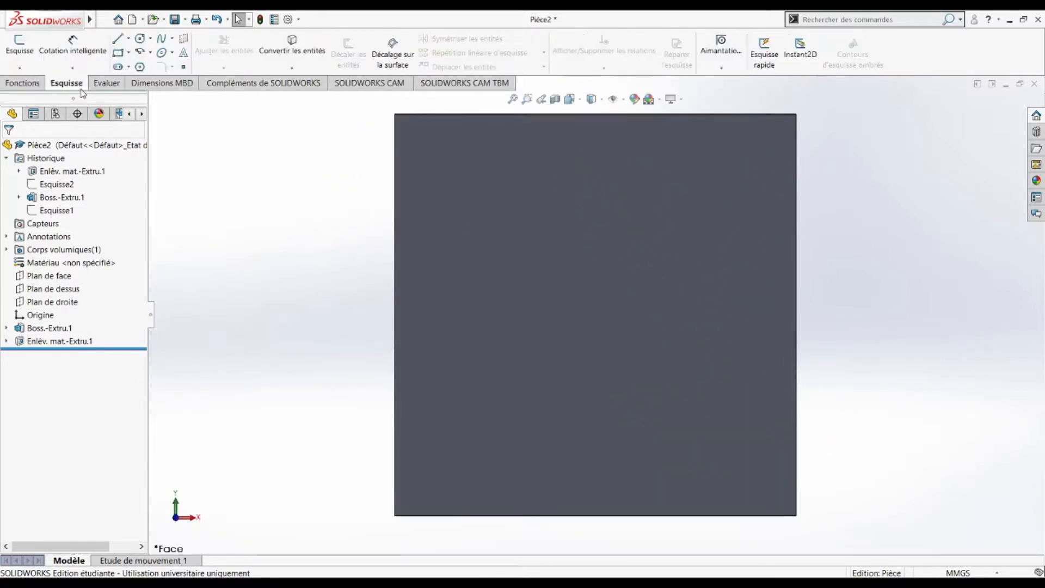
click(16, 51)
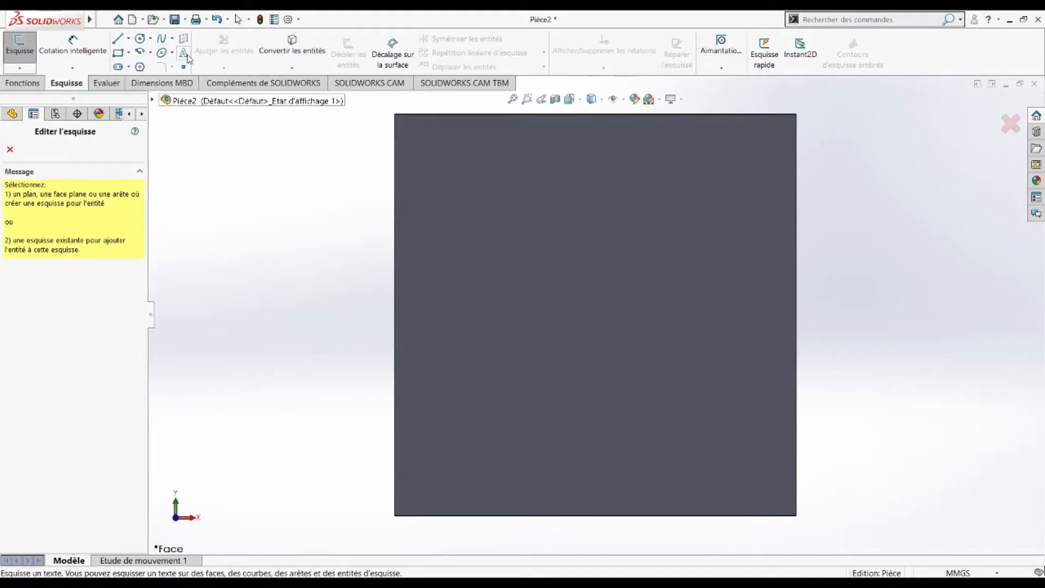
click(187, 55)
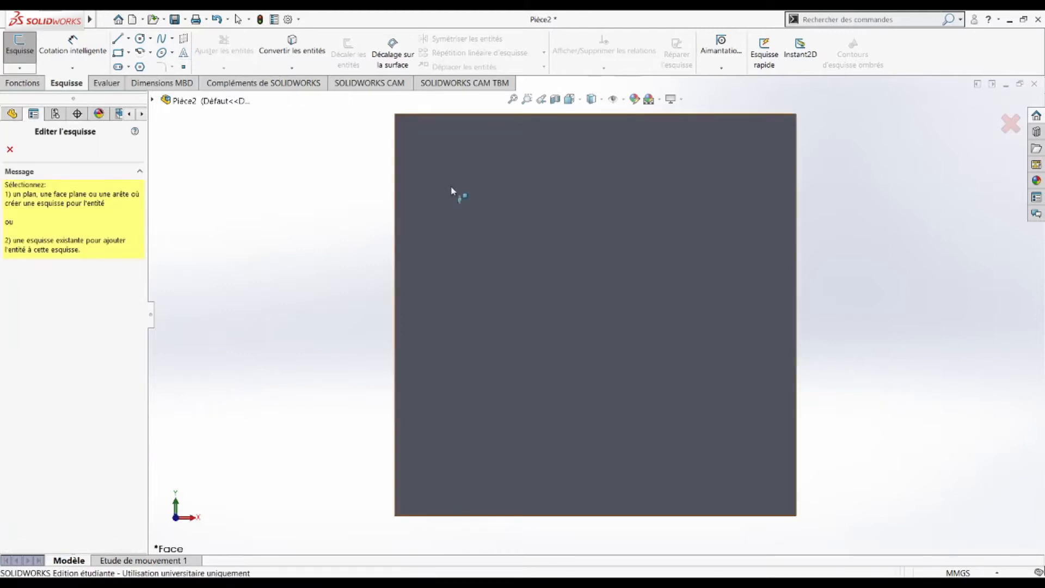
click(530, 285)
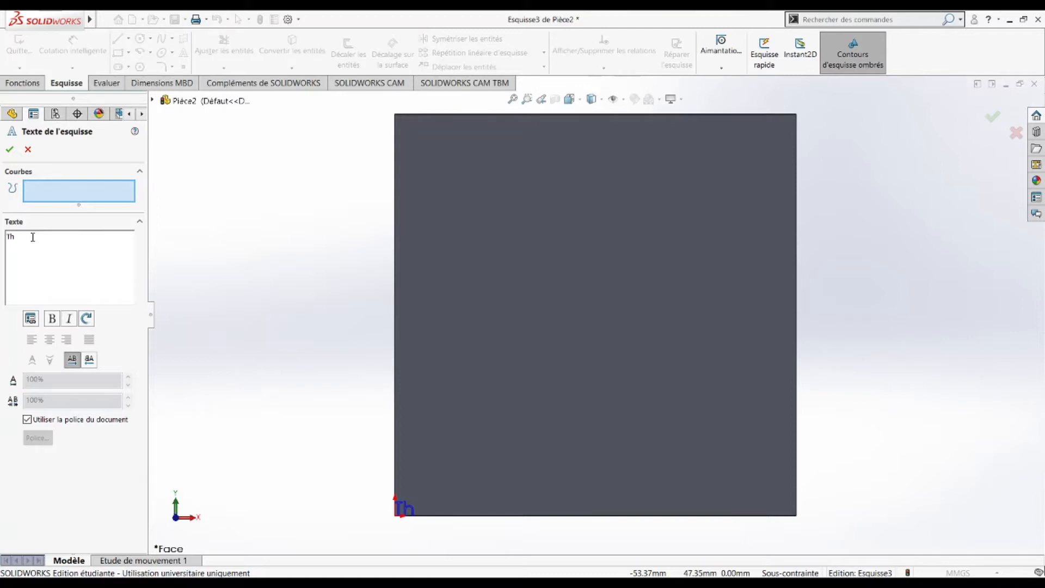
Step: Enter the sketch text TheoBois and make it bold, not italic
text(Bois)
double_click(18, 243)
click(52, 318)
click(69, 319)
click(69, 320)
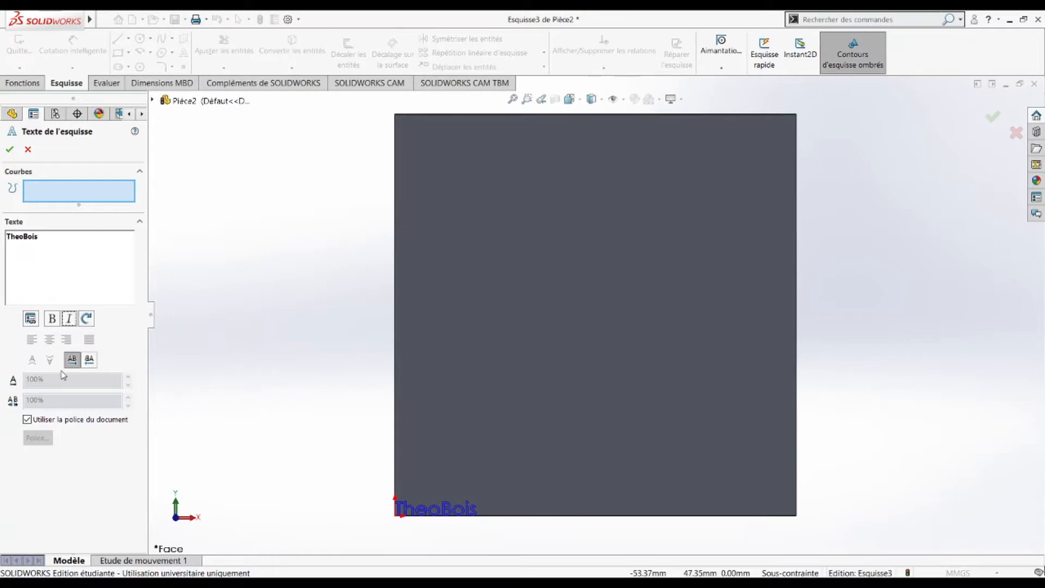
Step: Position the TheoBois text to the right of the face centre
click(423, 512)
drag(437, 500, 488, 404)
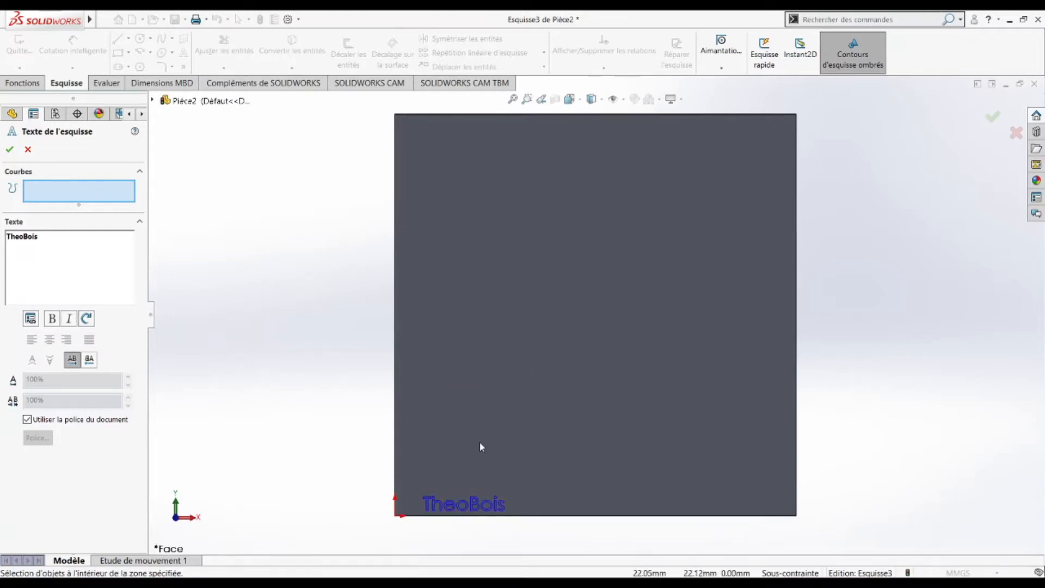
mouse_move(466, 510)
mouse_down()
mouse_move(488, 497)
mouse_move(537, 429)
mouse_up()
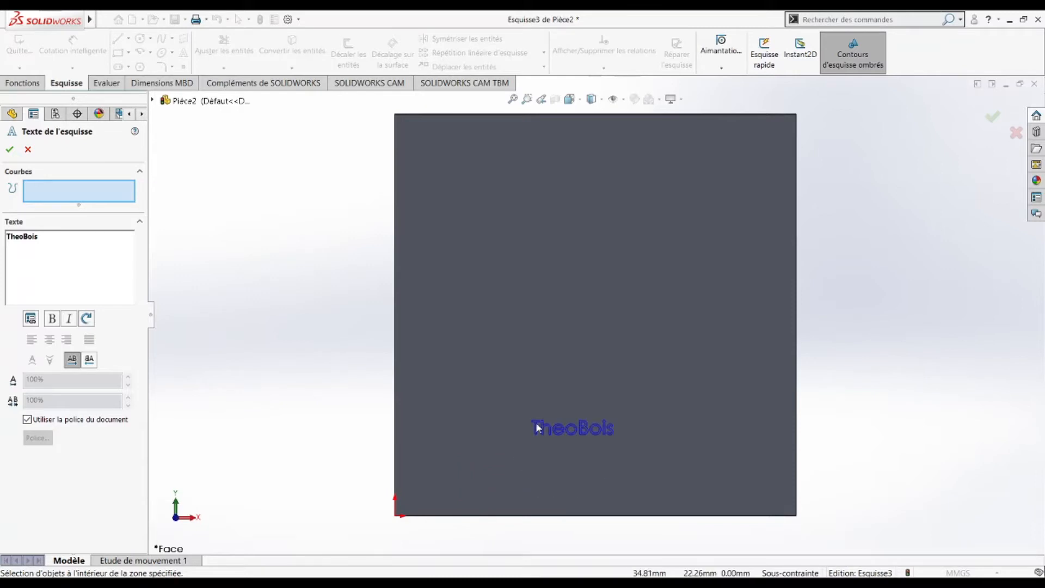
click(519, 165)
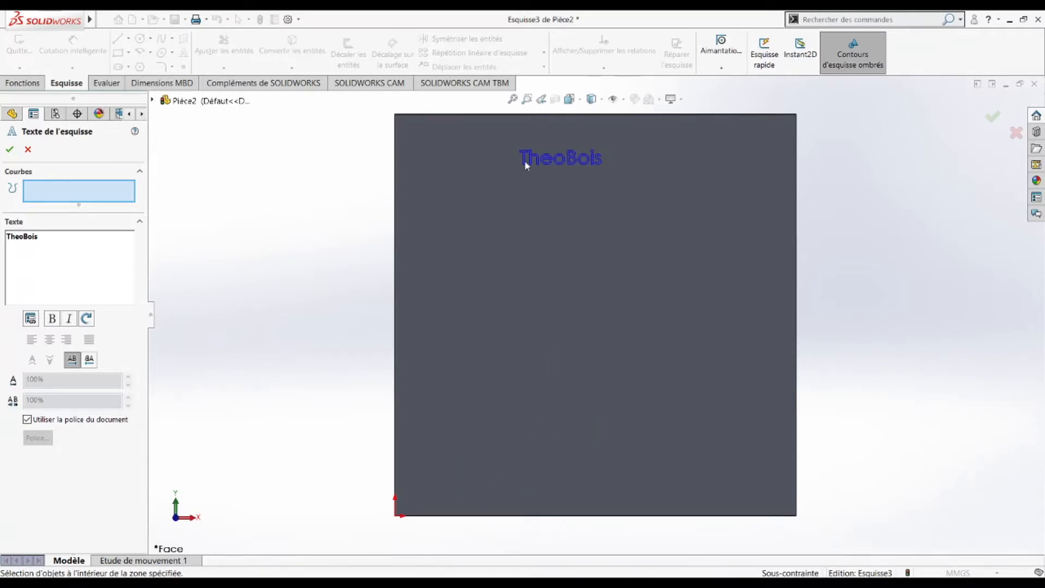
scroll(547, 204, up, 3)
scroll(587, 270, down, 7)
scroll(603, 338, down, 2)
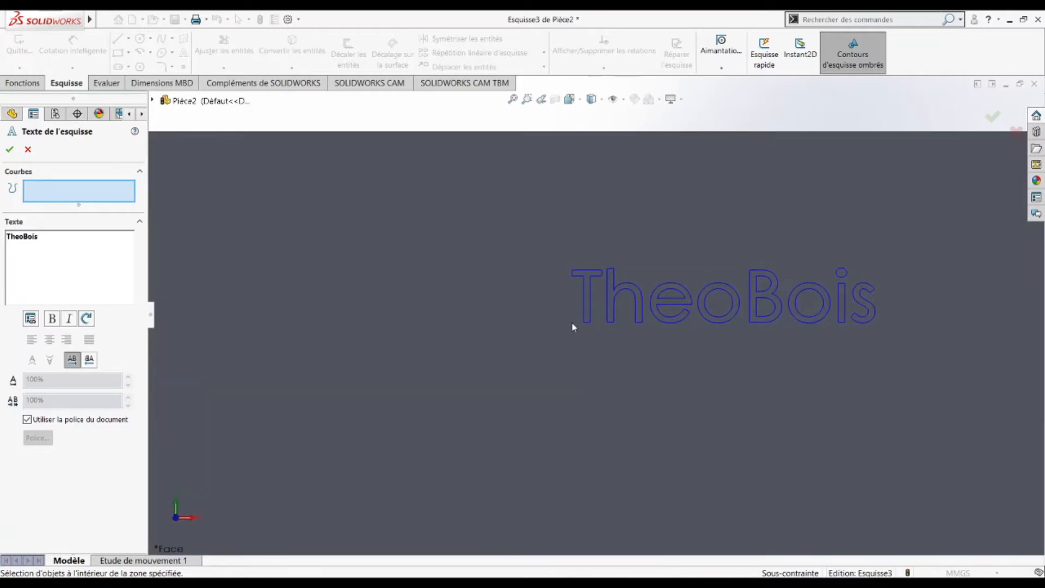
scroll(617, 354, up, 6)
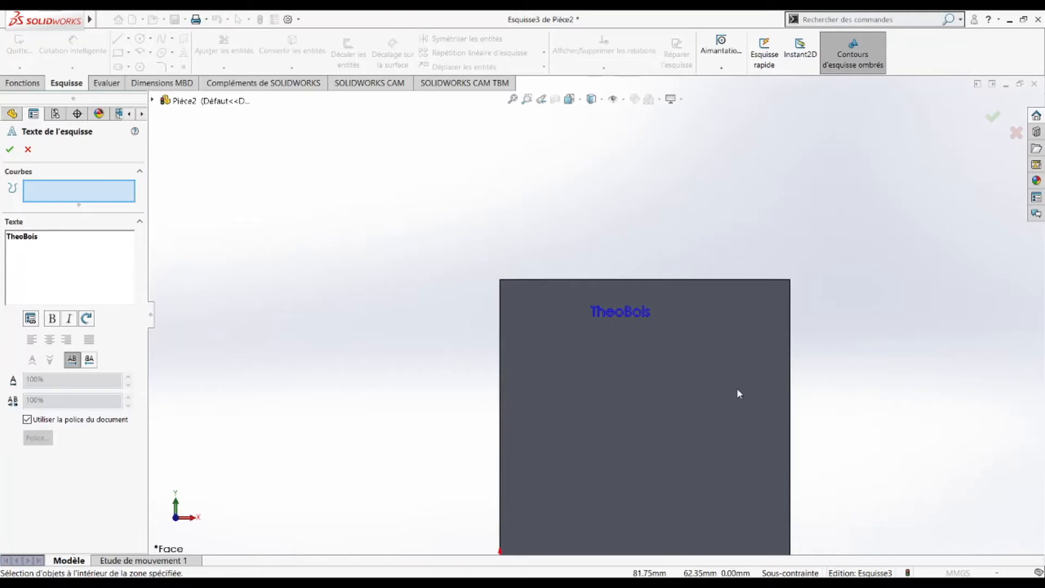
scroll(726, 400, up, 1)
click(438, 354)
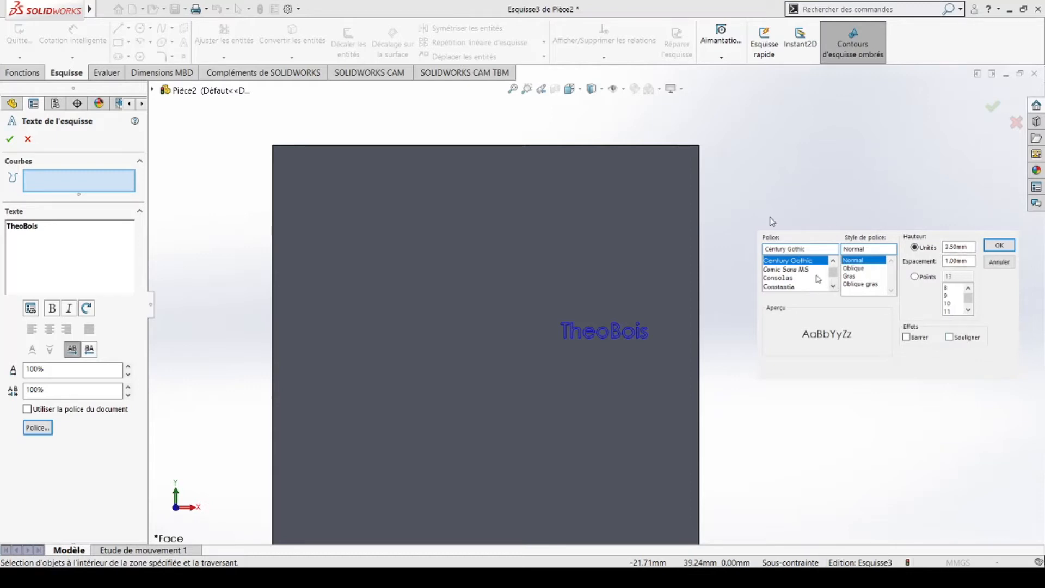
Step: Set the TheoBois font to Century Gothic with a 15 mm text height
click(797, 271)
click(788, 288)
click(790, 270)
click(791, 262)
click(947, 311)
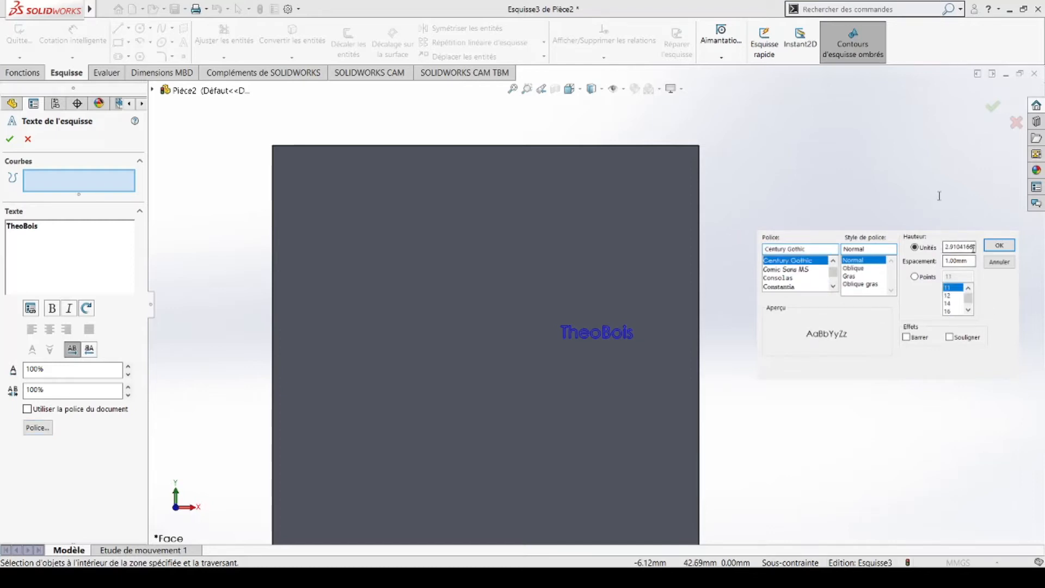
double_click(966, 246)
text(25)
key(Return)
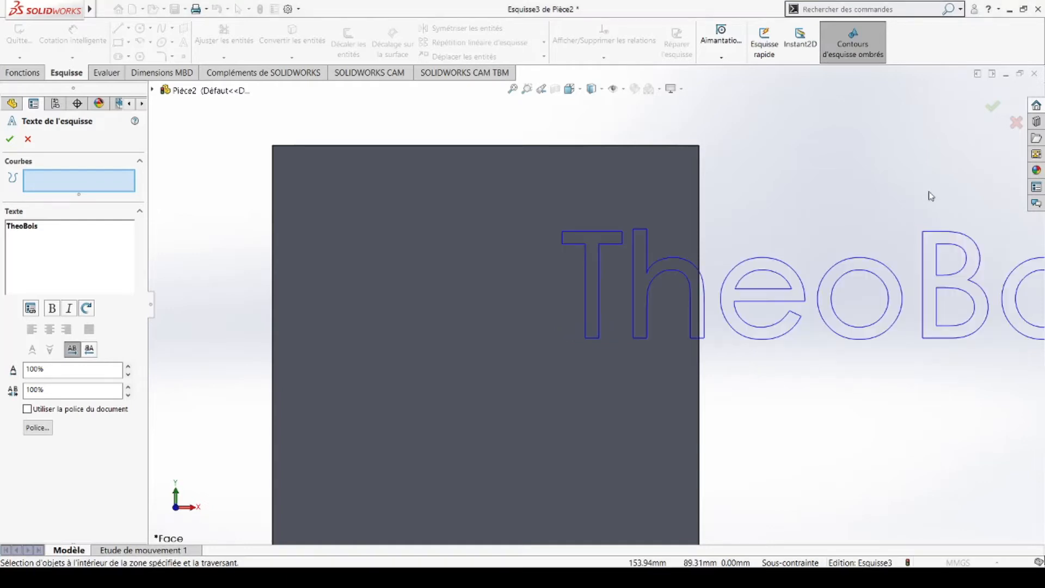
click(37, 427)
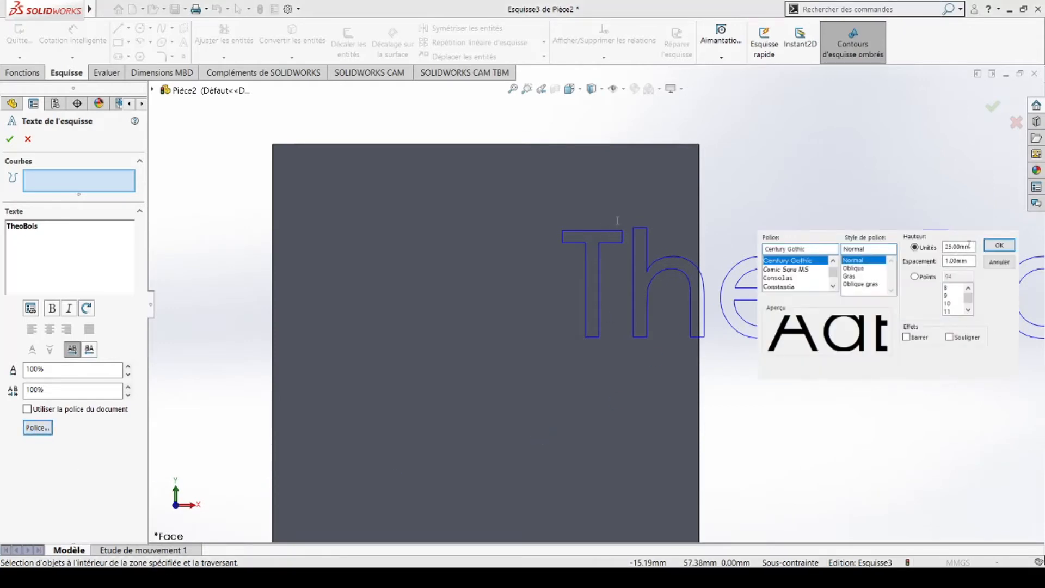
drag(969, 245, 915, 245)
text(15)
key(Return)
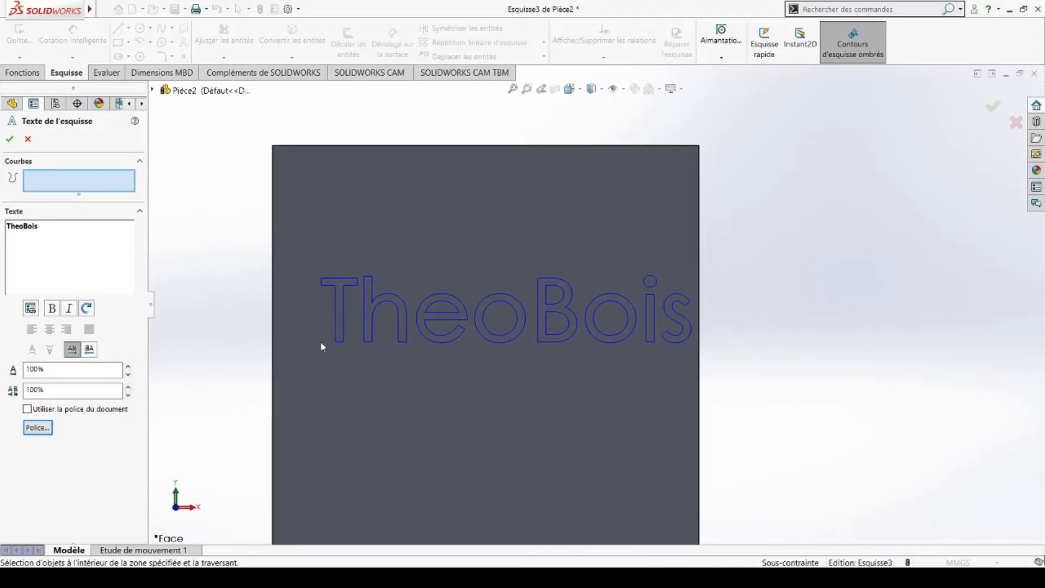
Step: Place TheoBois in the upper part of the face and accept the sketch text
click(295, 338)
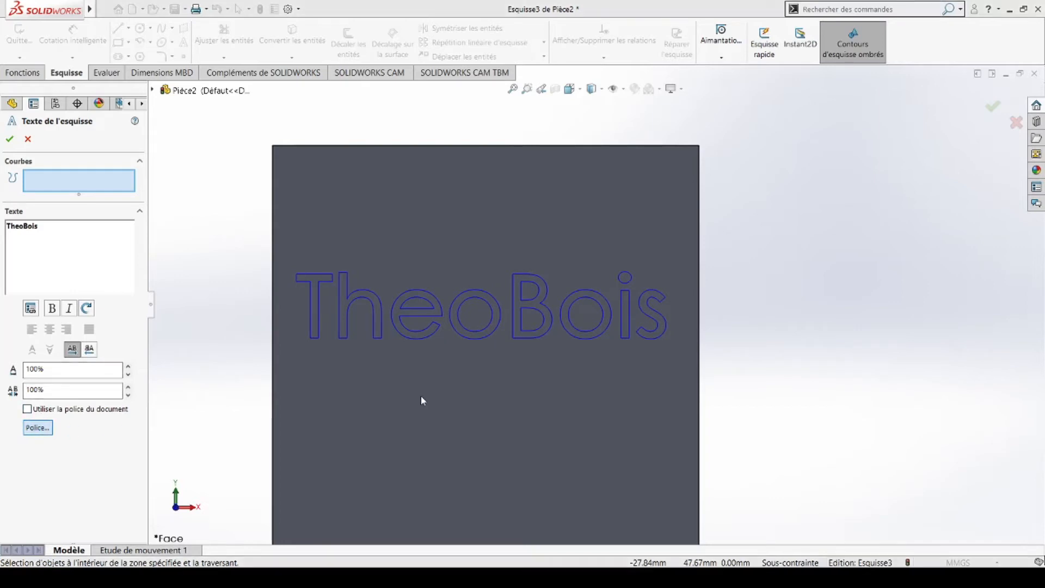
scroll(369, 328, up, 1)
click(328, 302)
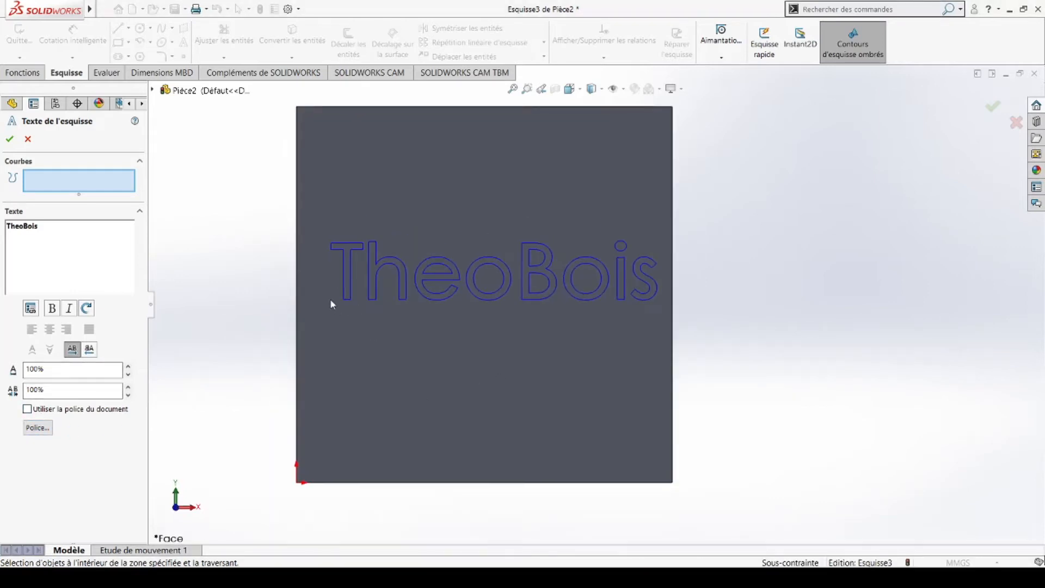
click(321, 296)
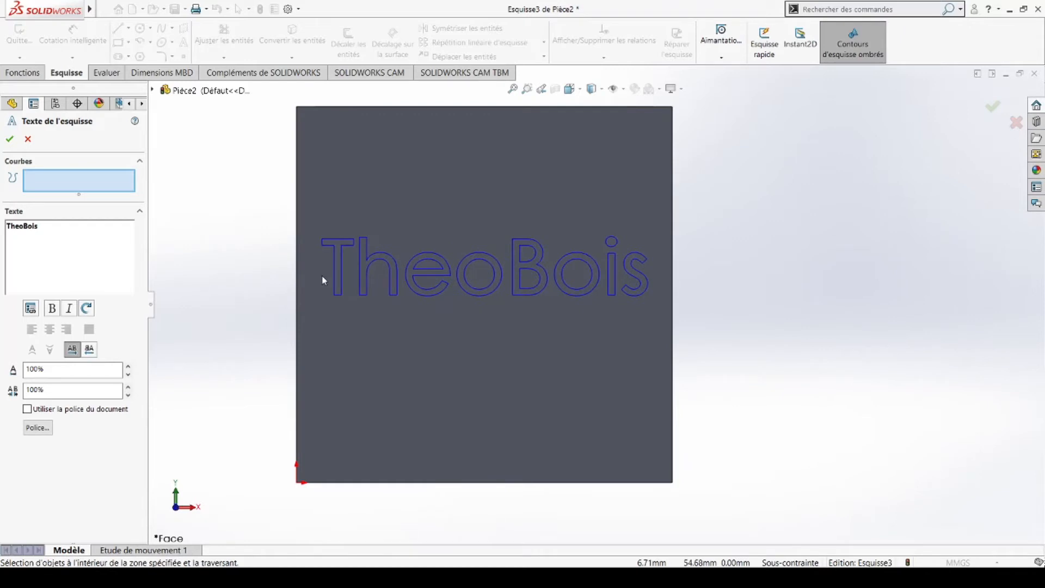
click(10, 139)
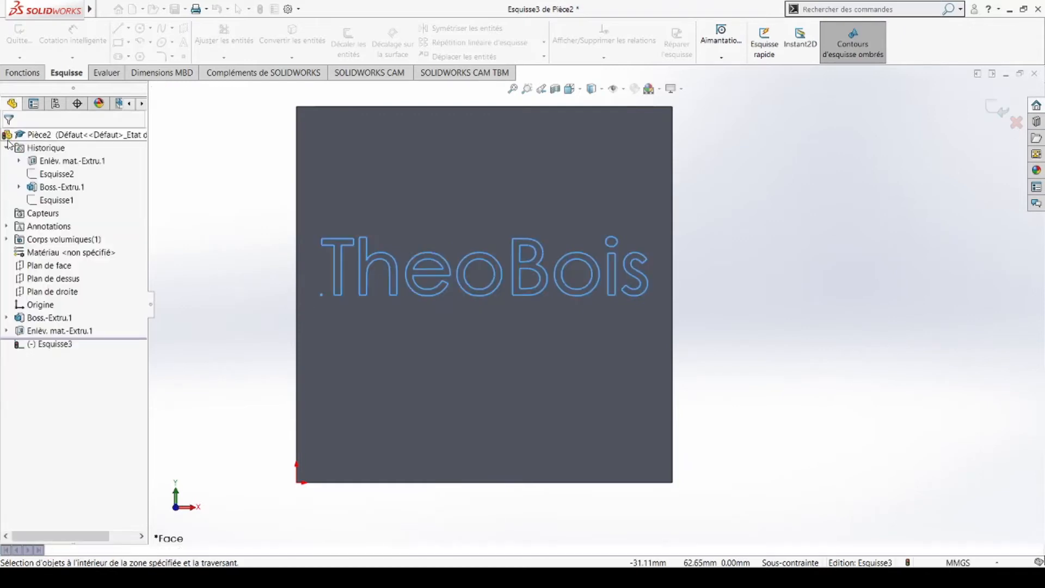
Step: Cut the TheoBois lettering 2.00 mm deep (Borgne) into the box face
click(24, 73)
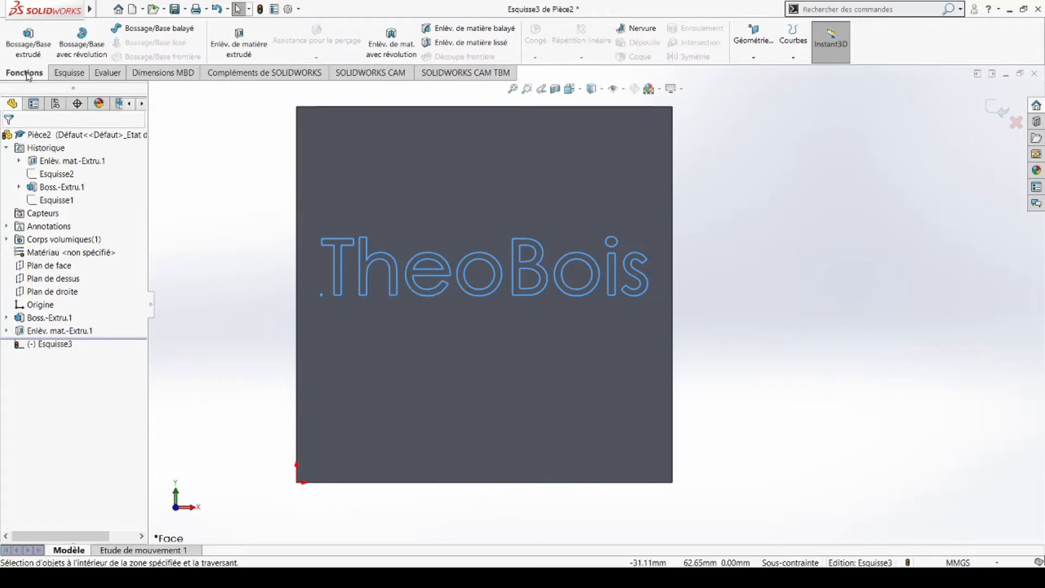
click(255, 45)
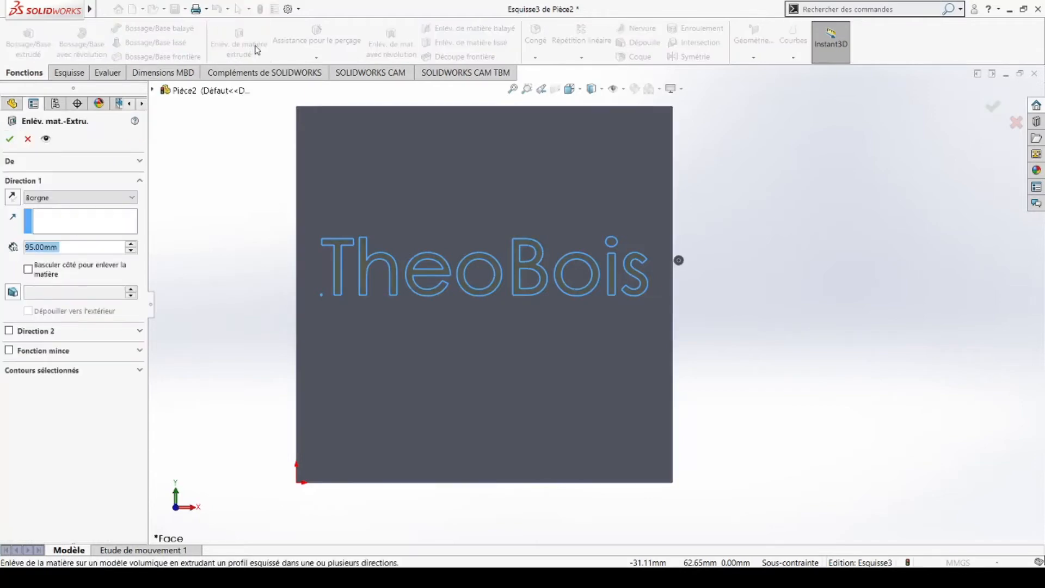
middle_drag(693, 364, 746, 340)
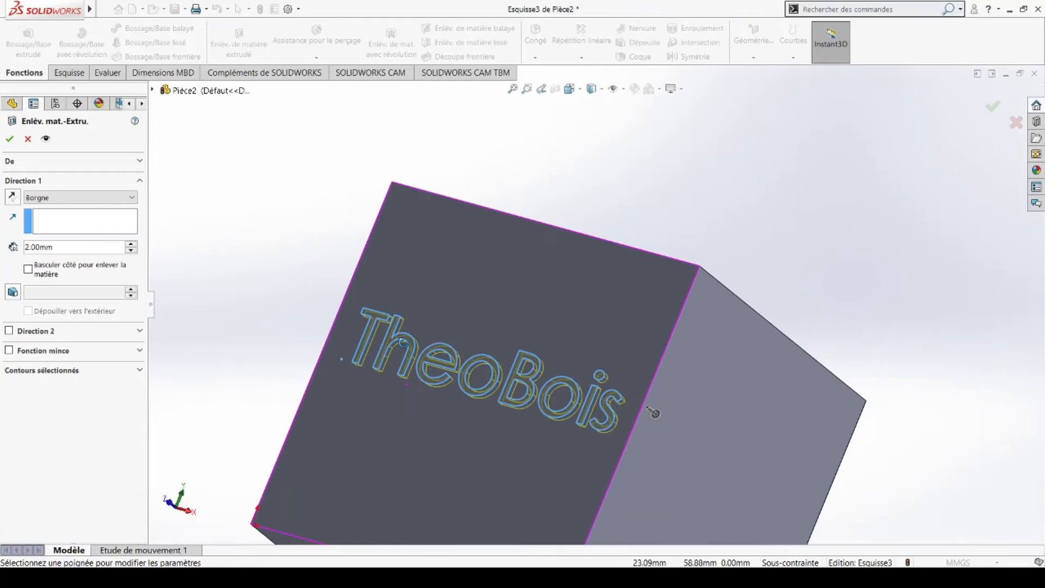
mouse_move(460, 418)
middle_down()
mouse_move(449, 419)
mouse_move(460, 432)
middle_up()
scroll(448, 419, down, 3)
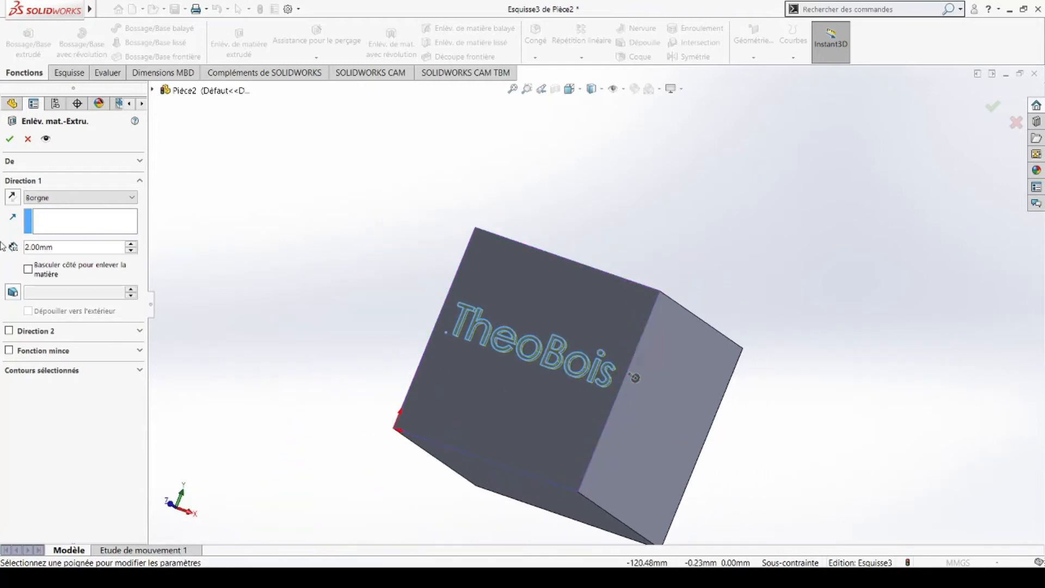
drag(56, 251, 2, 249)
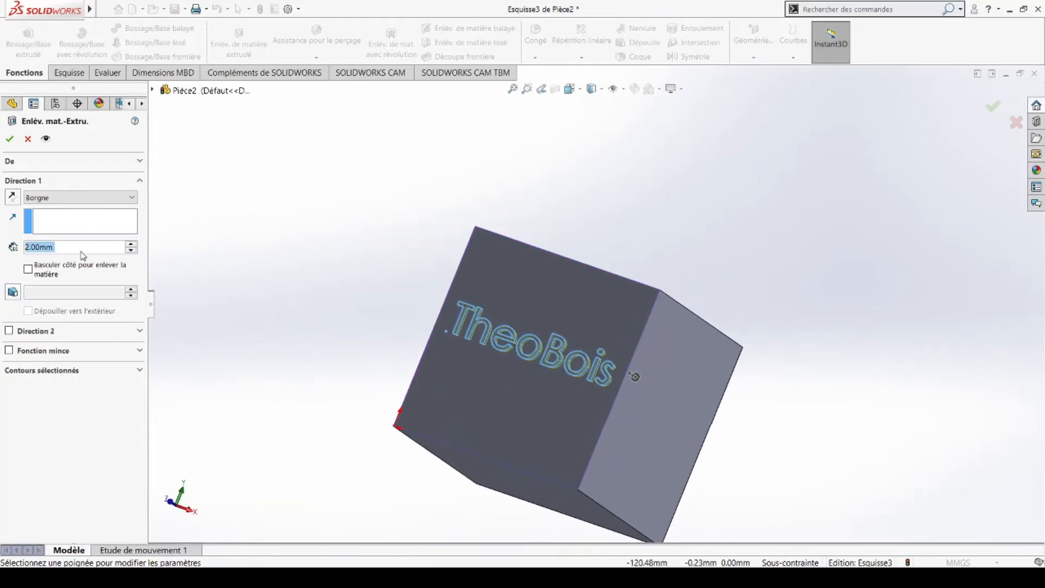
middle_drag(453, 455, 558, 483)
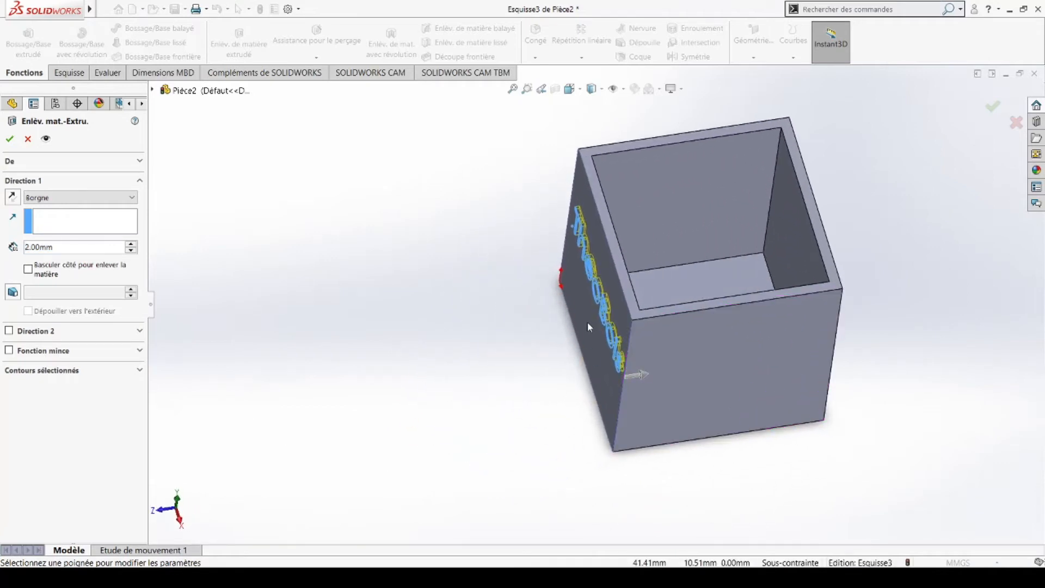
middle_drag(626, 304, 302, 338)
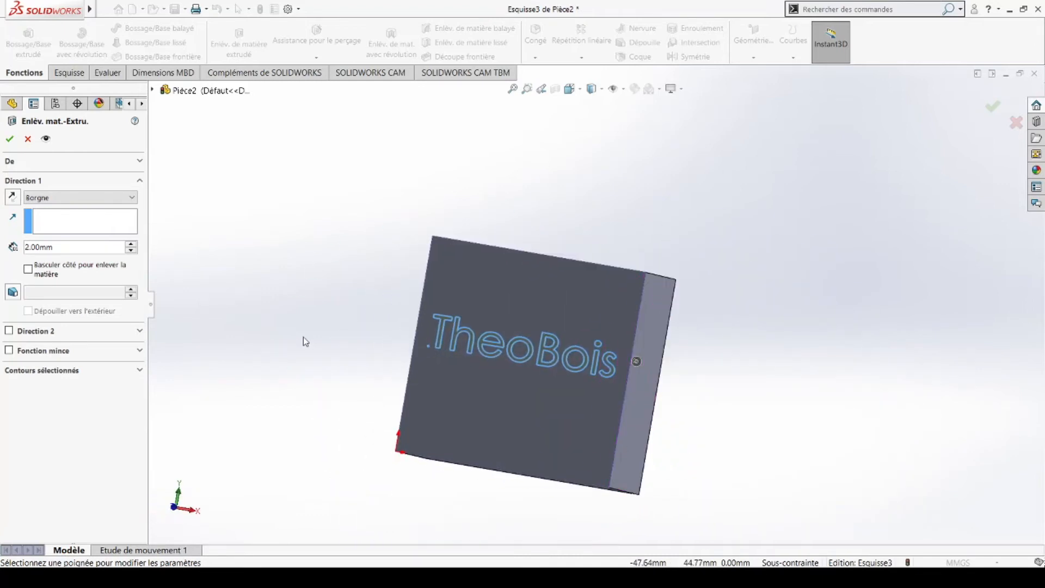
click(10, 139)
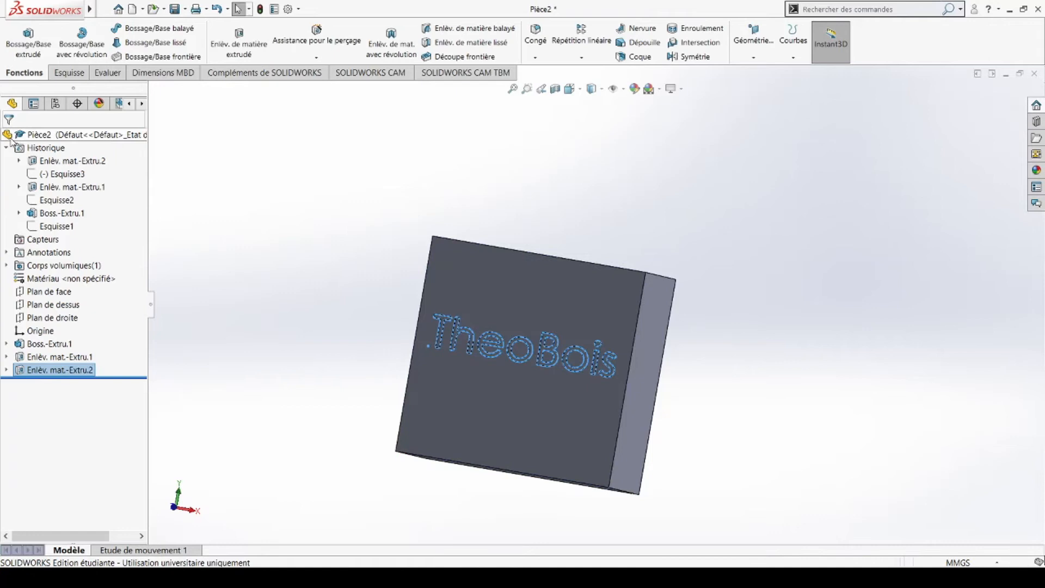
scroll(556, 361, up, 2)
middle_drag(556, 361, 490, 373)
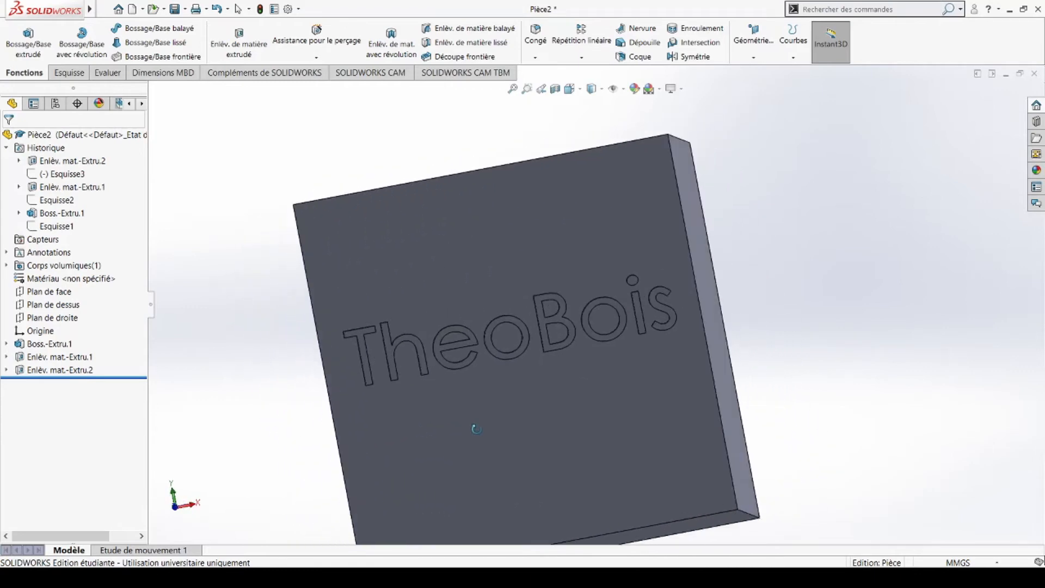
scroll(490, 373, up, 5)
middle_drag(508, 316, 527, 369)
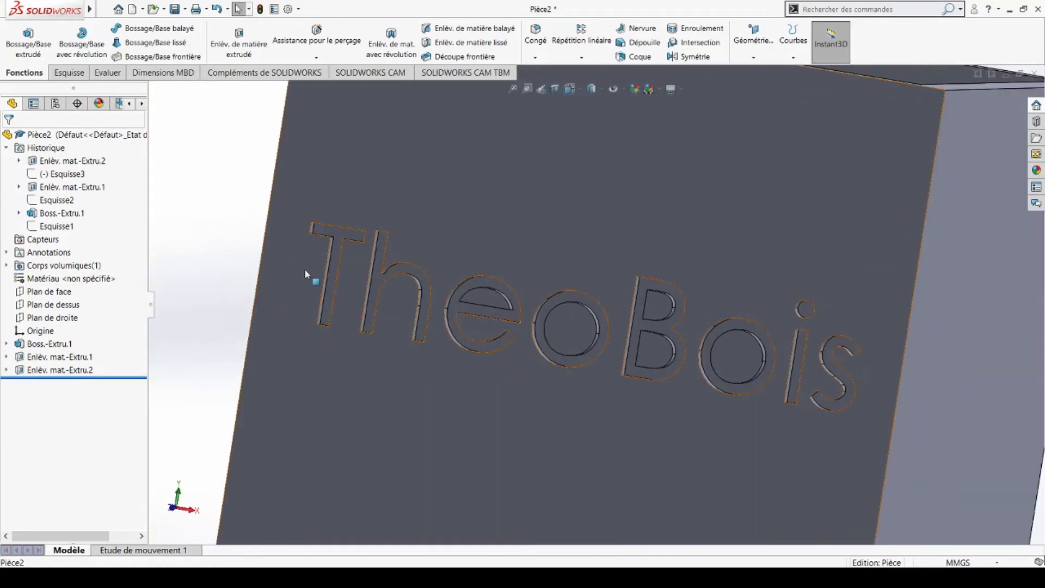
scroll(690, 310, down, 4)
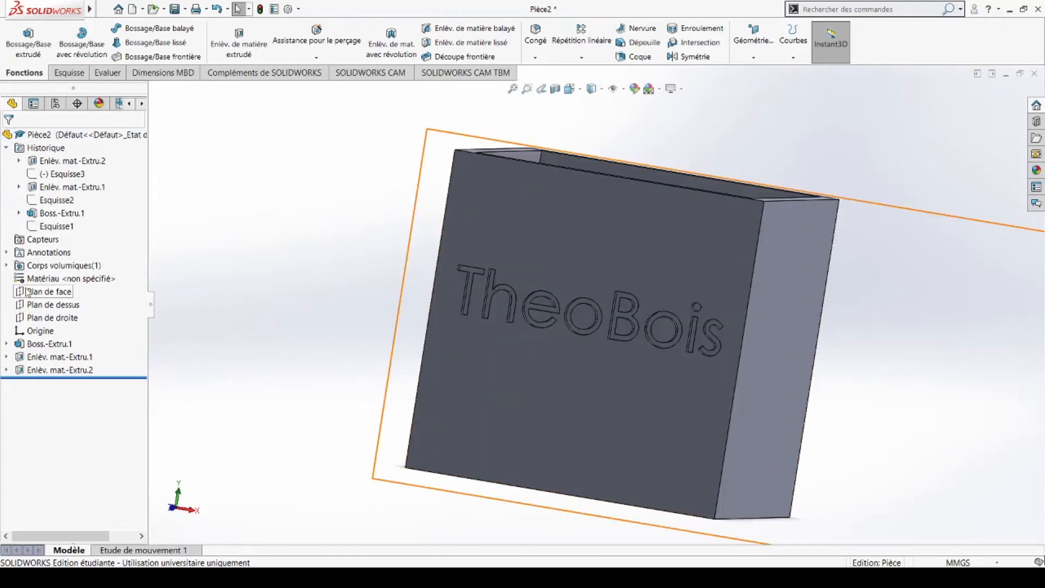
click(48, 280)
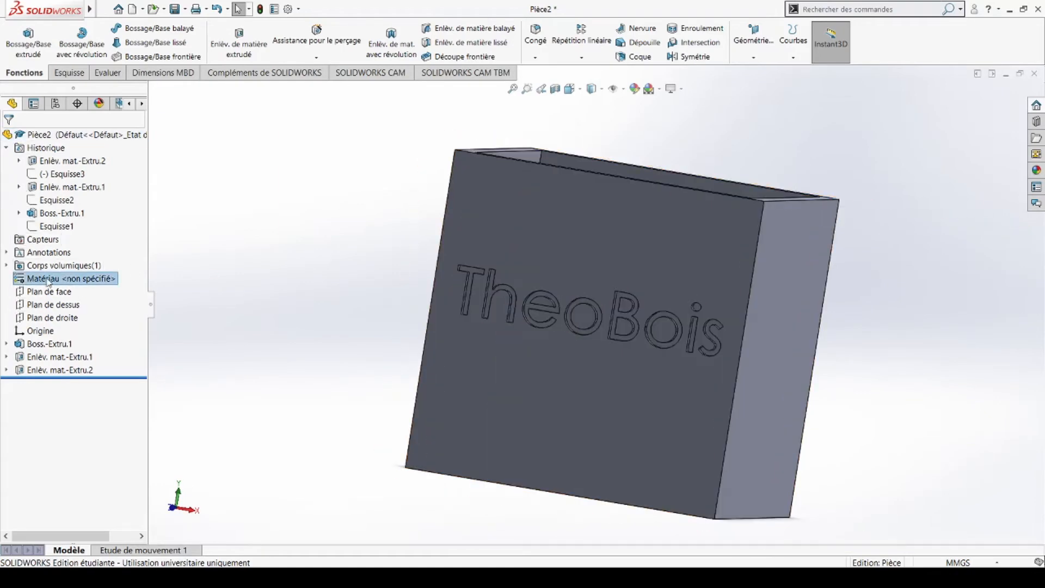
Step: Assign AISI 316 Tôle d'acier inoxydable (SS) from the Acier category to the box
click(85, 290)
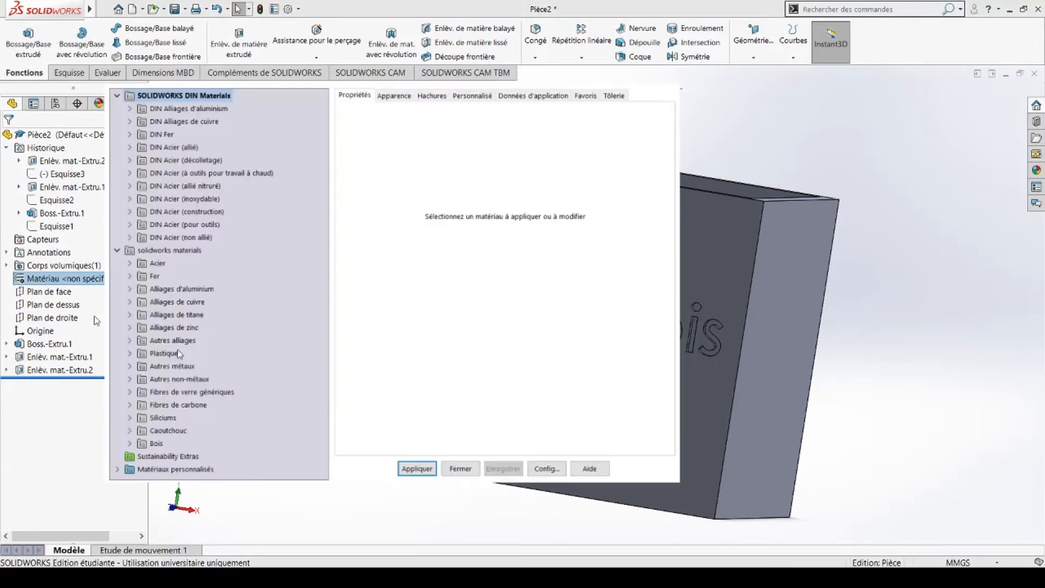
click(140, 265)
click(130, 264)
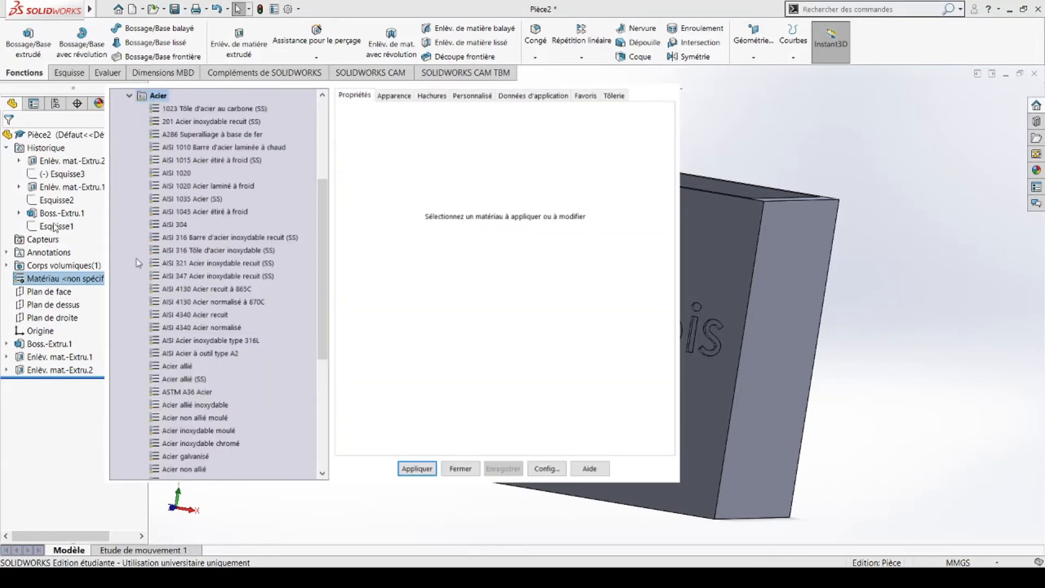
click(403, 100)
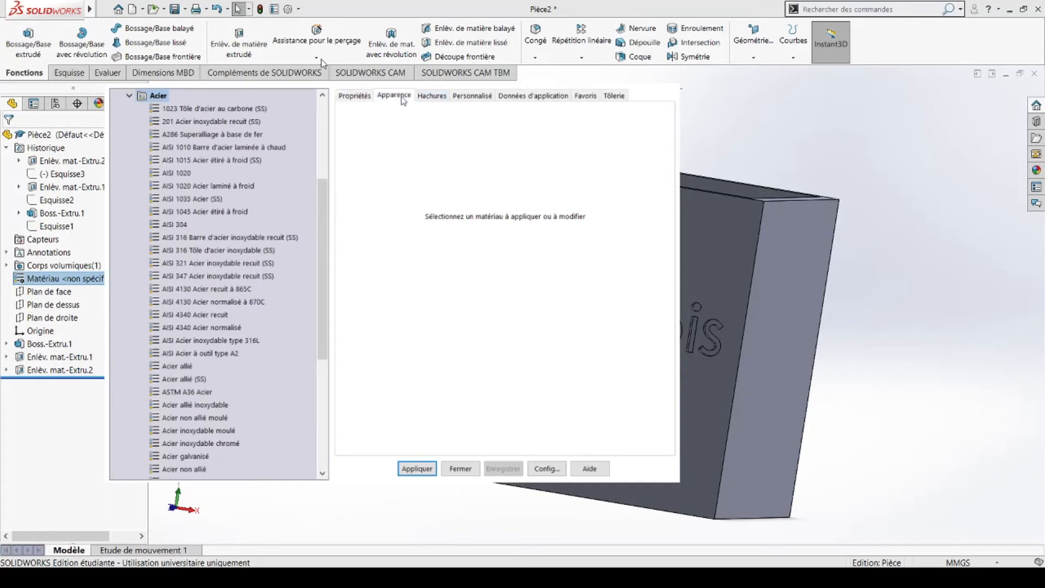
click(164, 121)
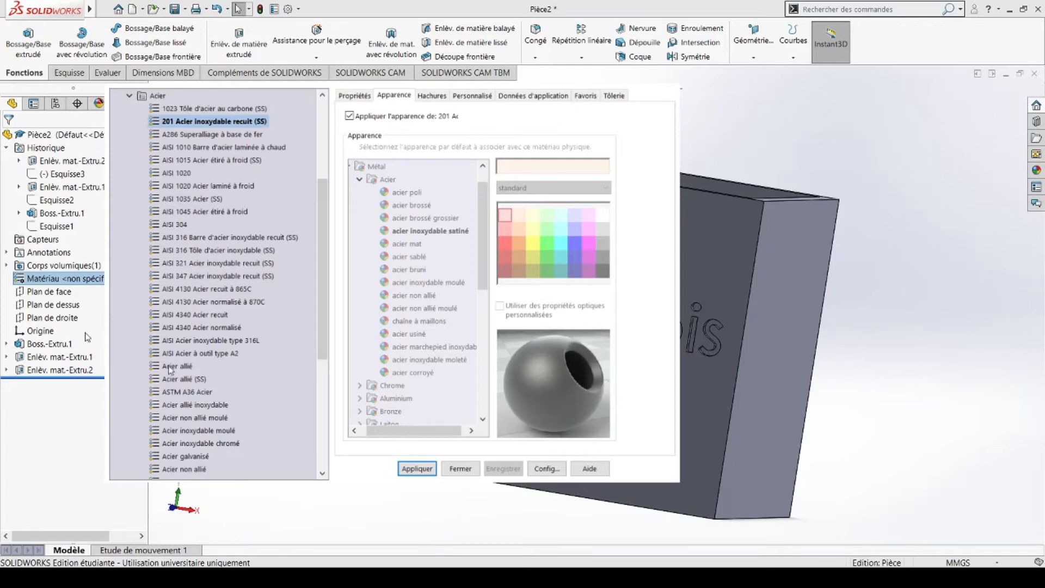
click(174, 340)
click(172, 404)
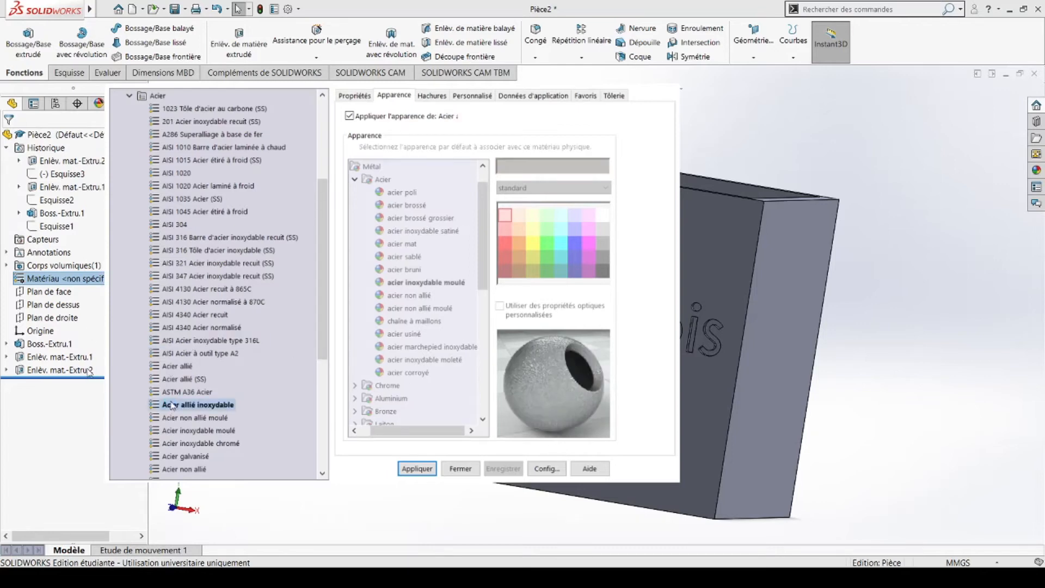
click(194, 326)
click(212, 251)
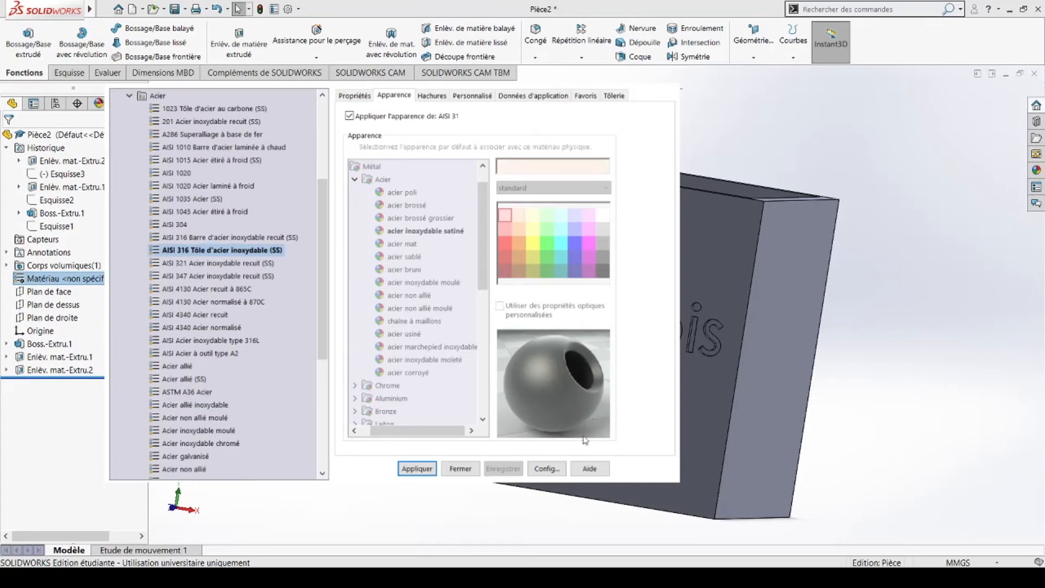
click(417, 469)
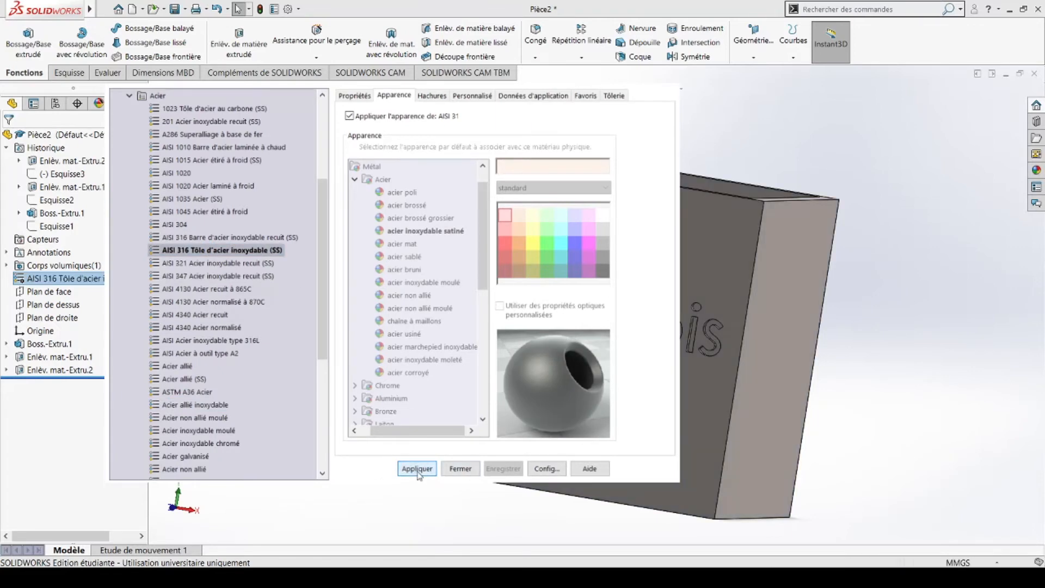
click(452, 466)
middle_drag(464, 463, 604, 334)
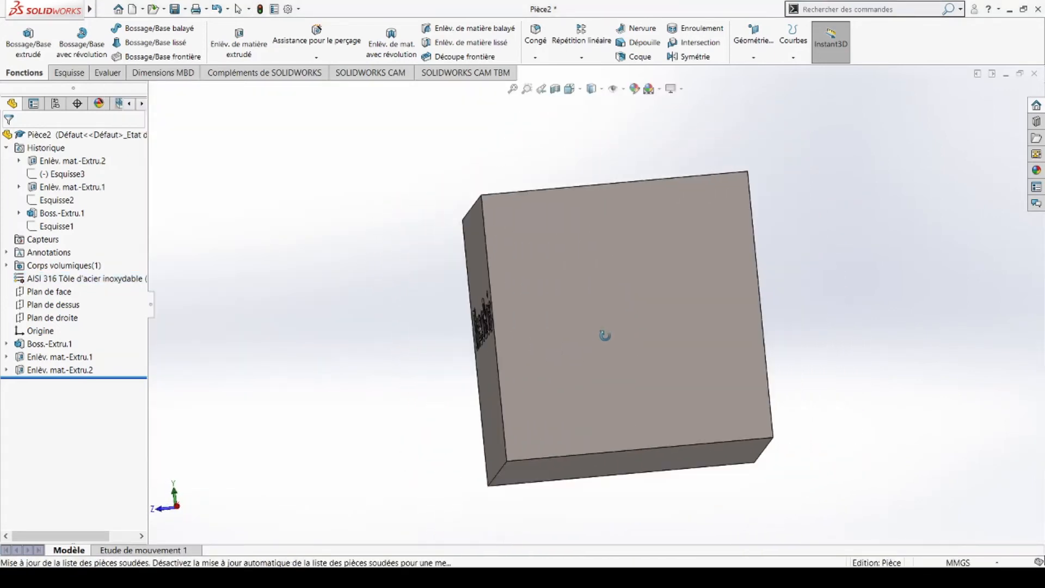
click(114, 279)
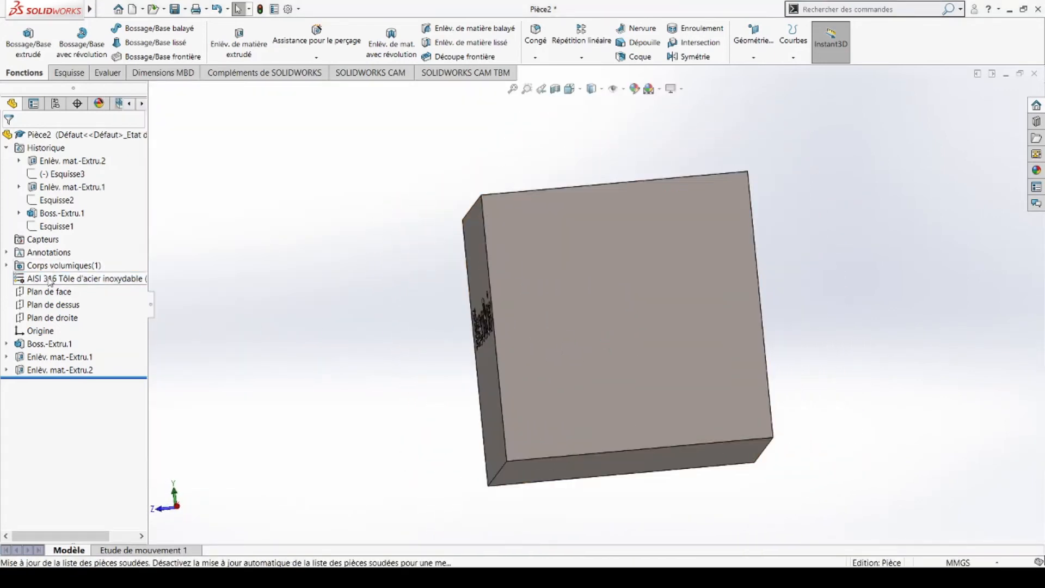
Step: Change the box material to Cèdre wood from the Bois category and view the engraved face
click(110, 289)
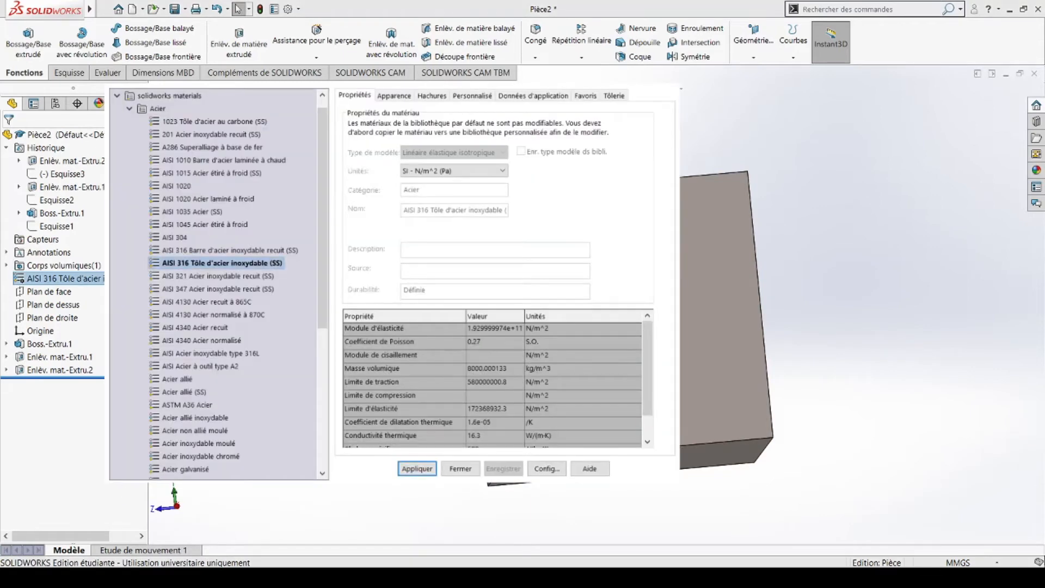
click(128, 109)
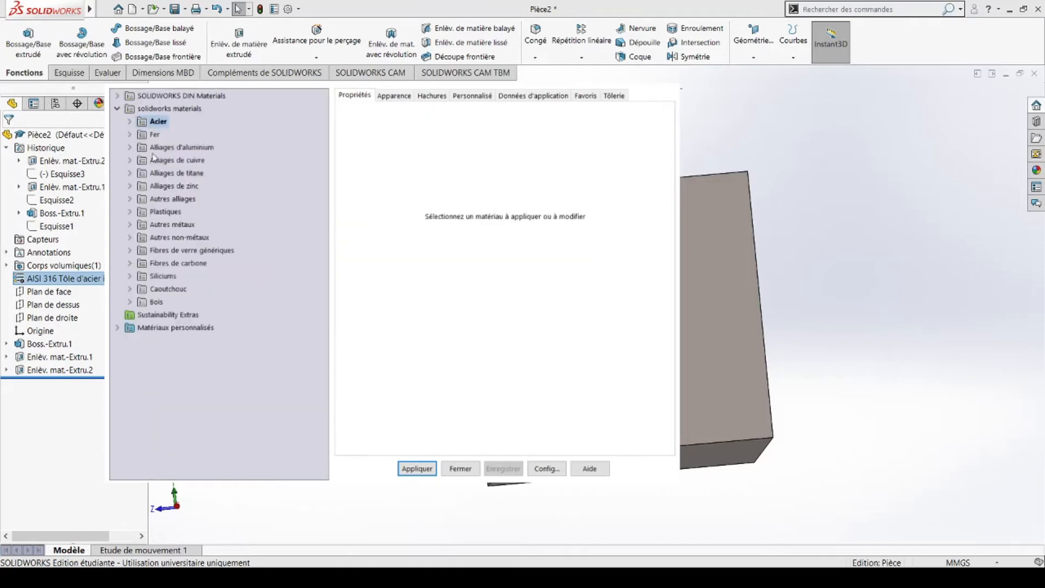
double_click(141, 303)
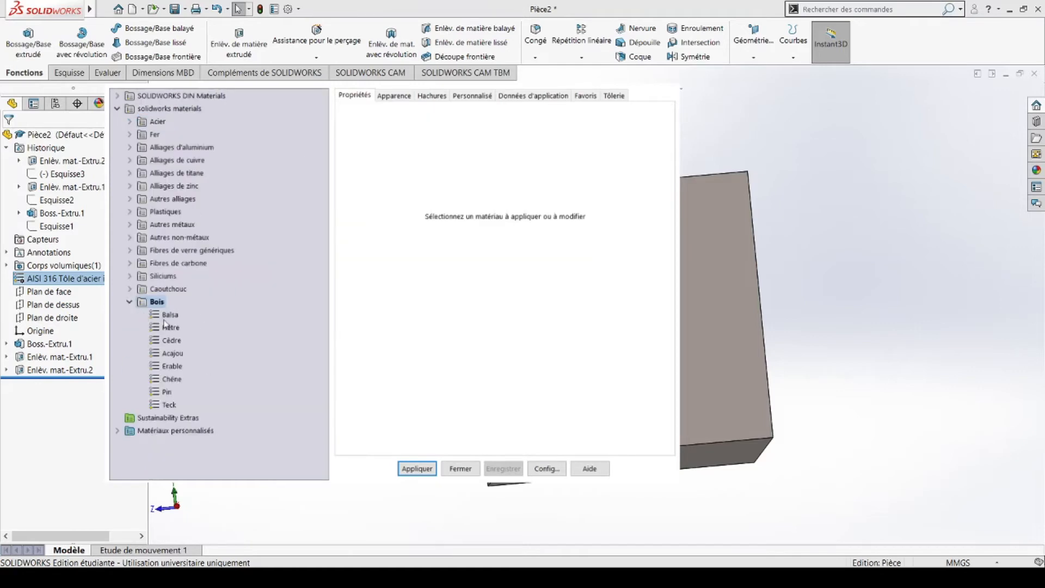
click(169, 314)
click(394, 96)
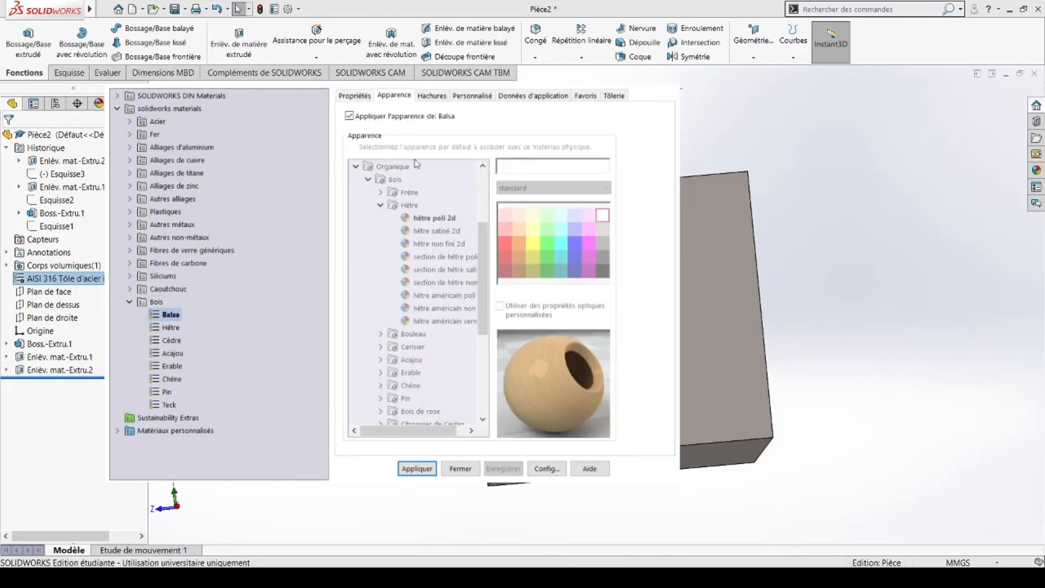
click(165, 340)
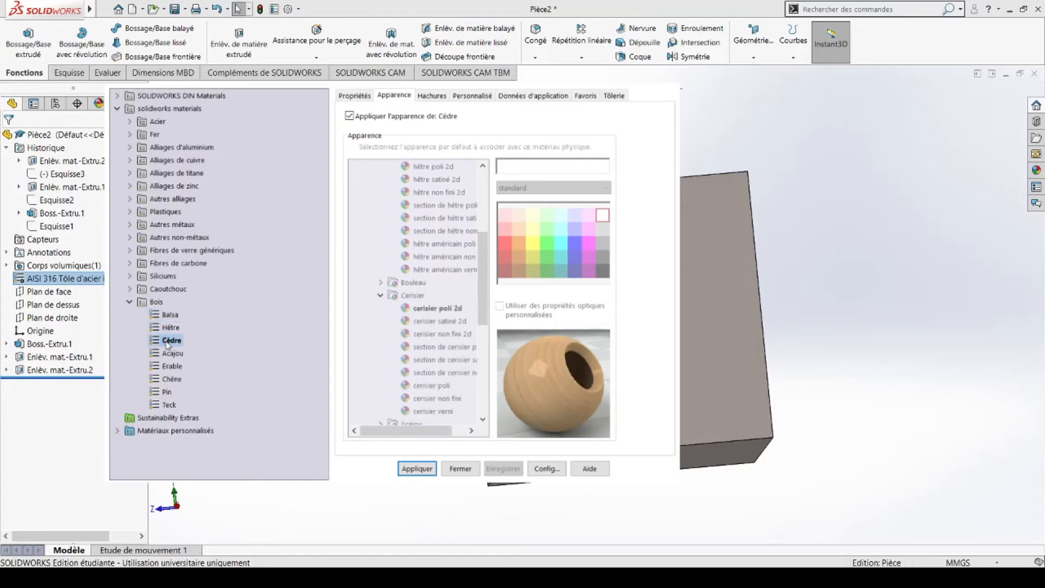
click(427, 467)
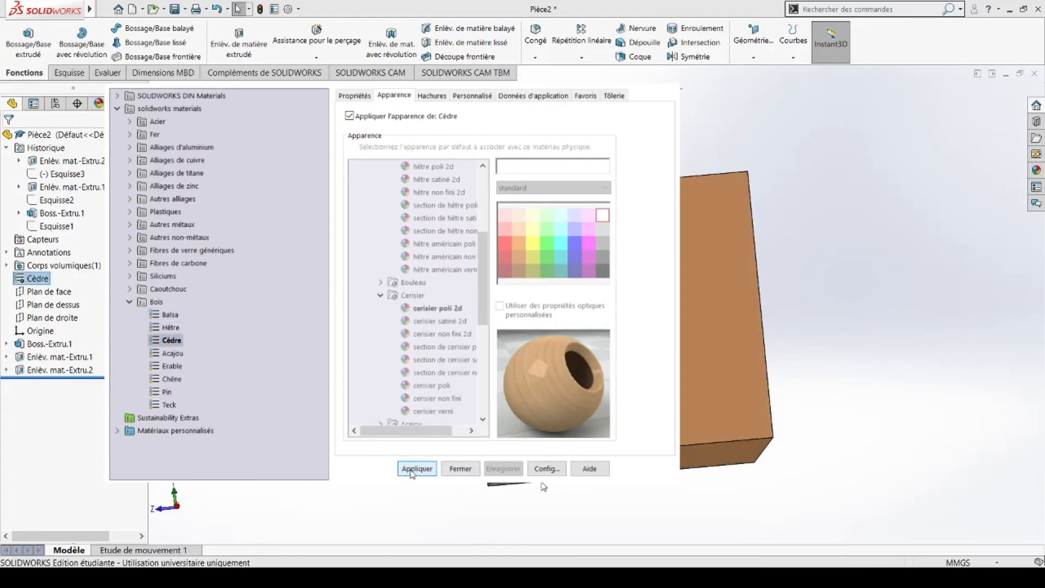
click(460, 469)
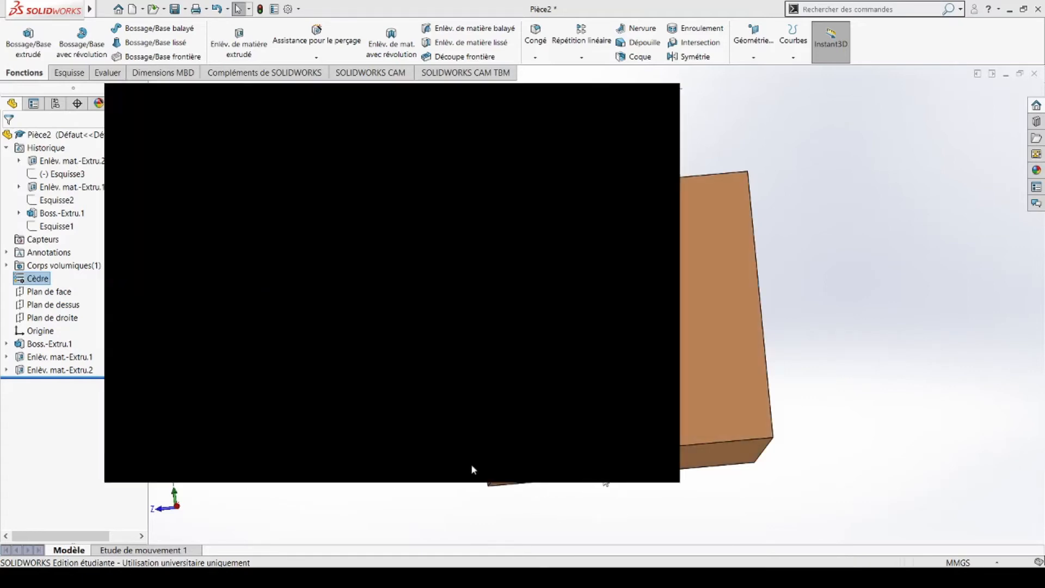
middle_drag(559, 384, 603, 356)
click(602, 355)
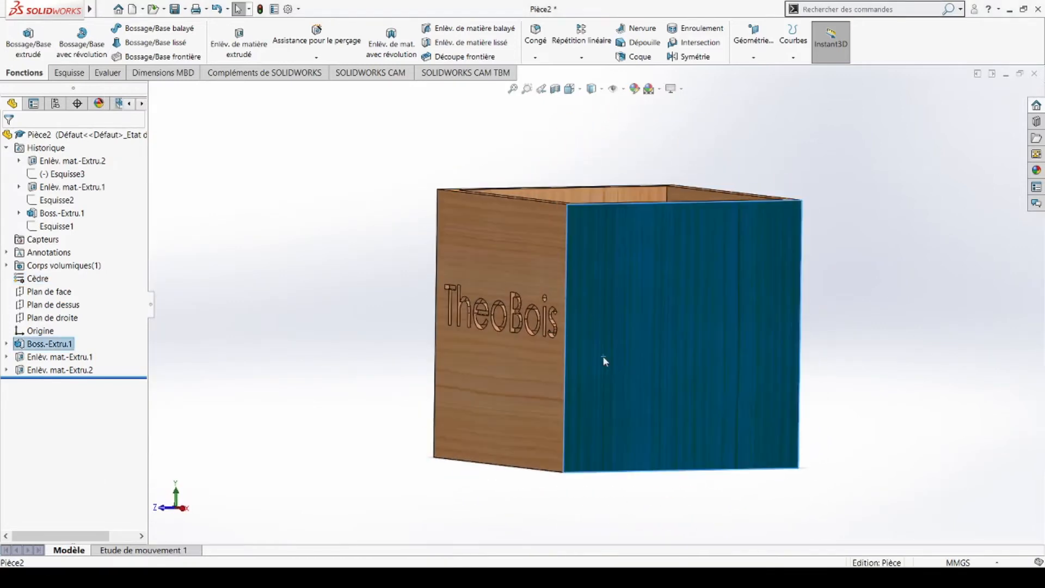
Step: Inspect the cedar box by selecting its front and engraved TheoBois faces
click(397, 267)
click(613, 324)
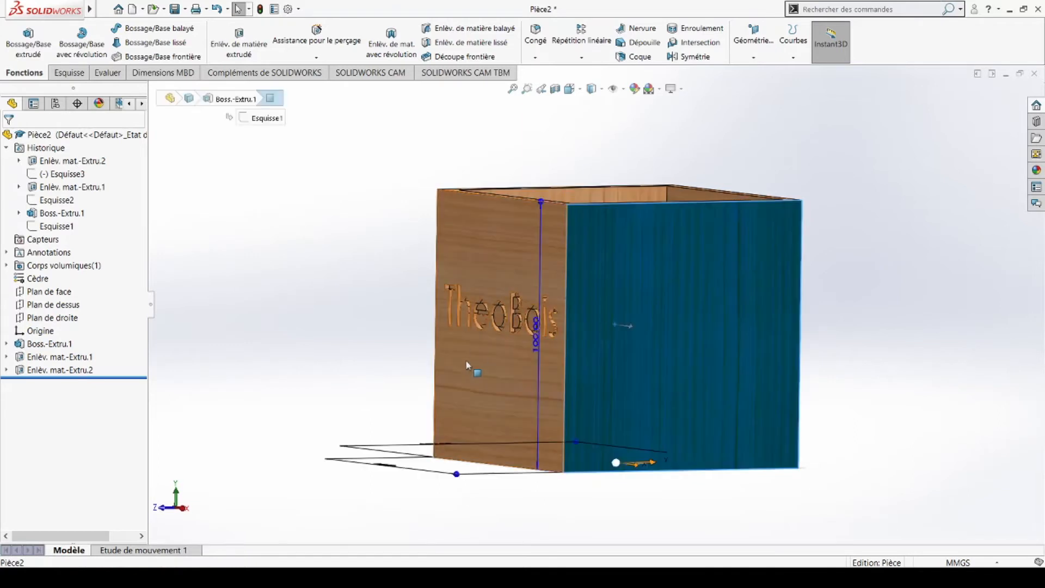
click(373, 243)
click(509, 274)
click(307, 277)
middle_drag(524, 289, 514, 142)
click(537, 192)
Step: Check the box's open top and right side, then create a new document
middle_drag(681, 283, 724, 346)
click(443, 290)
middle_drag(632, 290, 546, 296)
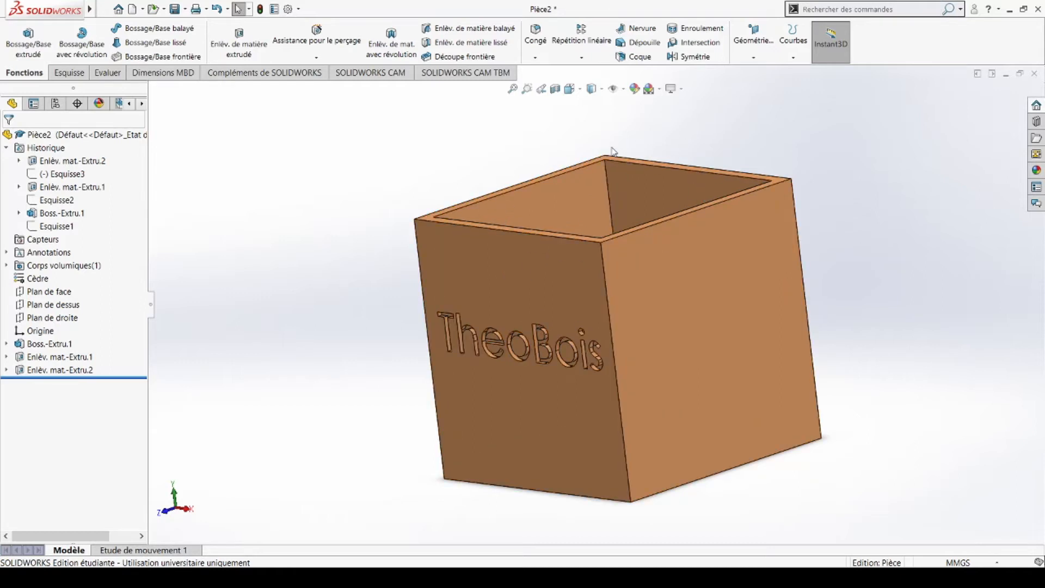
click(130, 14)
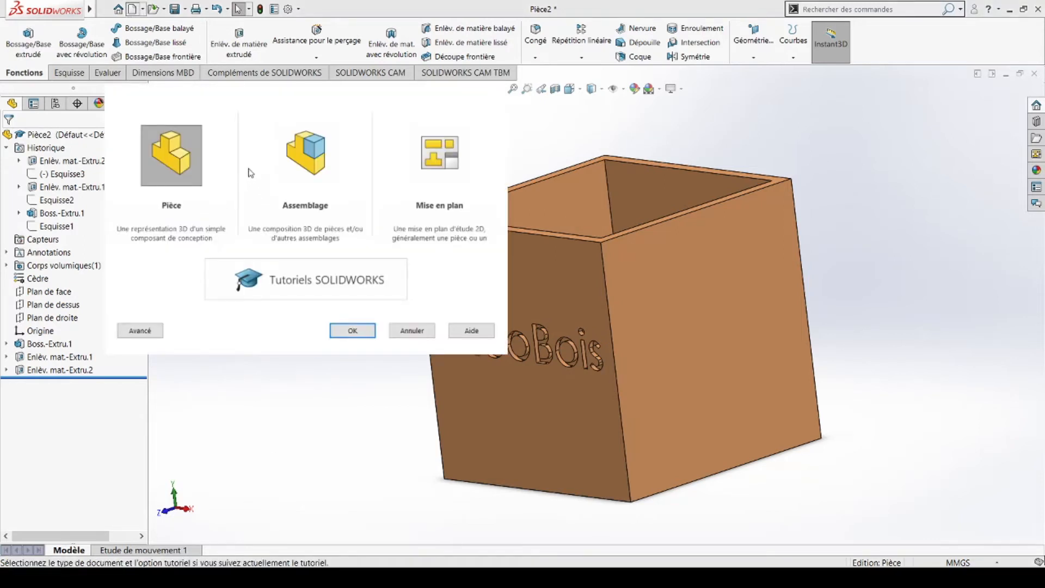
Step: Create a new part and draw a corner rectangle in a sketch on Plan de face
click(348, 331)
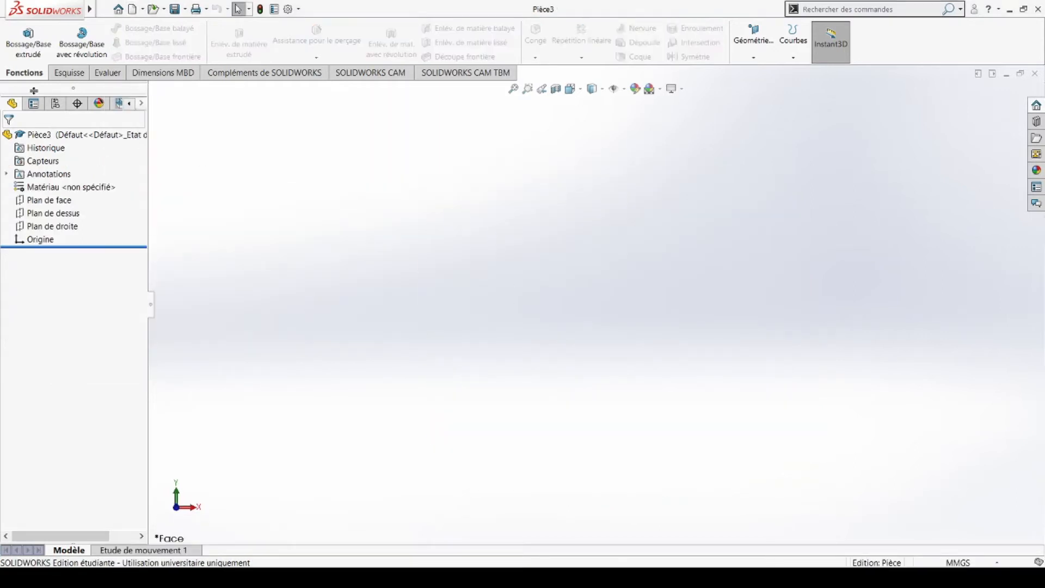
click(67, 73)
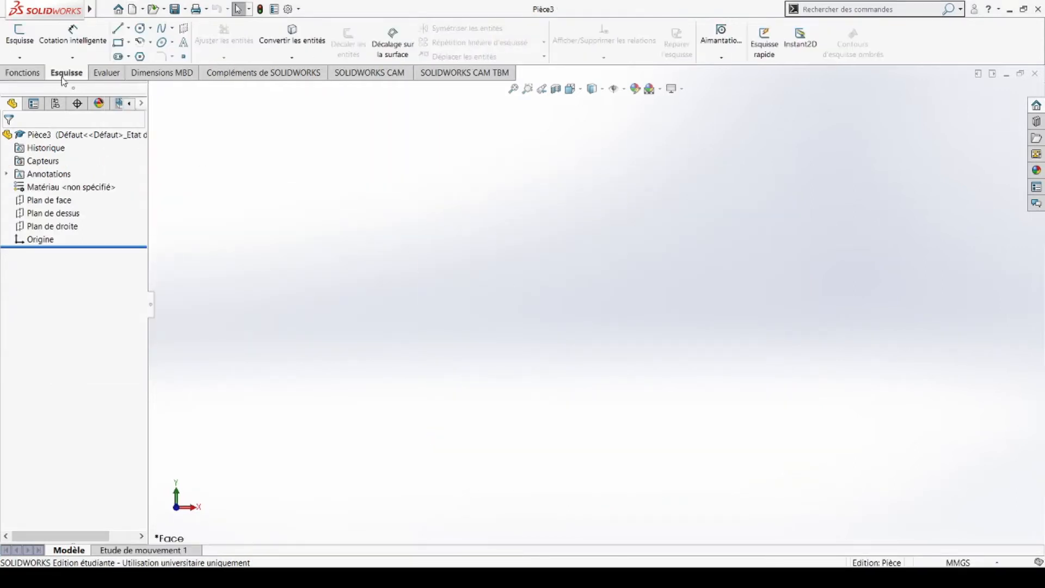
click(18, 38)
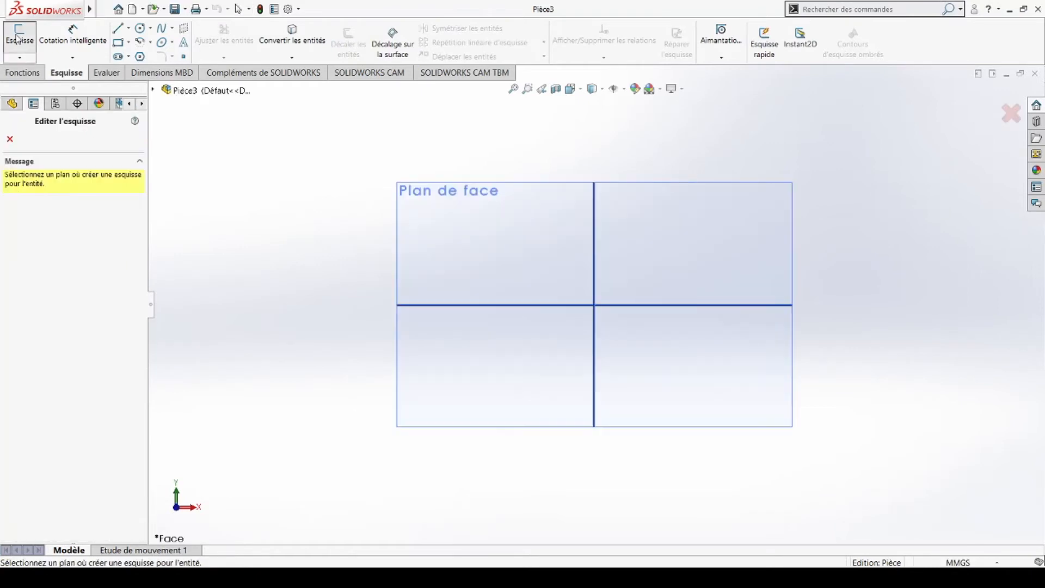
click(551, 263)
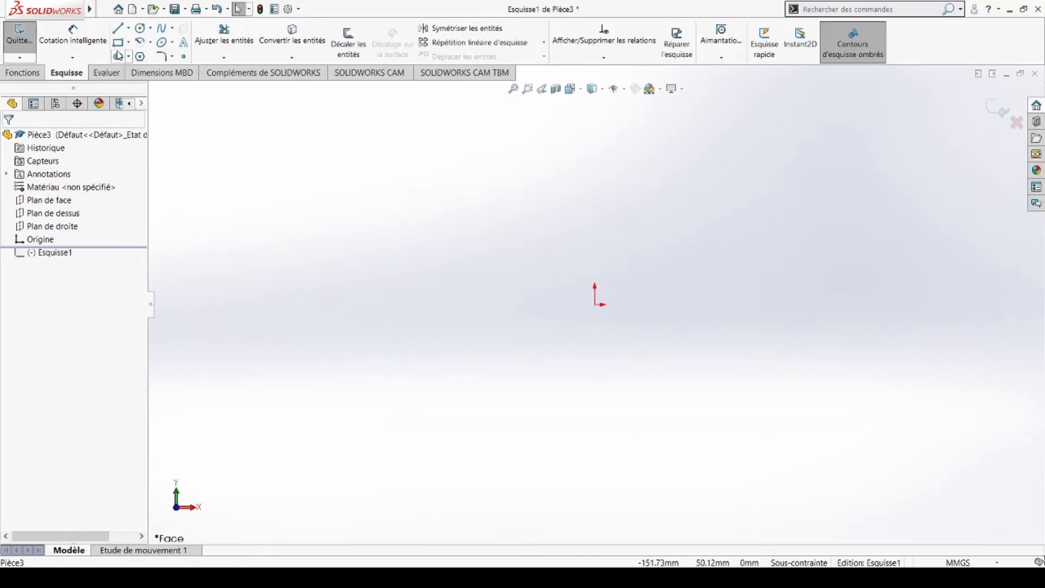
click(118, 42)
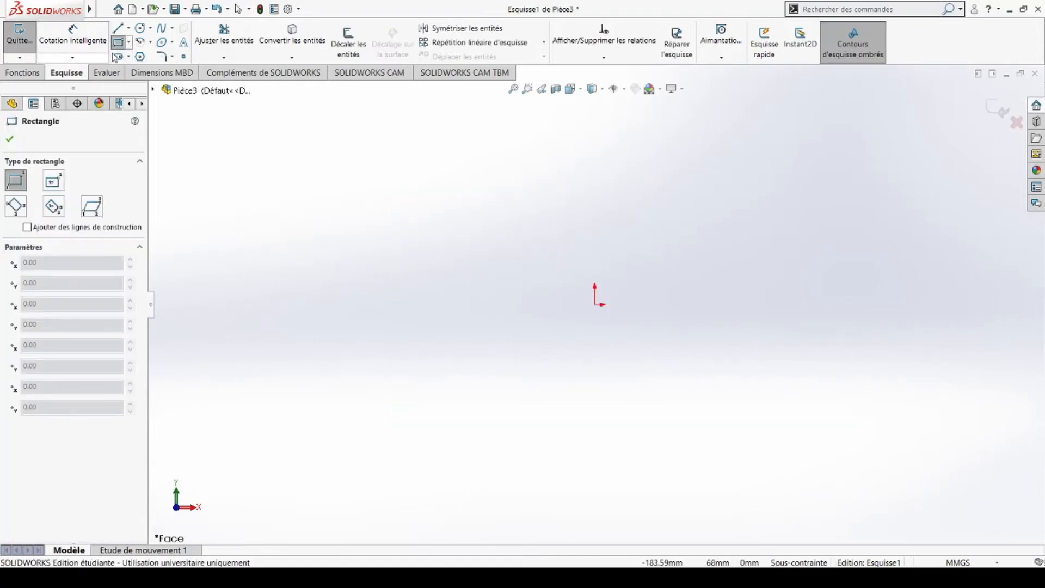
mouse_move(387, 366)
mouse_down()
mouse_move(713, 294)
mouse_move(802, 169)
mouse_up()
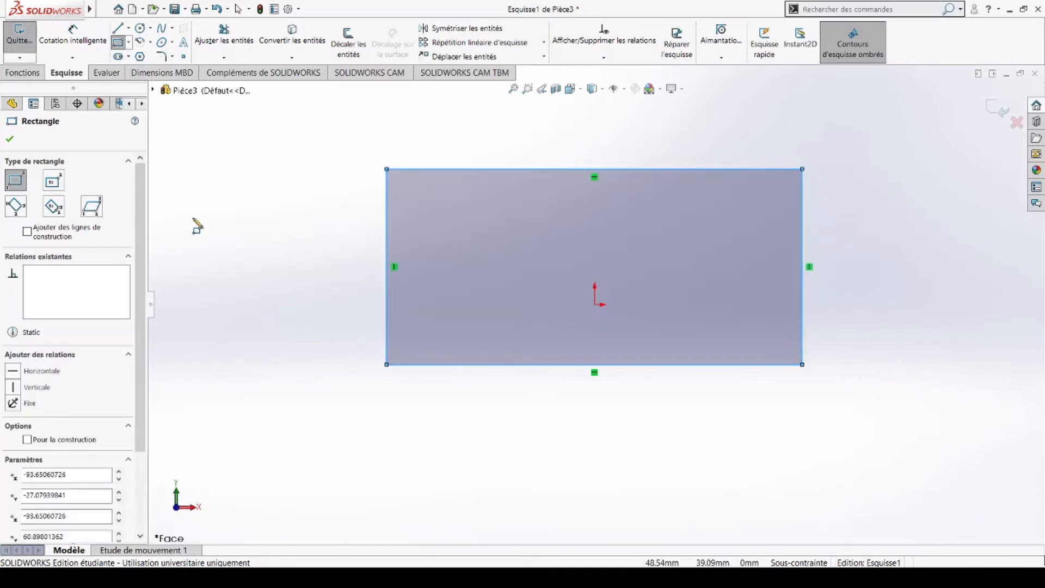
Step: Dimension the rectangle's left side, showing 87.98
click(69, 46)
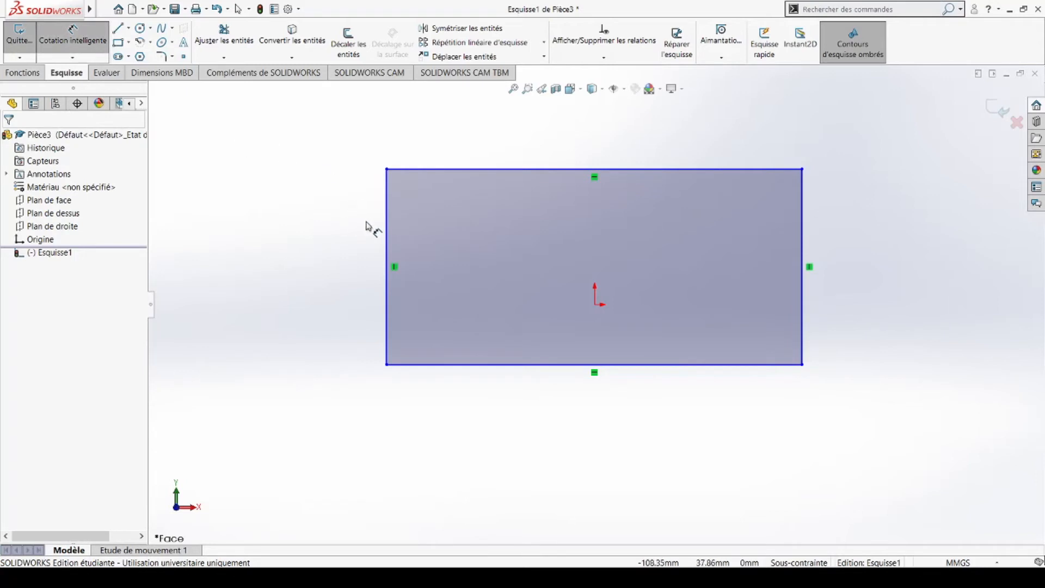
click(386, 228)
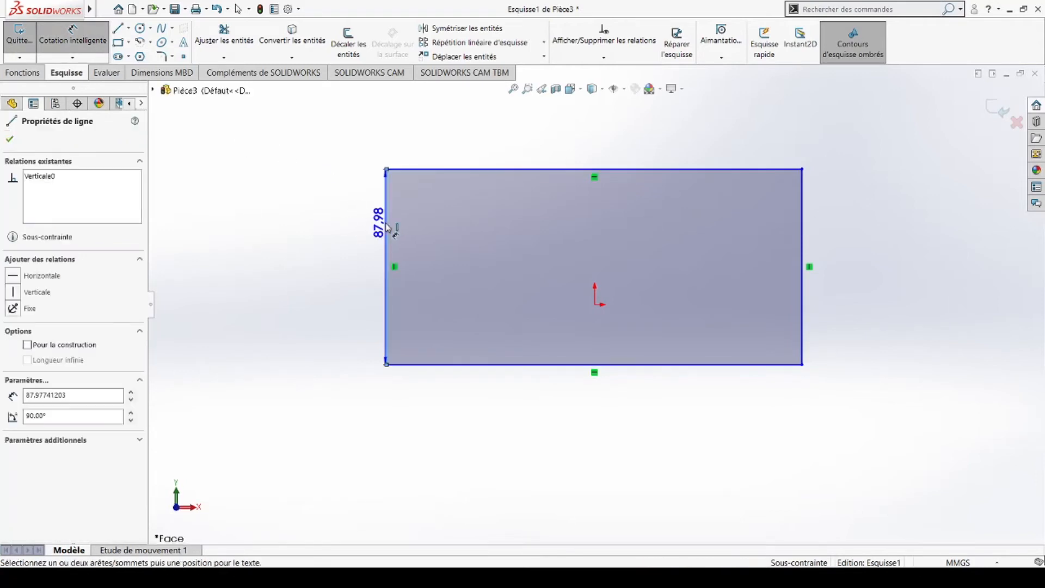
click(305, 234)
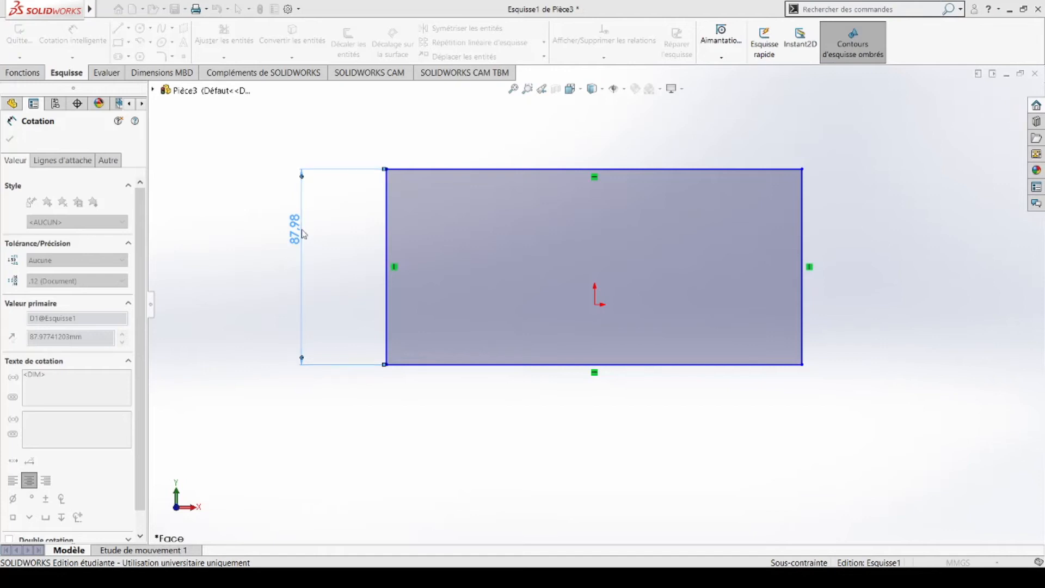
Step: Set the rectangle's height and width dimensions both to 110
text(110)
key(Return)
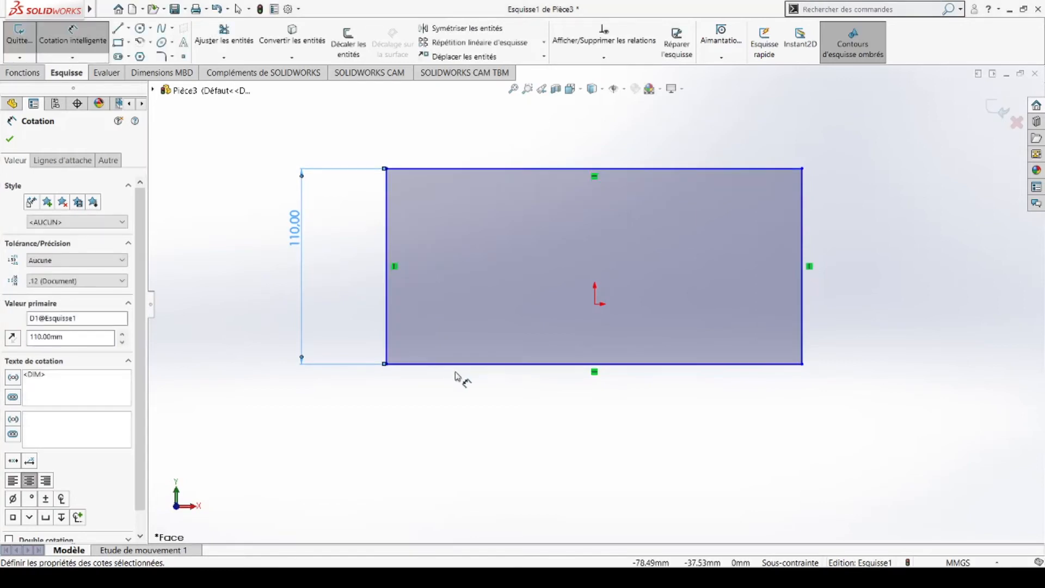
click(460, 370)
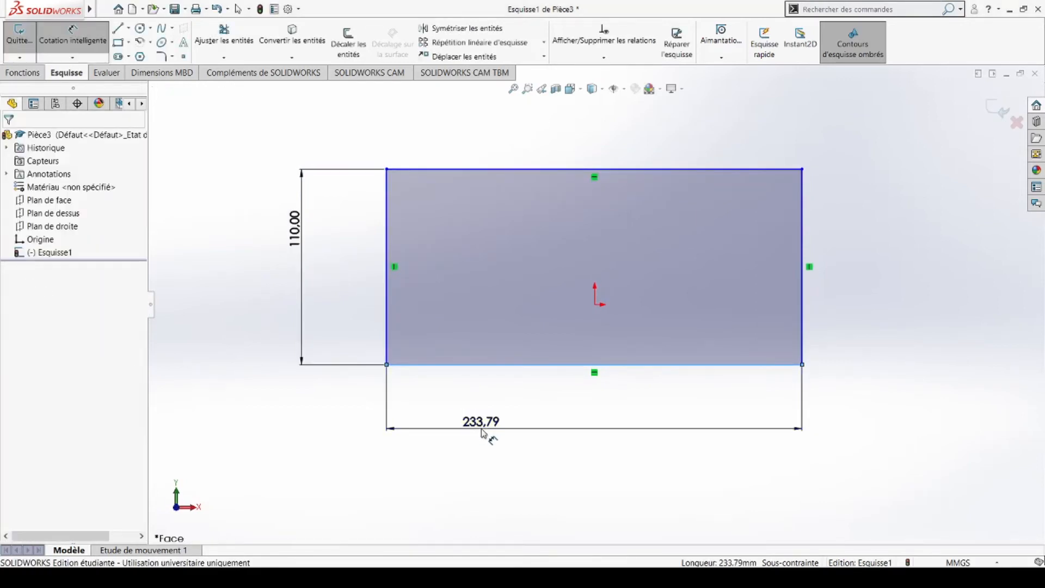
click(482, 433)
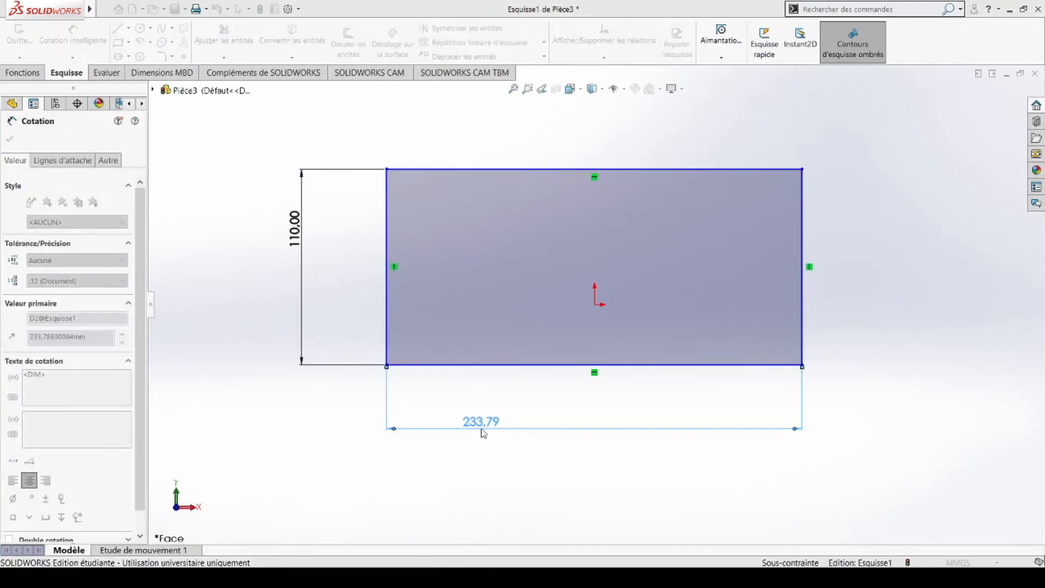
text(110)
key(Return)
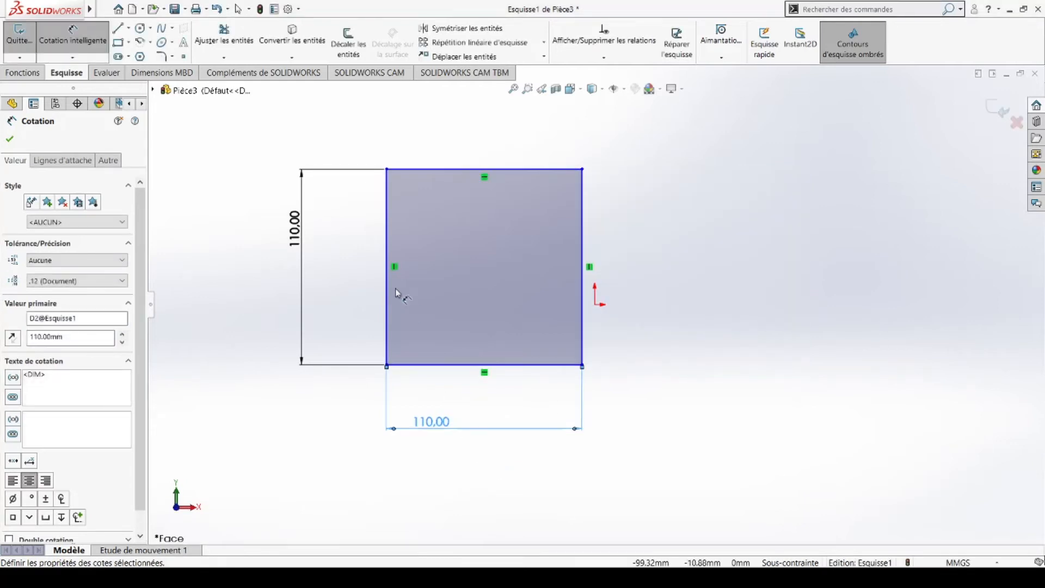
click(9, 139)
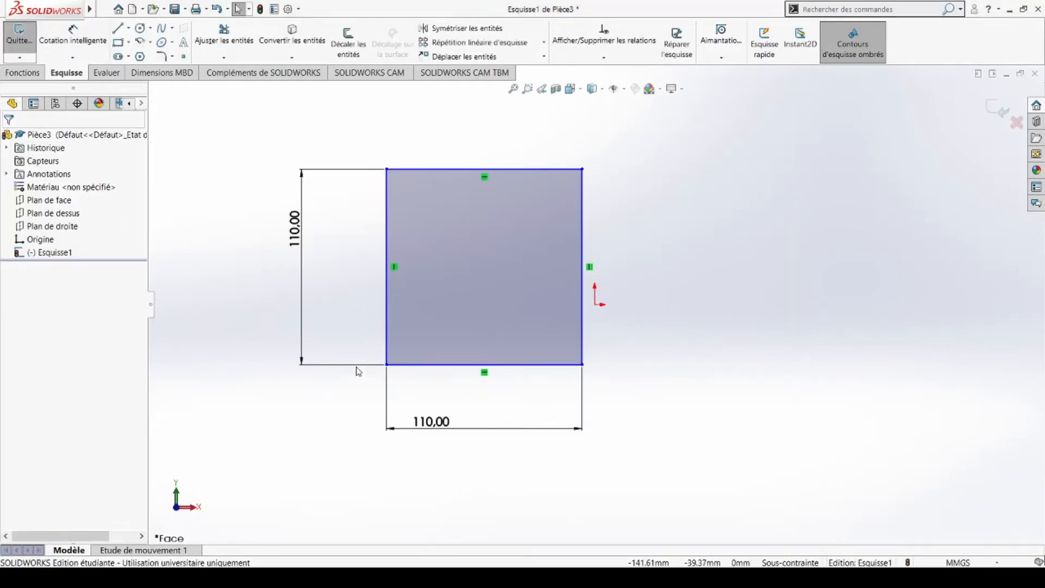
Step: Drag the square's bottom-left corner onto the origin to fully define the sketch
scroll(403, 365, down, 3)
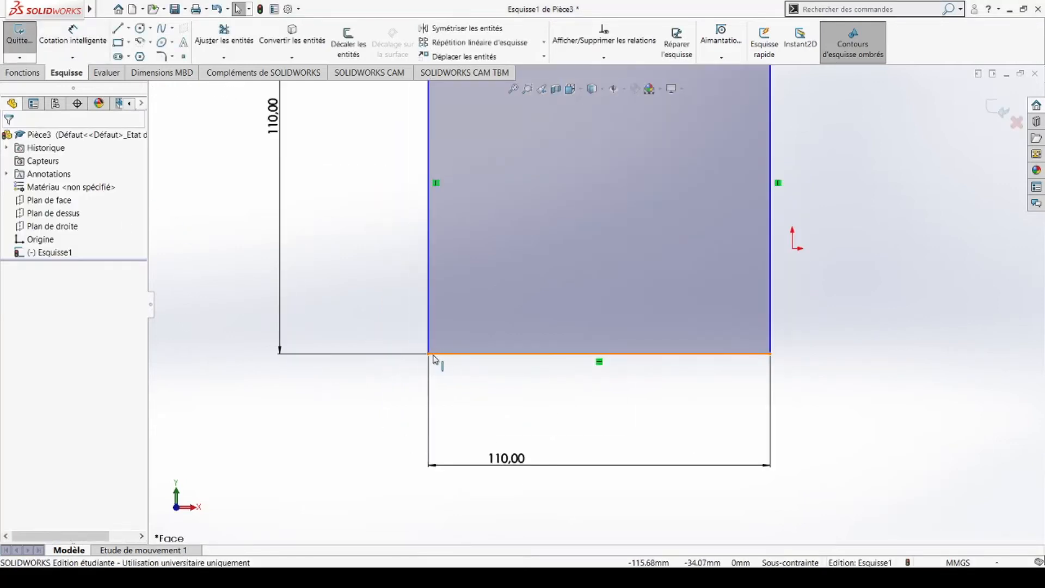
mouse_move(432, 356)
mouse_down()
mouse_move(751, 280)
mouse_move(768, 255)
mouse_move(792, 249)
mouse_up()
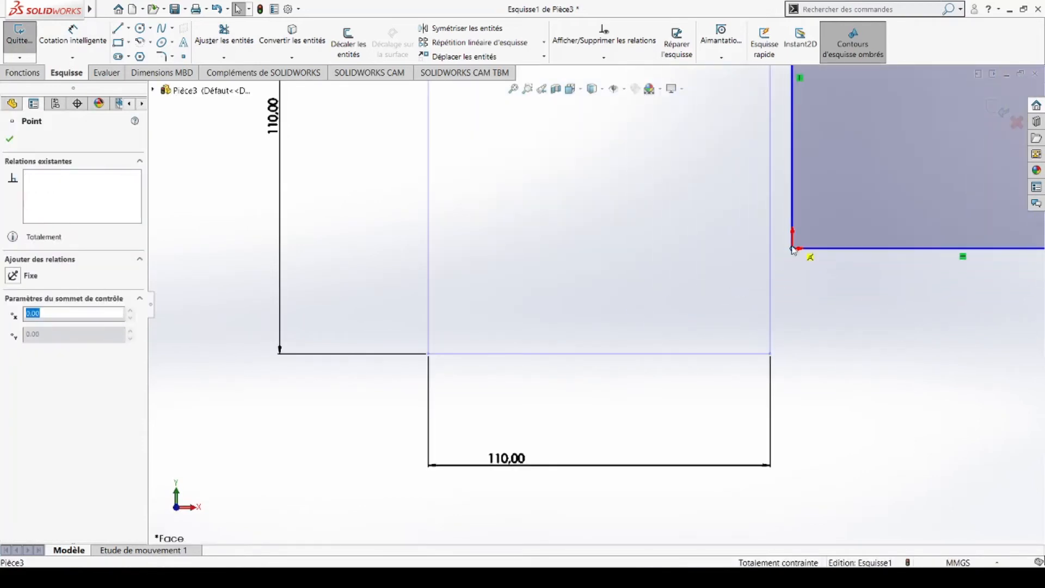
click(783, 283)
scroll(809, 235, down, 7)
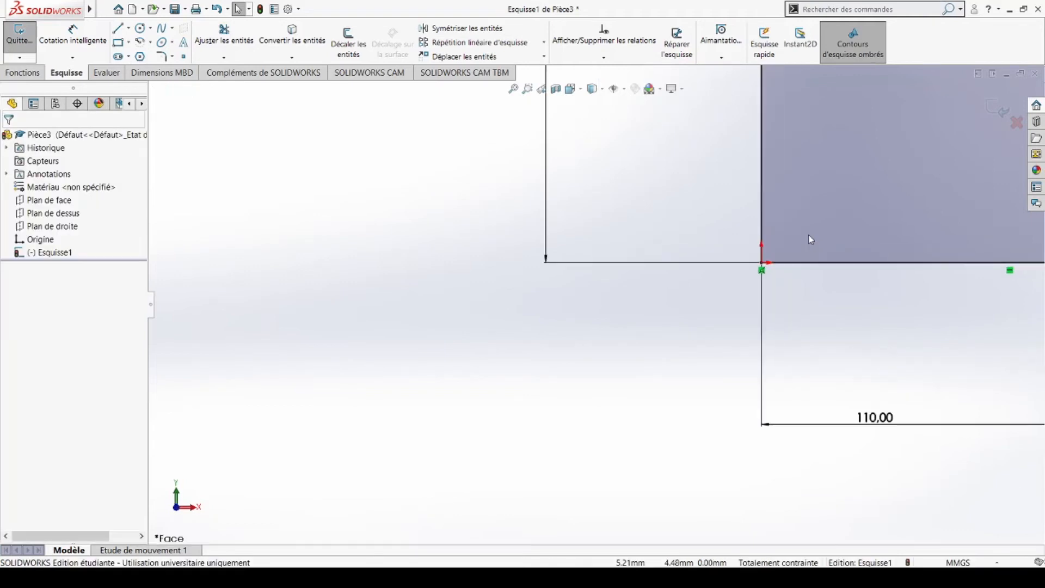
scroll(700, 288, up, 1)
scroll(702, 286, up, 12)
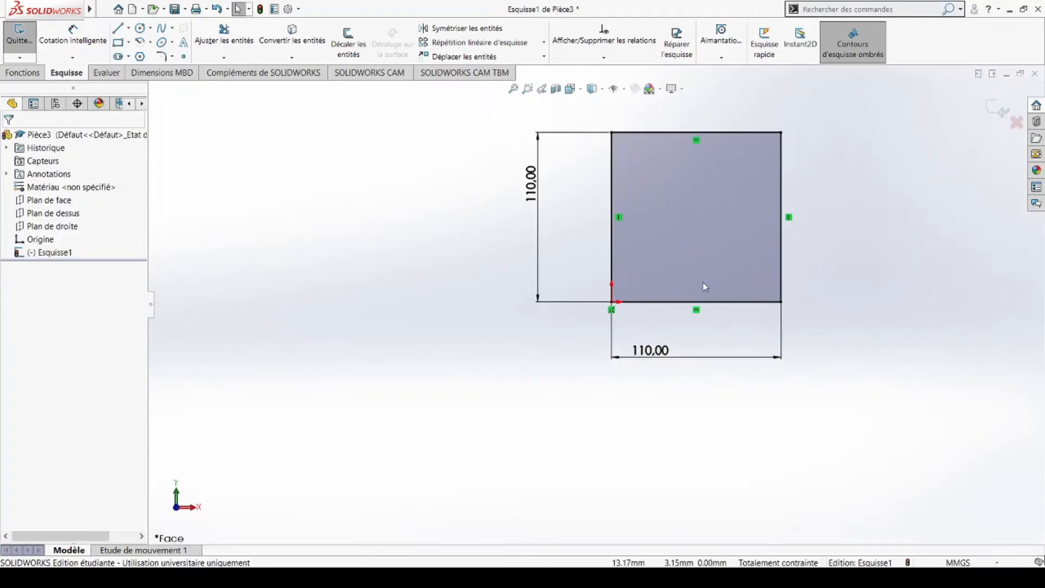
scroll(681, 185, down, 4)
scroll(687, 250, up, 2)
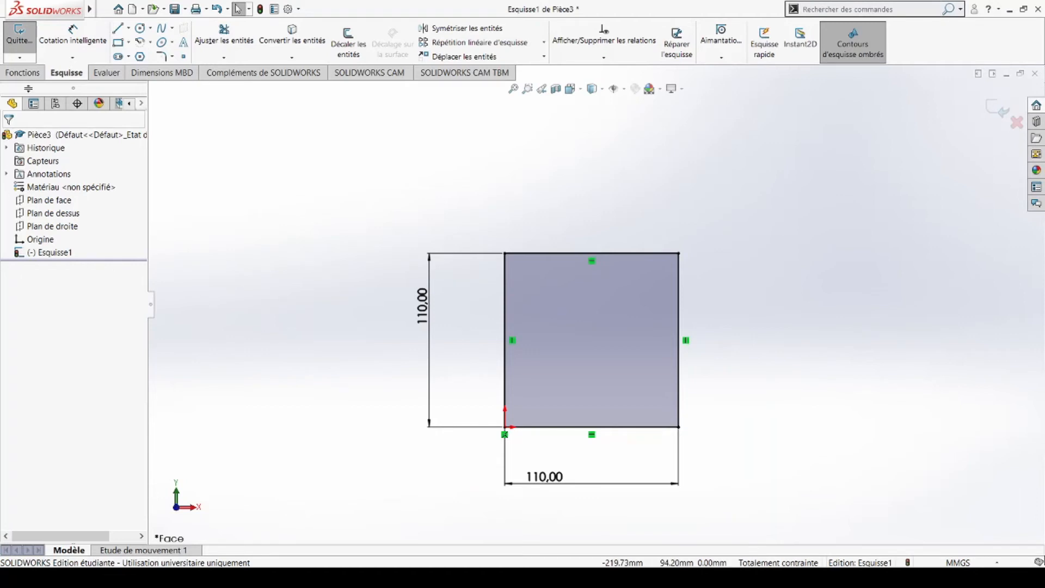
click(22, 73)
Step: Extrude the 110 mm square 5 mm into the Boss.-Extru.1 plate and view it
click(29, 36)
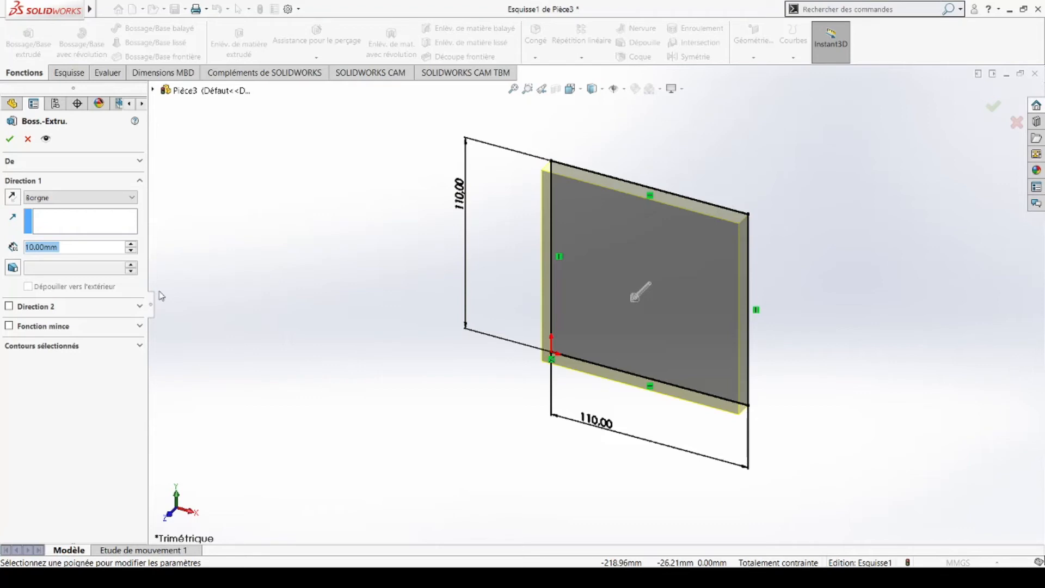
text(5)
key(Return)
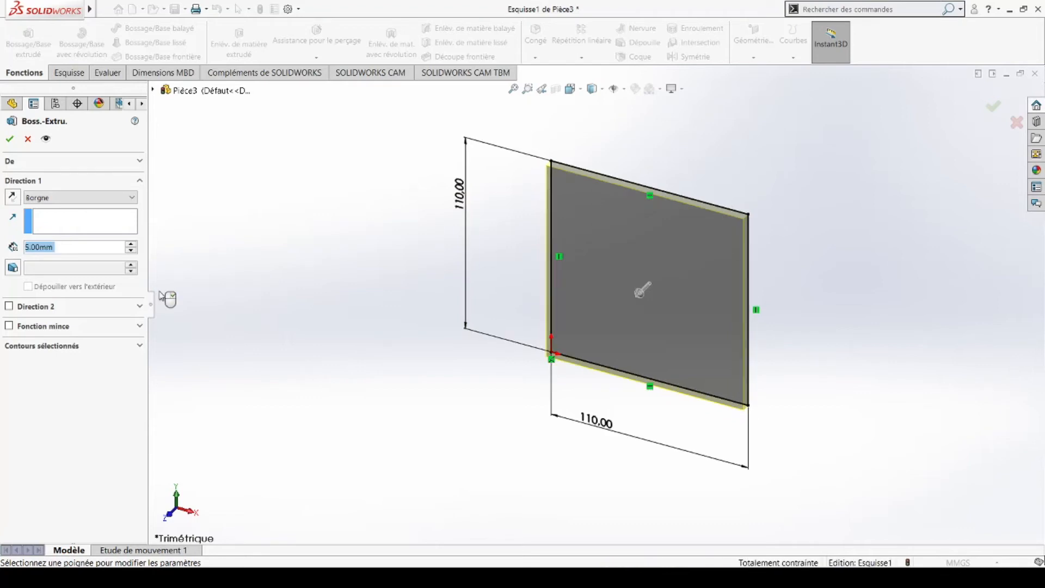
middle_drag(626, 305, 671, 347)
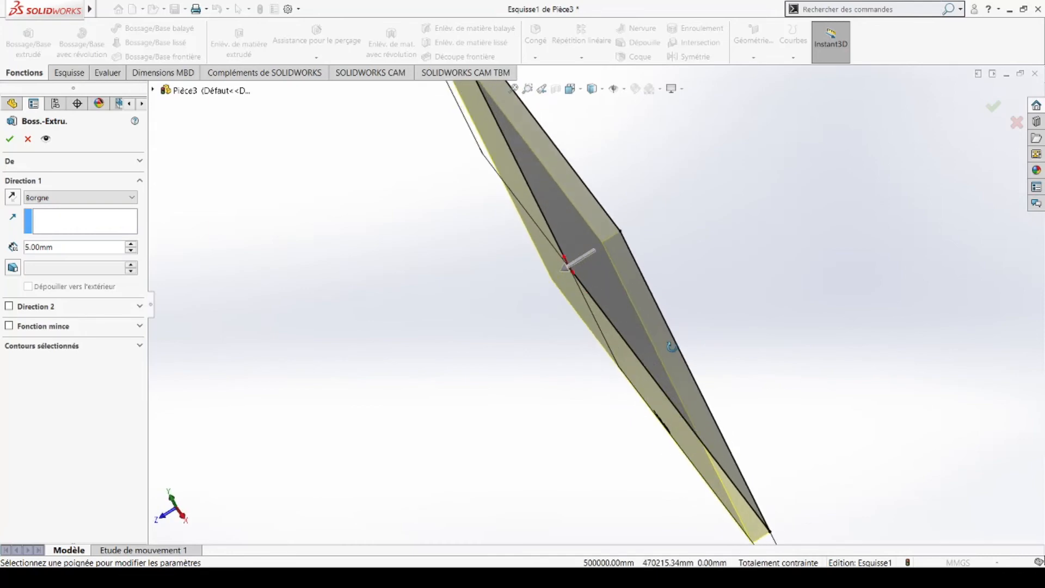
click(9, 139)
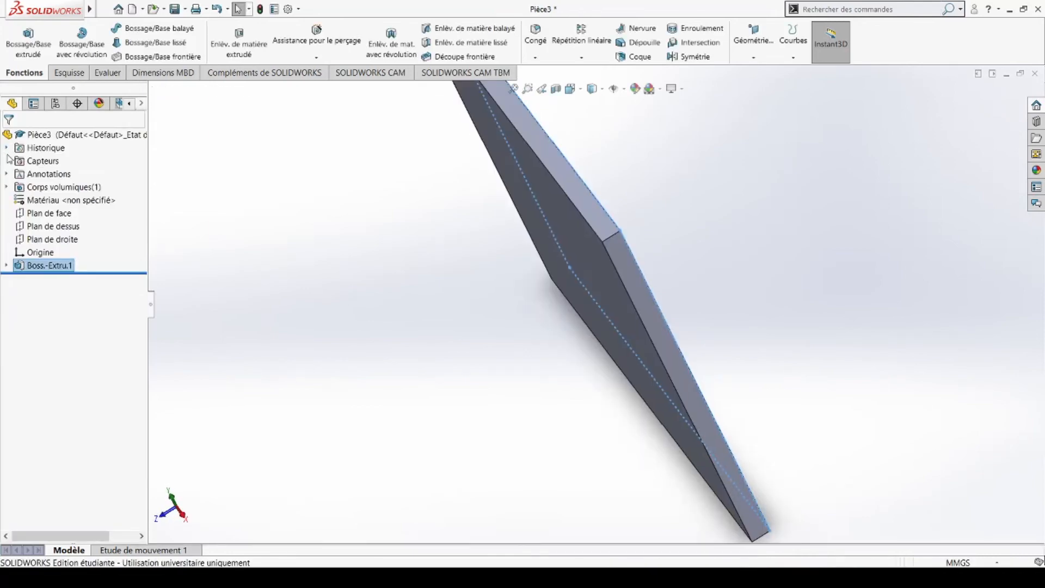
middle_drag(622, 252, 478, 262)
click(270, 272)
middle_drag(581, 296, 614, 238)
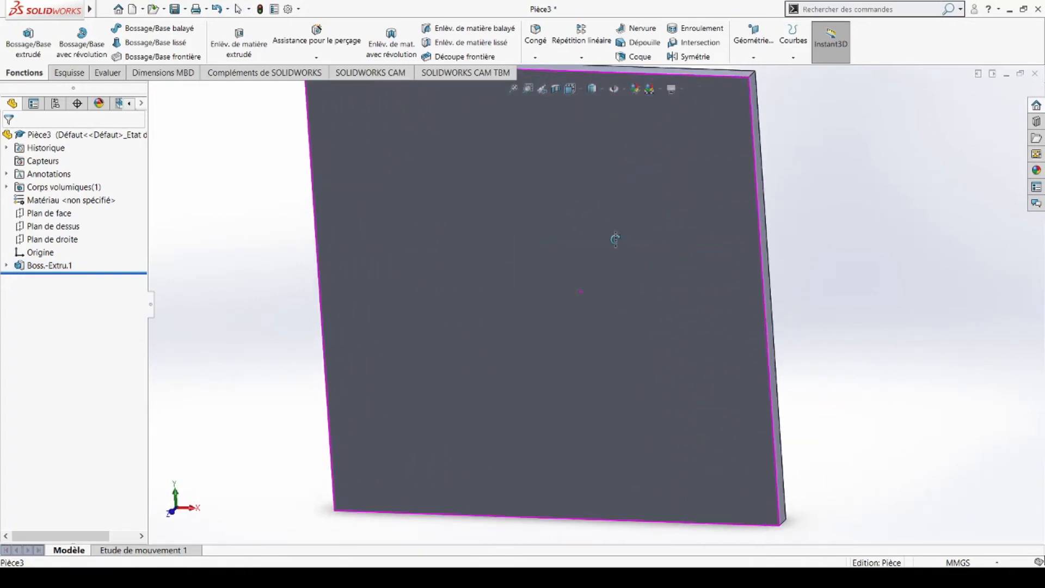
Step: Turn the plate to a front view and start a new sketch on its front face
click(581, 91)
click(585, 139)
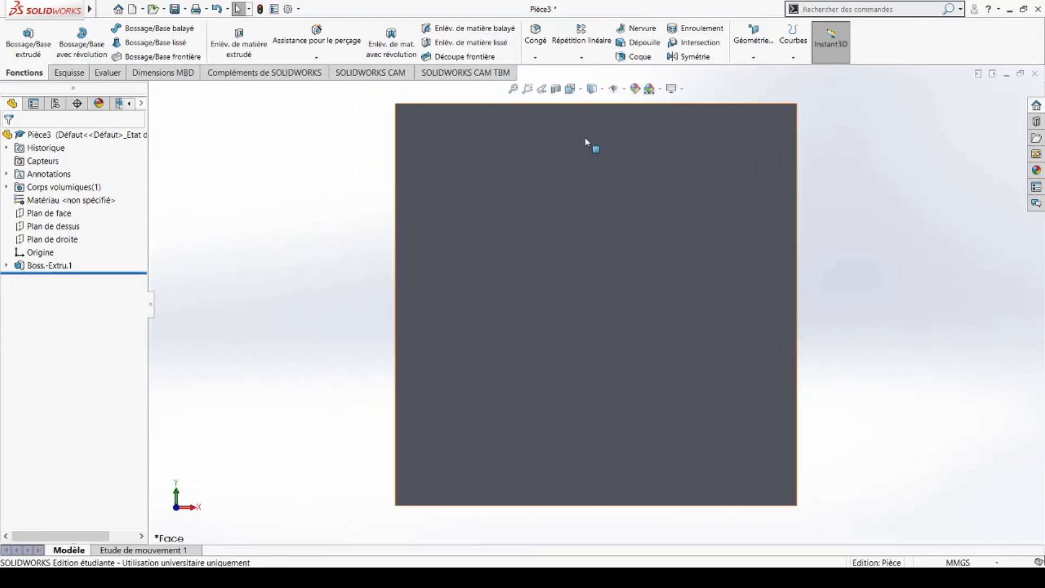
click(70, 73)
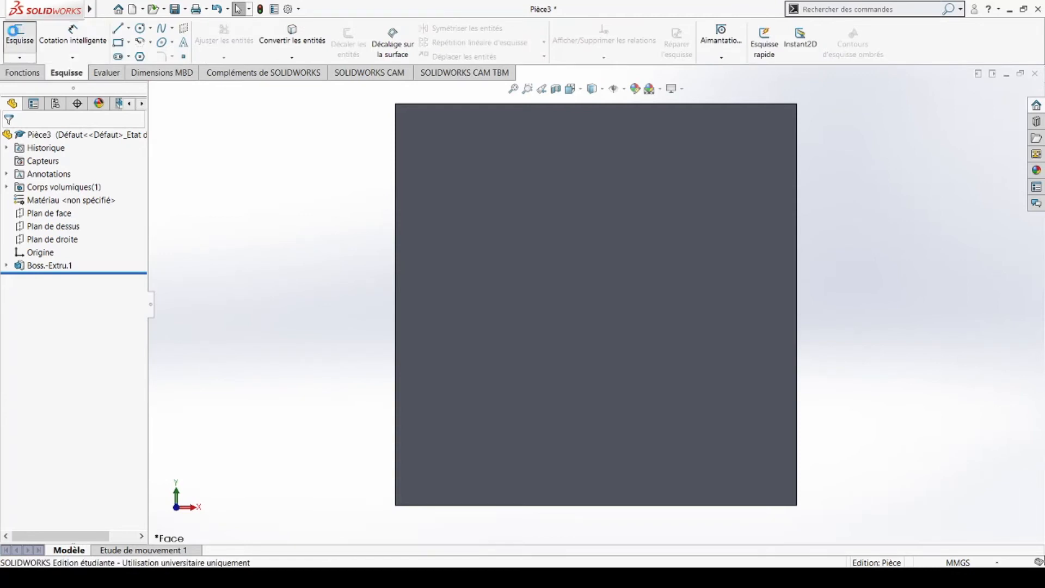
click(19, 34)
click(511, 214)
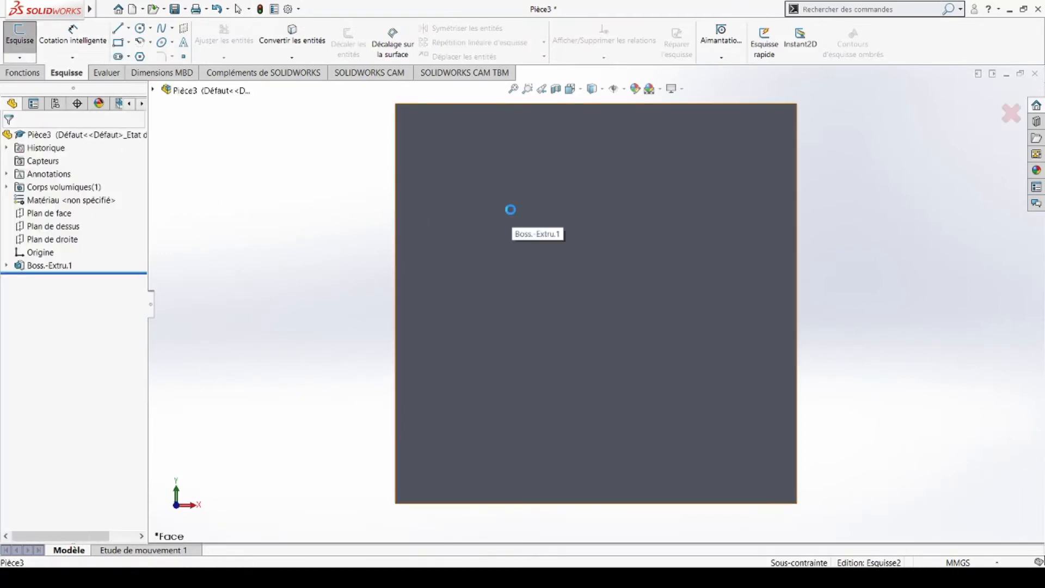
Step: Draw an inset corner rectangle on the square face and start dimensioning its lower-left corner to the bottom edge
click(117, 43)
mouse_move(435, 474)
mouse_down()
mouse_move(690, 233)
mouse_move(730, 154)
mouse_move(754, 144)
mouse_up()
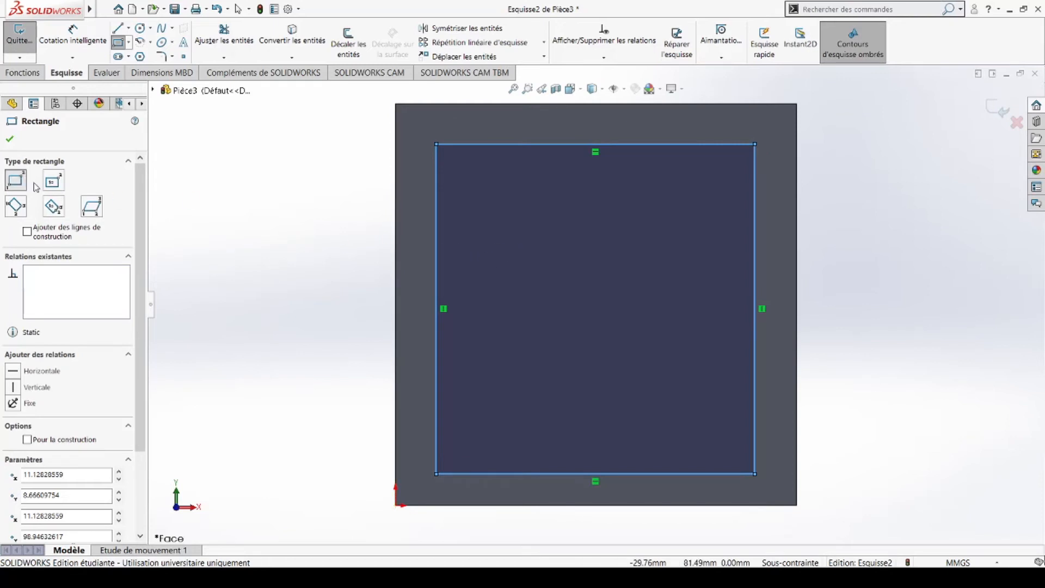
click(87, 38)
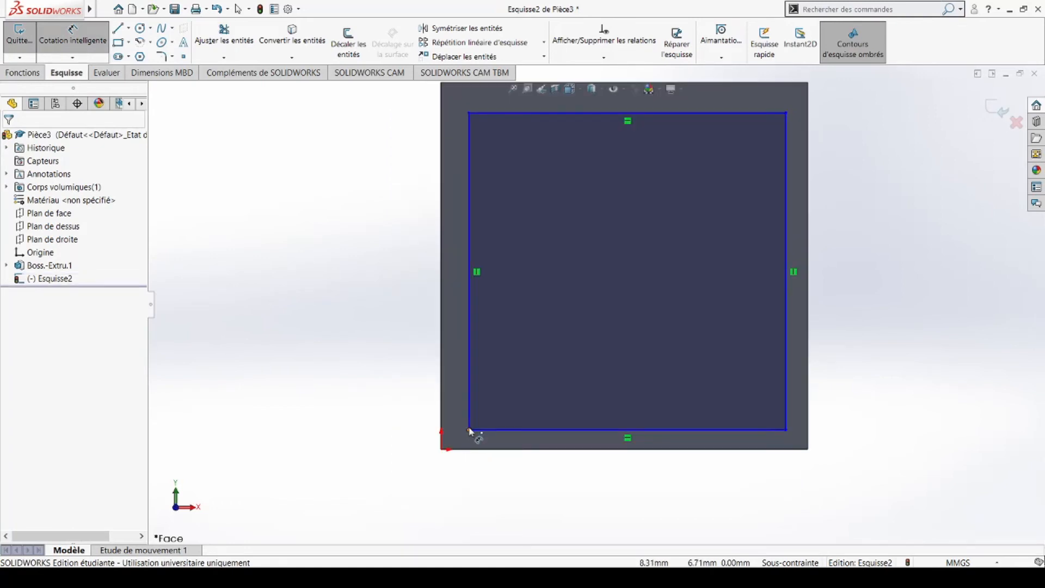
click(510, 449)
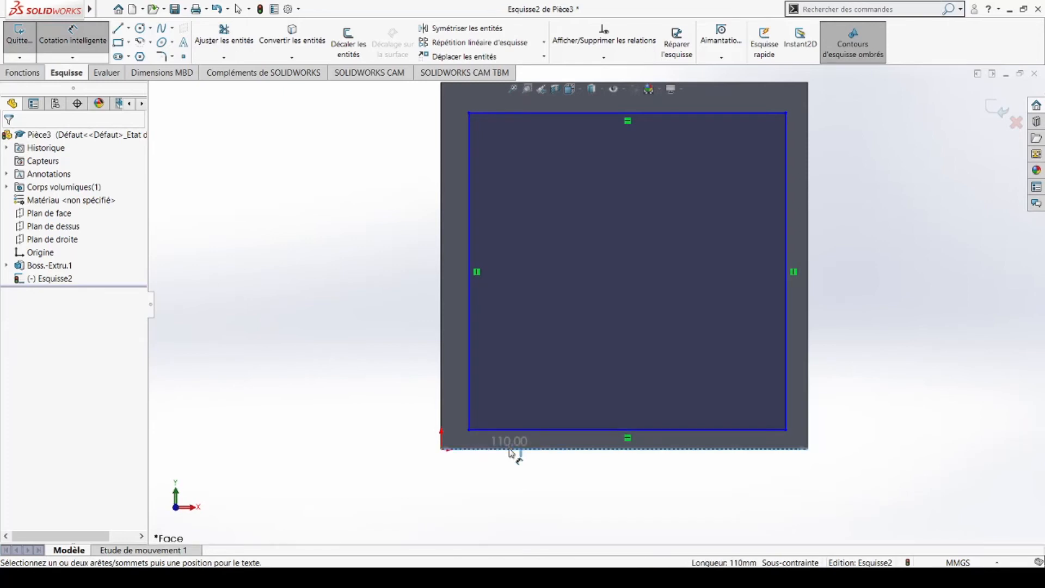
click(469, 430)
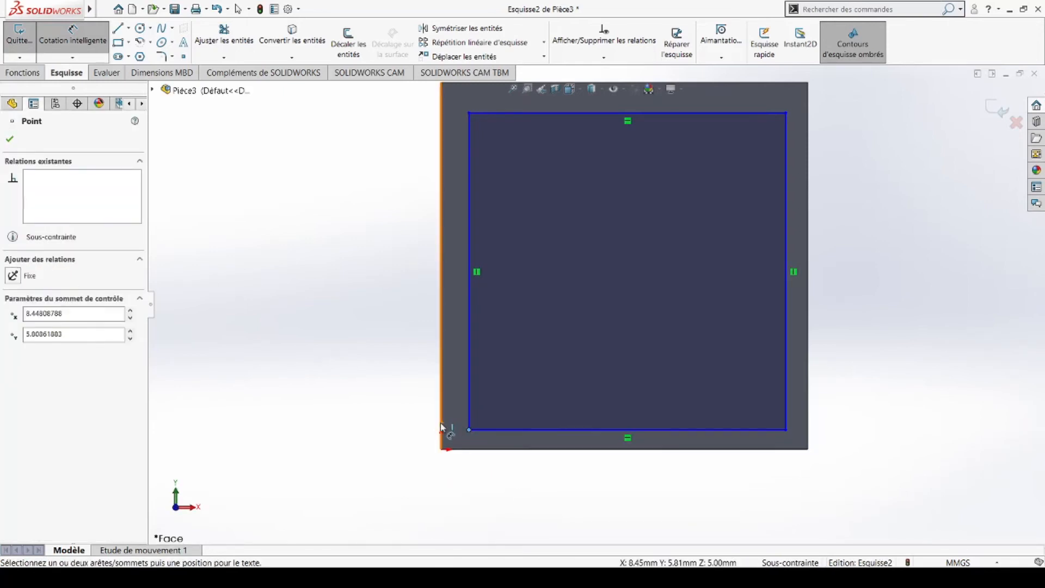
Step: Set the rectangle's left offset from the part edge to 15 mm
click(441, 429)
click(383, 423)
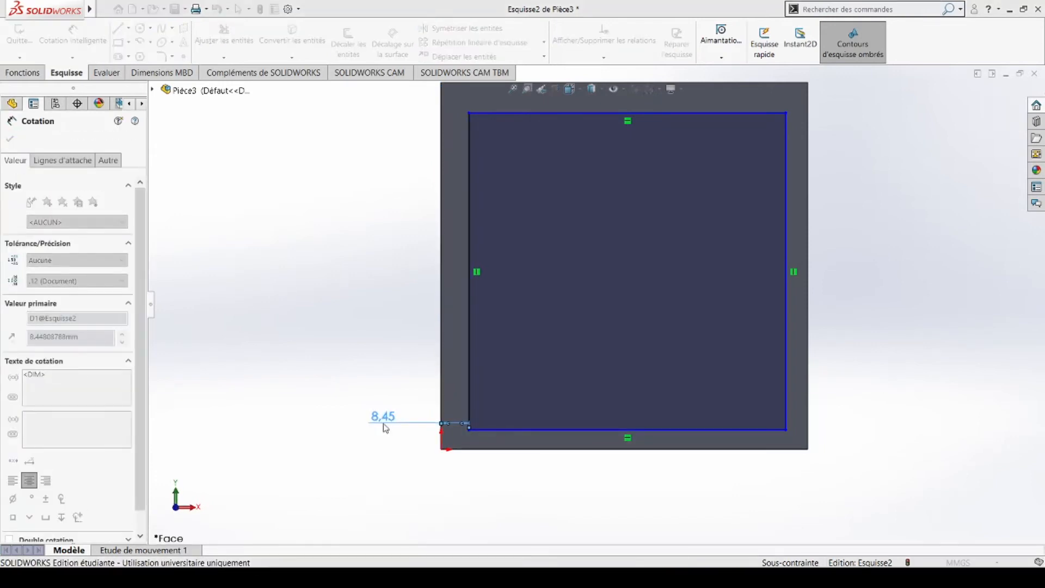
text(15)
key(Return)
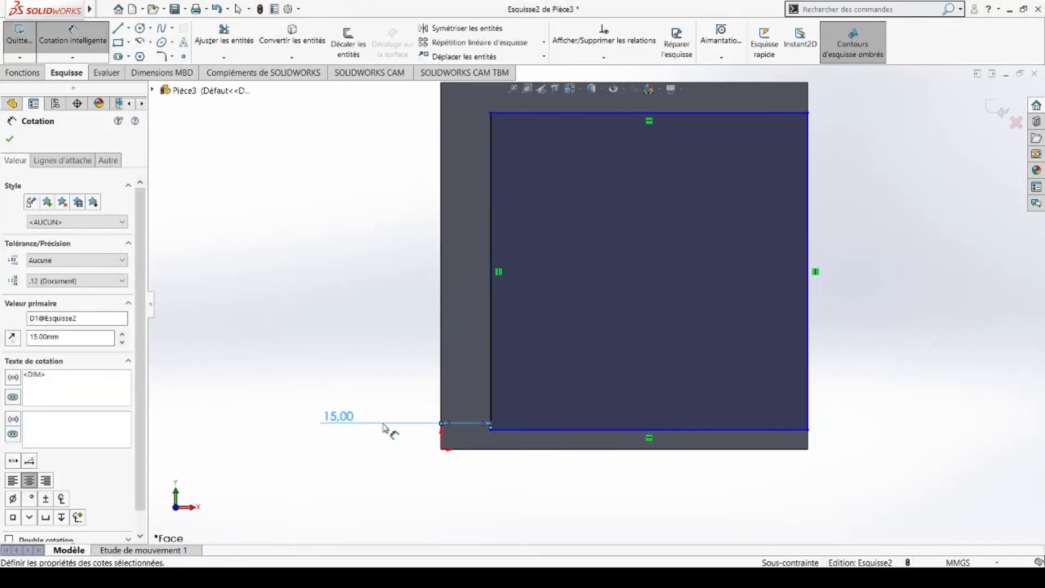
click(809, 429)
click(808, 439)
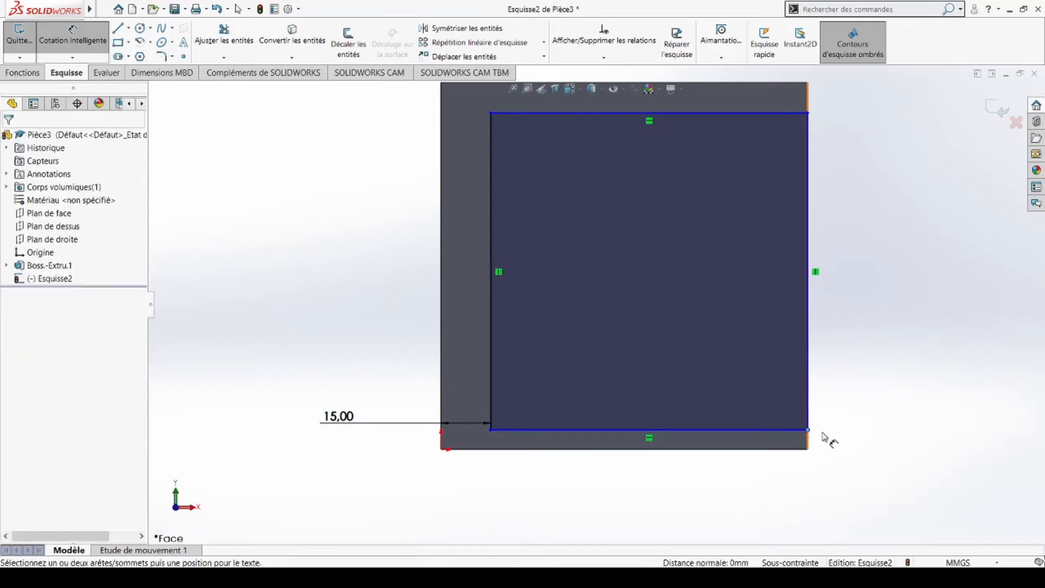
scroll(719, 394, down, 2)
scroll(757, 407, up, 4)
scroll(706, 181, down, 6)
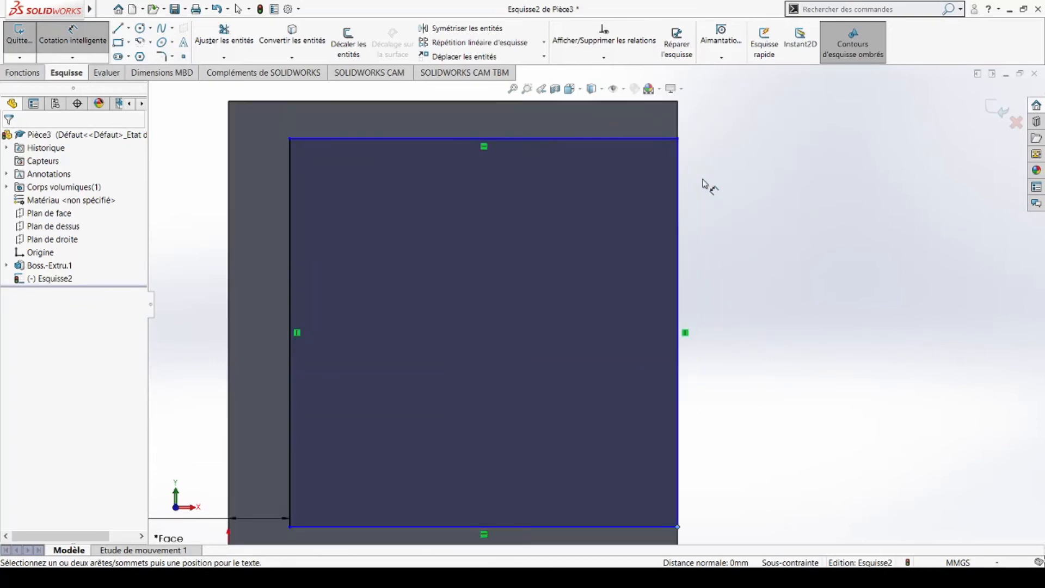
key(Escape)
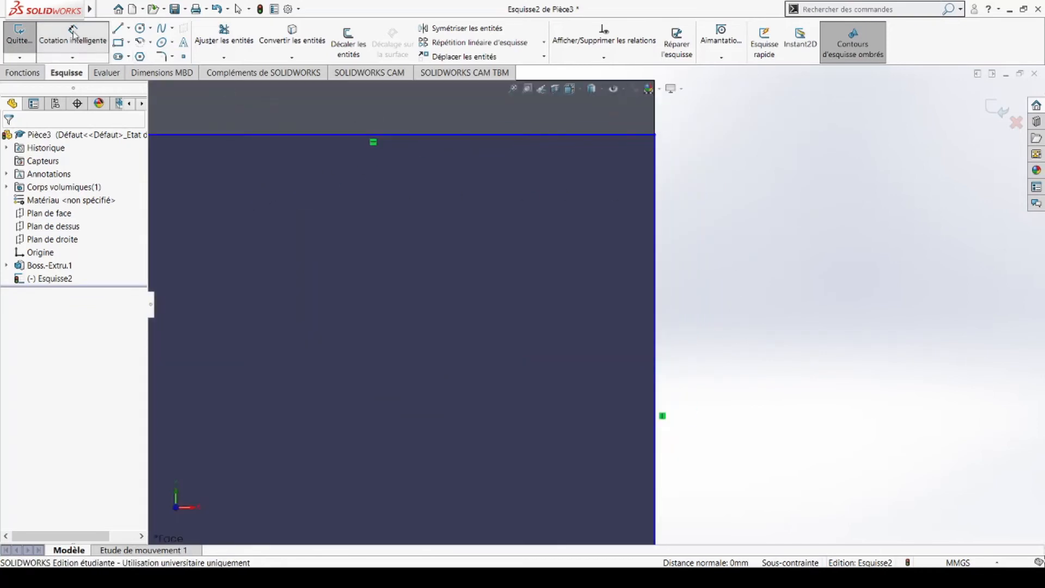
Step: Pull the top-right corner inward and dimension the right-side offset at 15.00 mm
drag(655, 135, 547, 137)
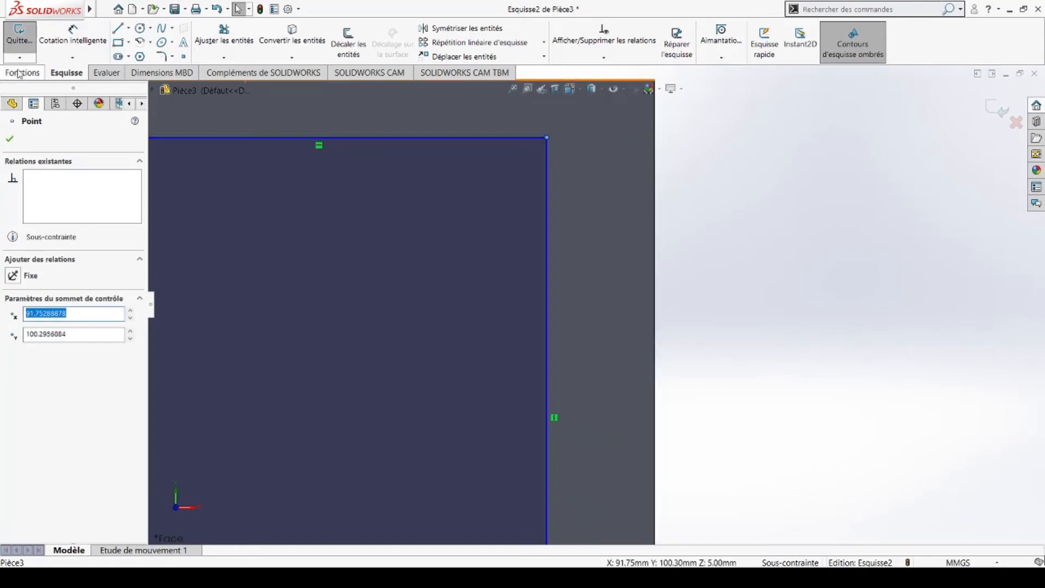
click(72, 34)
click(547, 138)
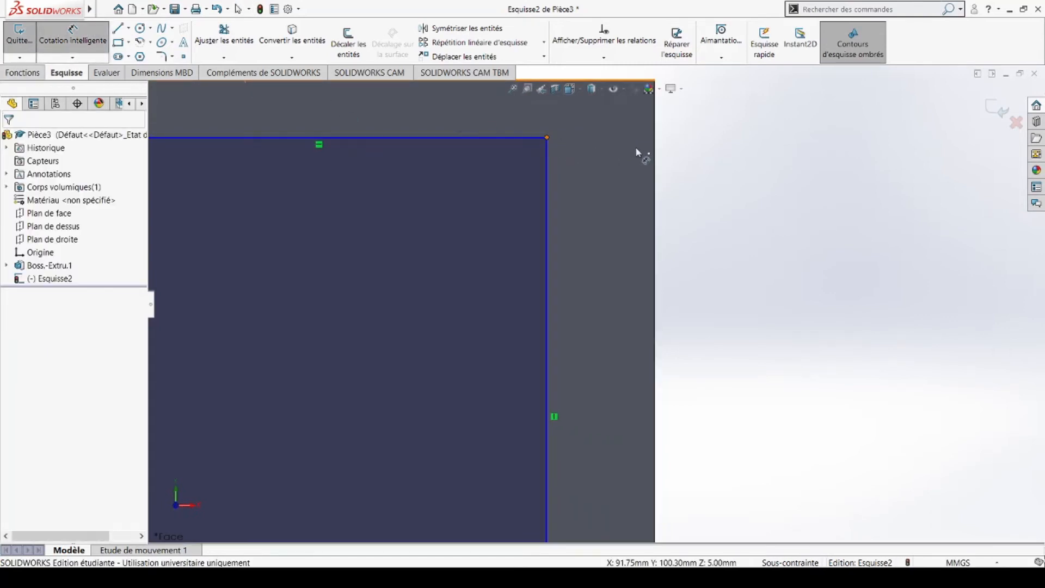
click(656, 155)
click(724, 133)
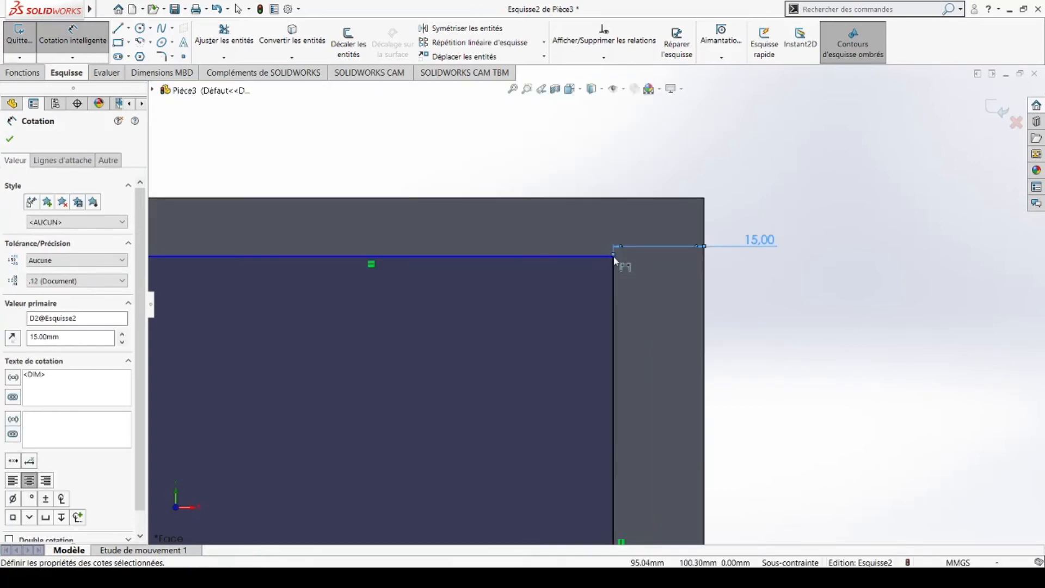
drag(613, 254, 610, 197)
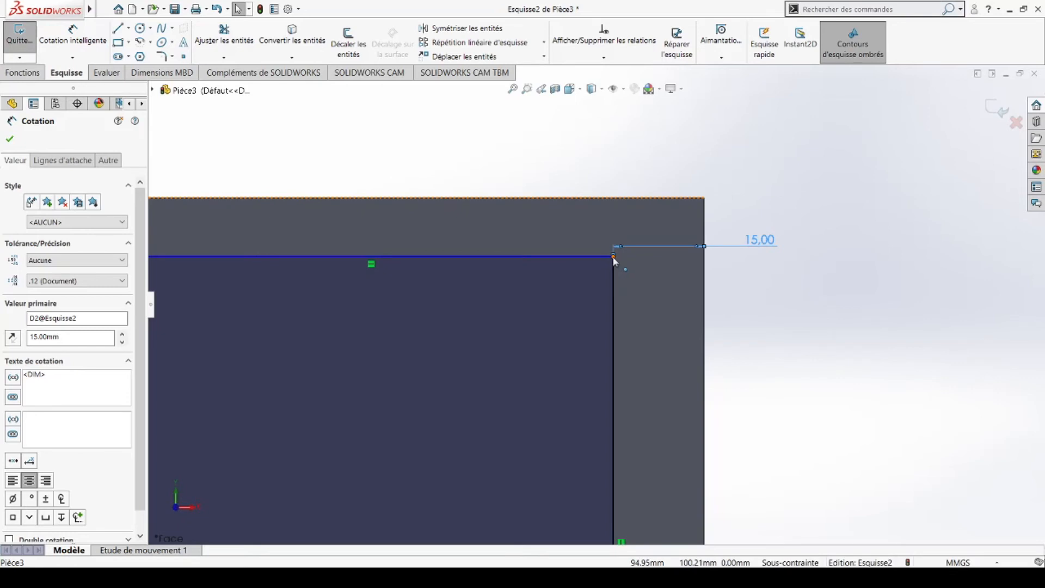
drag(608, 203, 612, 197)
click(612, 197)
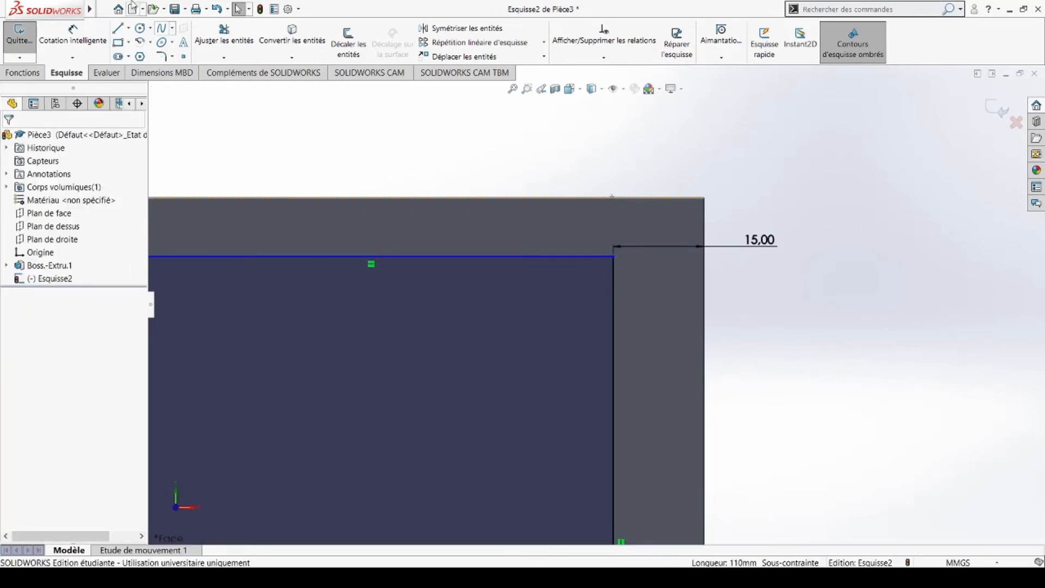
Step: Add the top and bottom 15 mm offsets and accept the fully defined sketch
click(60, 38)
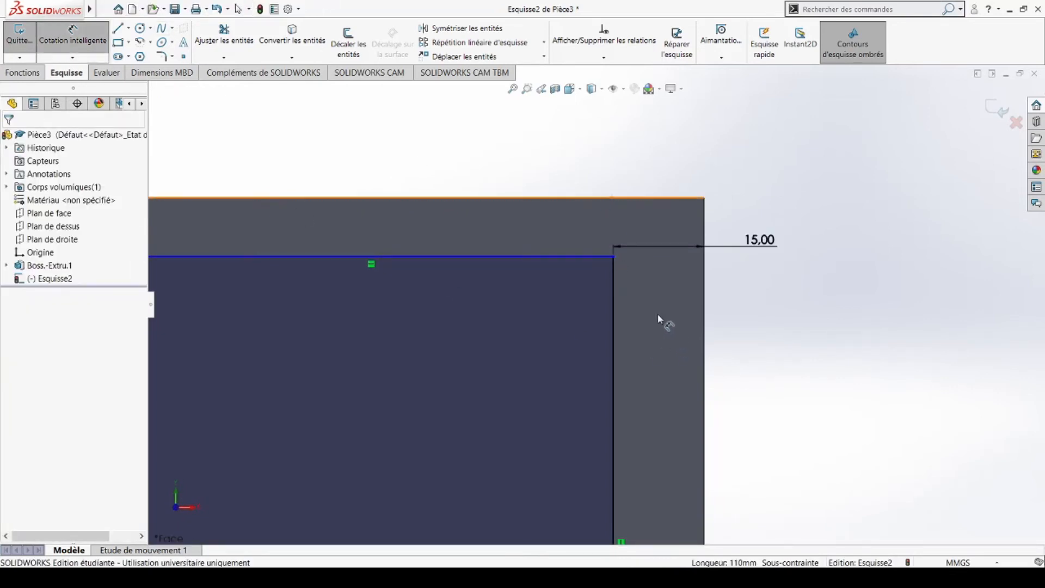
click(613, 256)
click(614, 198)
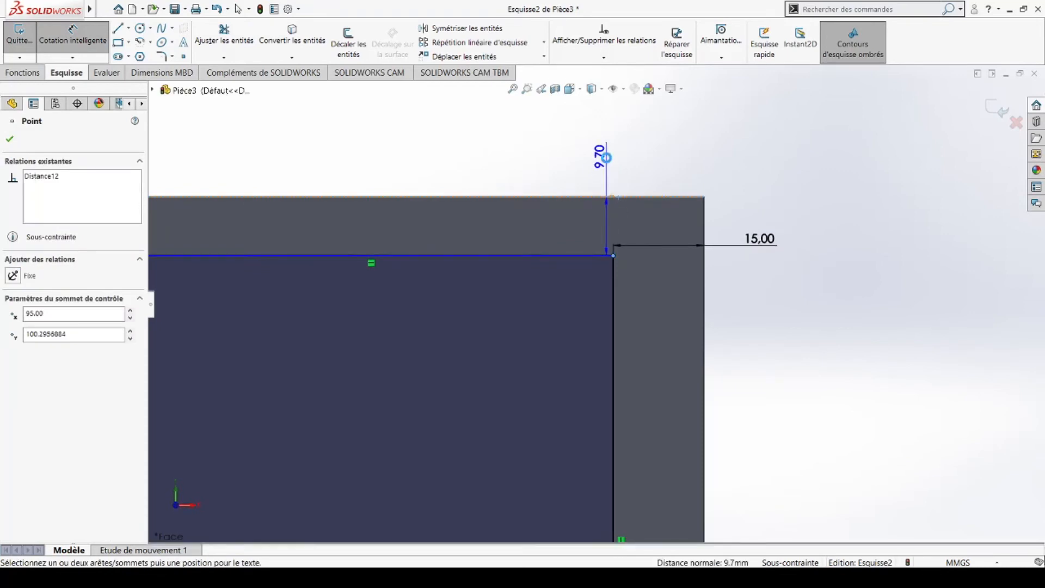
click(607, 161)
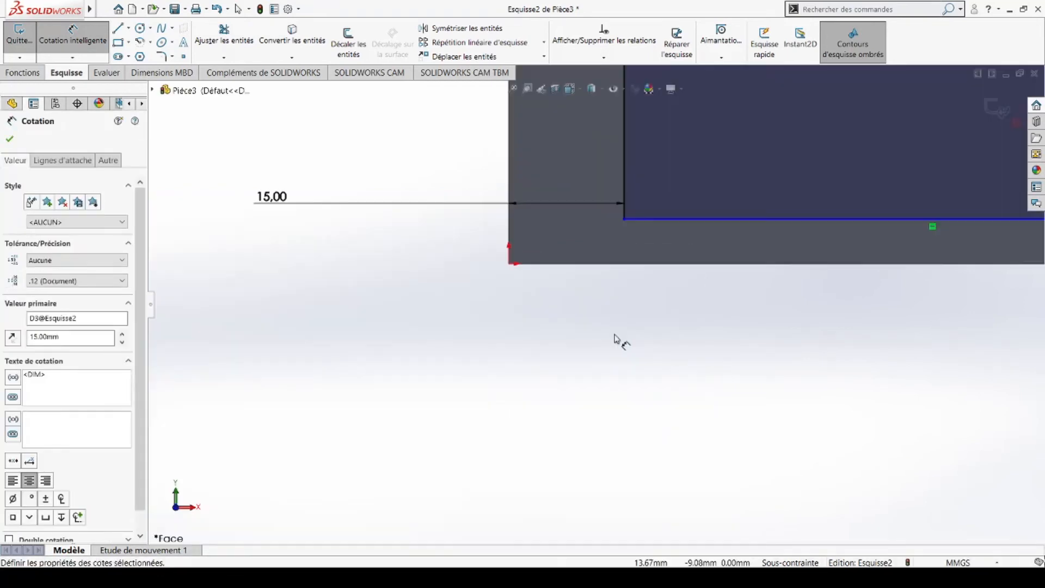
scroll(615, 334, down, 2)
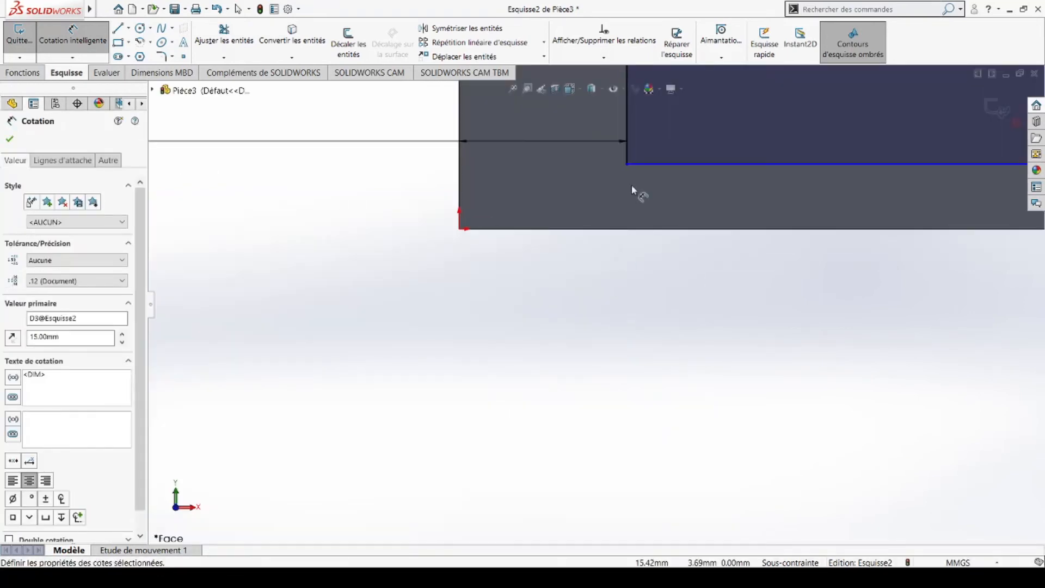
click(628, 232)
click(629, 294)
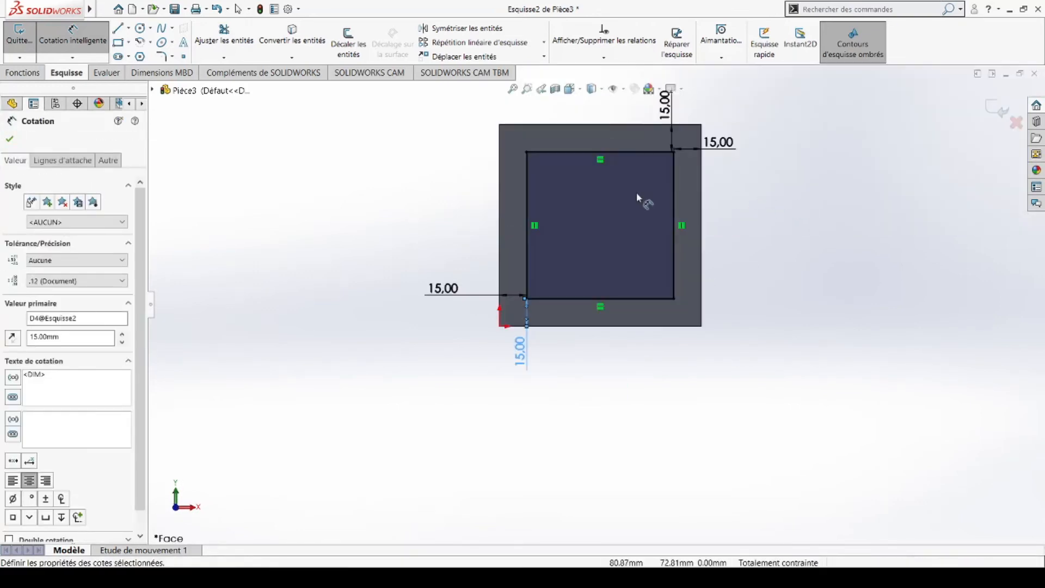
scroll(536, 182, down, 3)
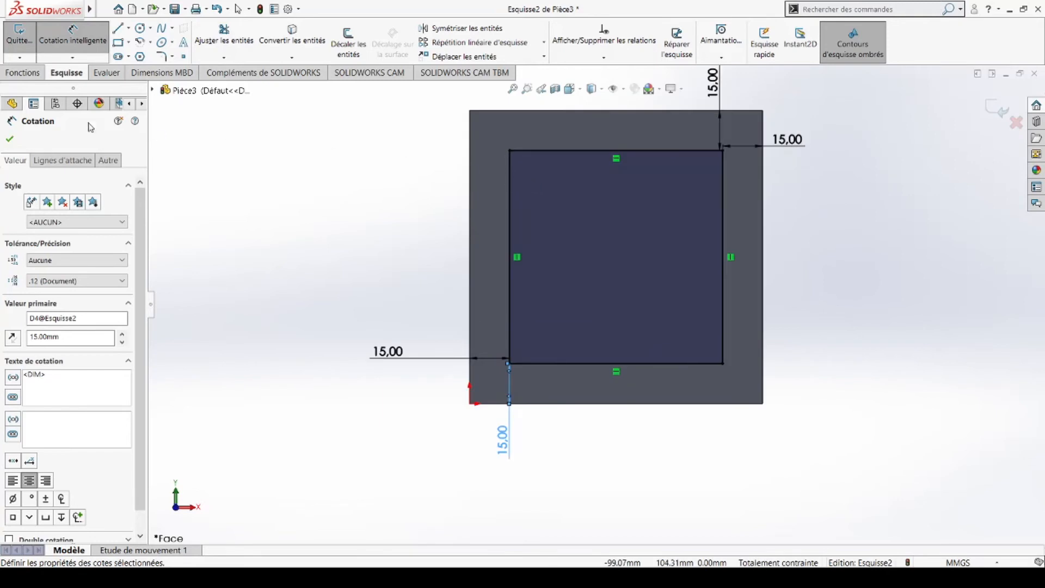
click(6, 135)
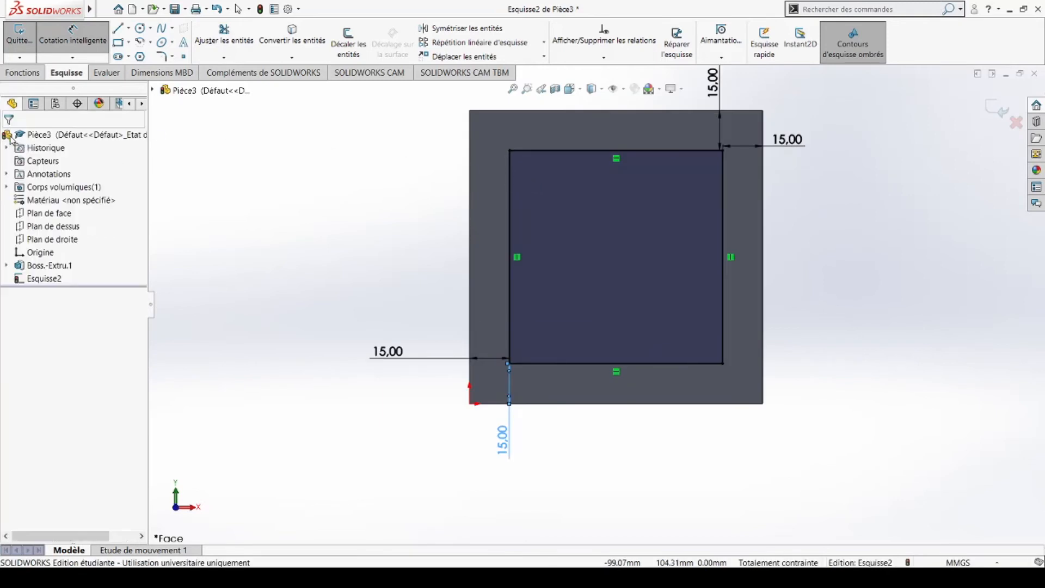
Step: Extrude the inset rectangle 5.00 mm as Boss.-Extru.2 and view the part face-on
click(24, 72)
click(28, 39)
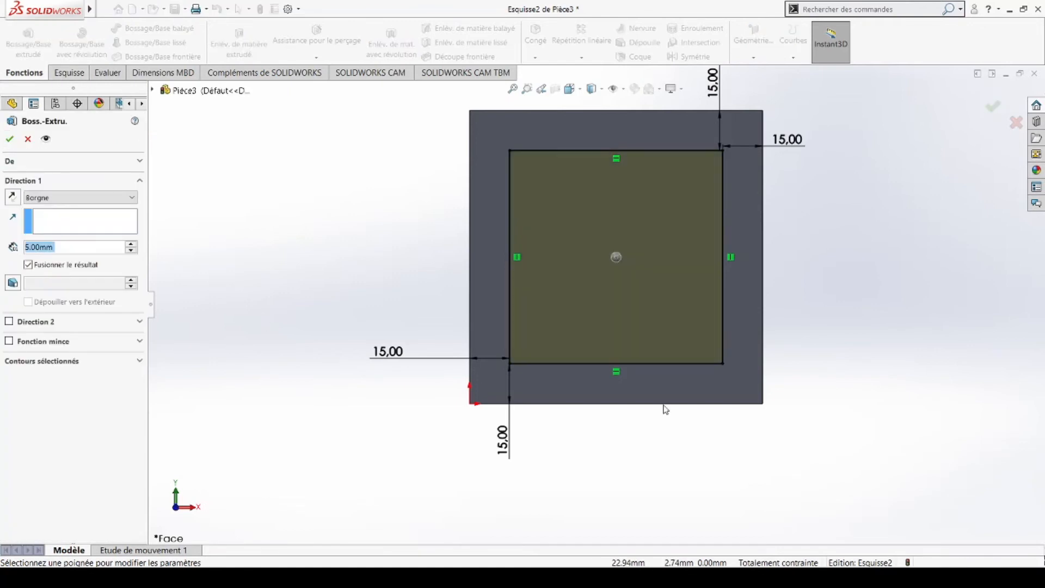
mouse_move(772, 234)
middle_down()
mouse_move(688, 290)
mouse_move(681, 345)
middle_up()
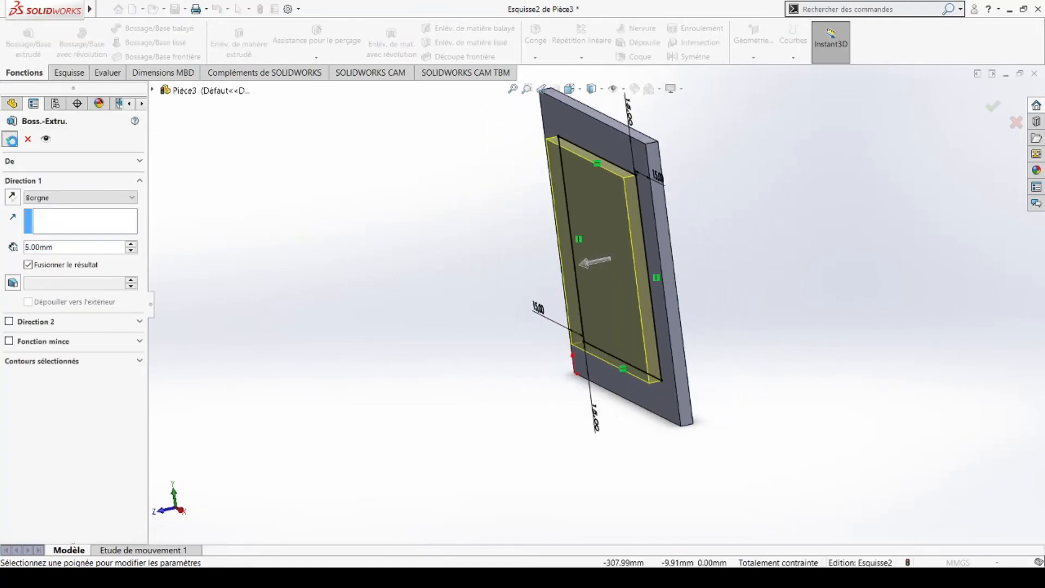
click(10, 140)
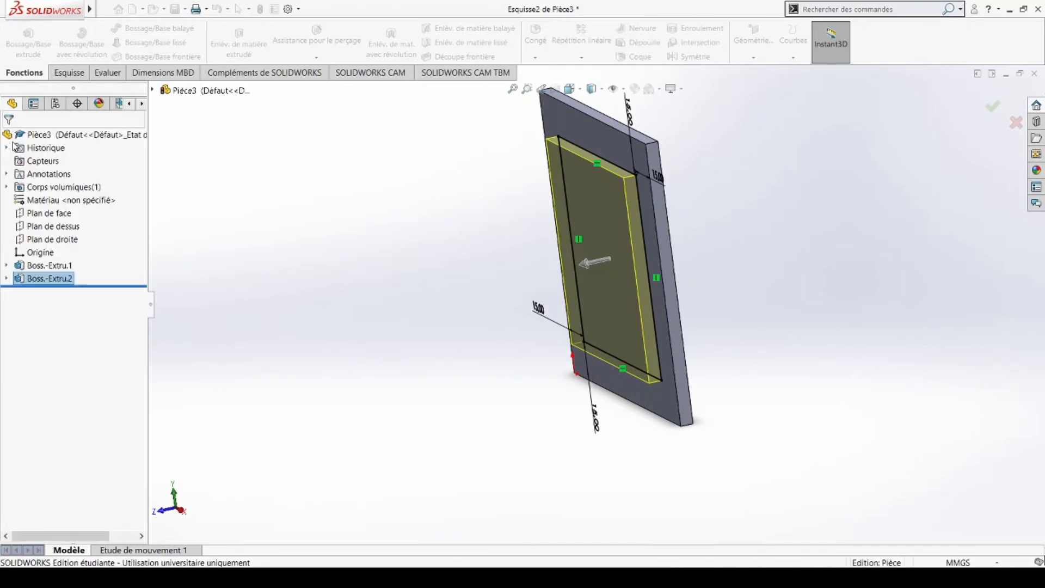
middle_drag(503, 290, 408, 268)
key(ctrl+8)
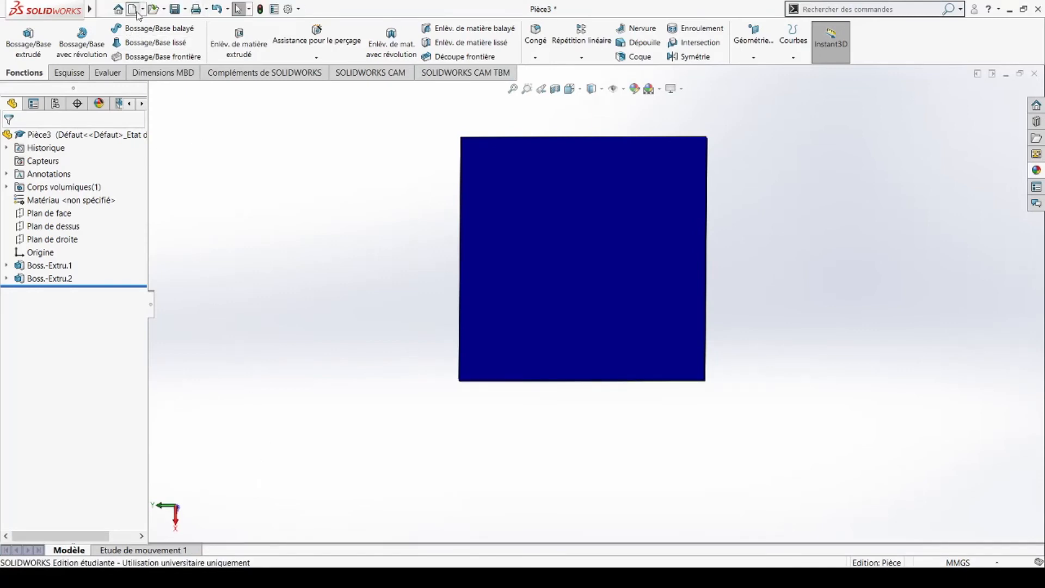
Step: Create and maximize the new Assemblage1 assembly, then launch Insérer des composants listing Pièce2, Pièce3 and Pièce4
click(133, 9)
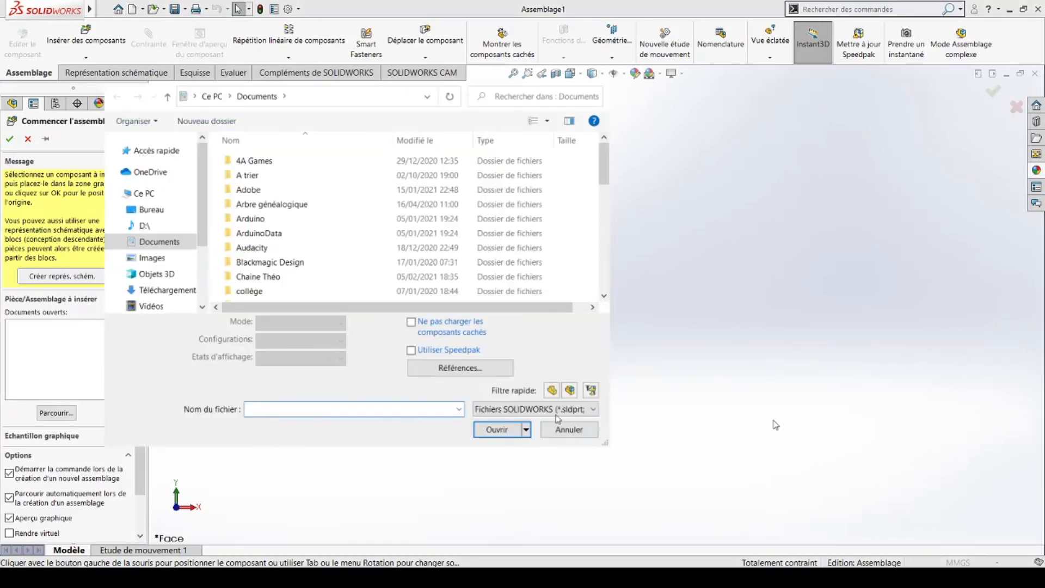
click(562, 433)
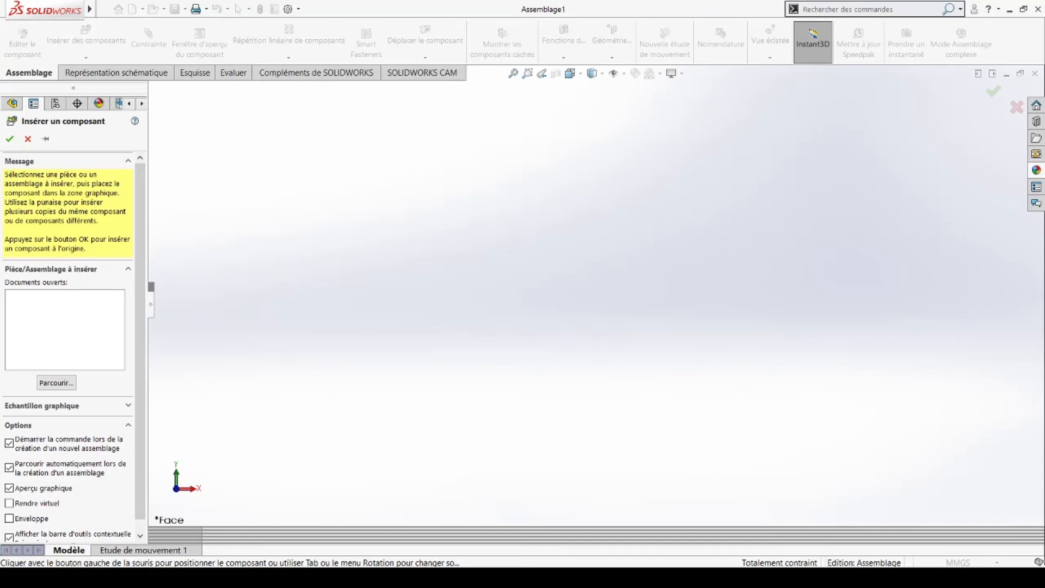
click(994, 75)
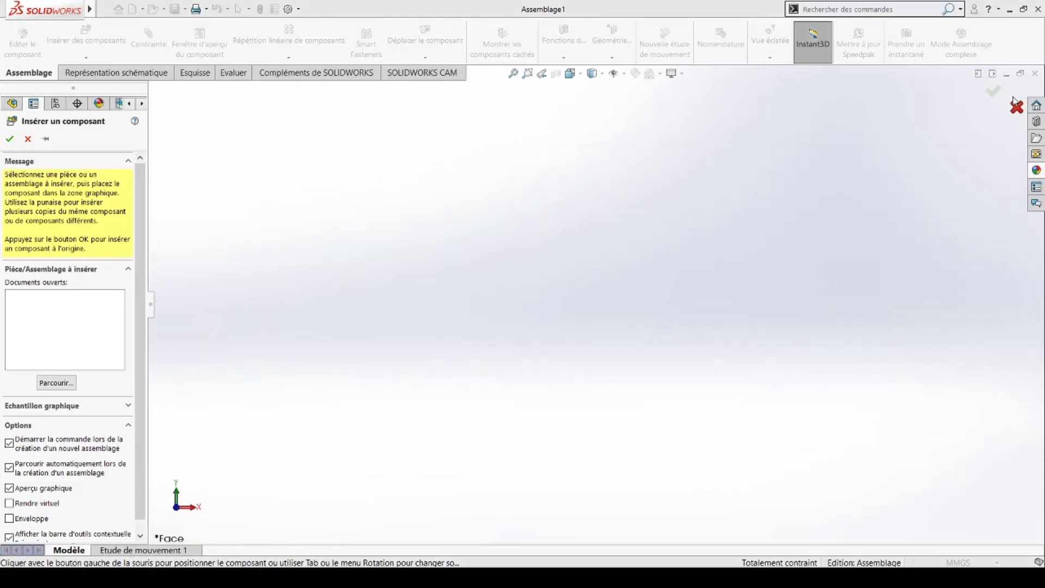
click(1016, 107)
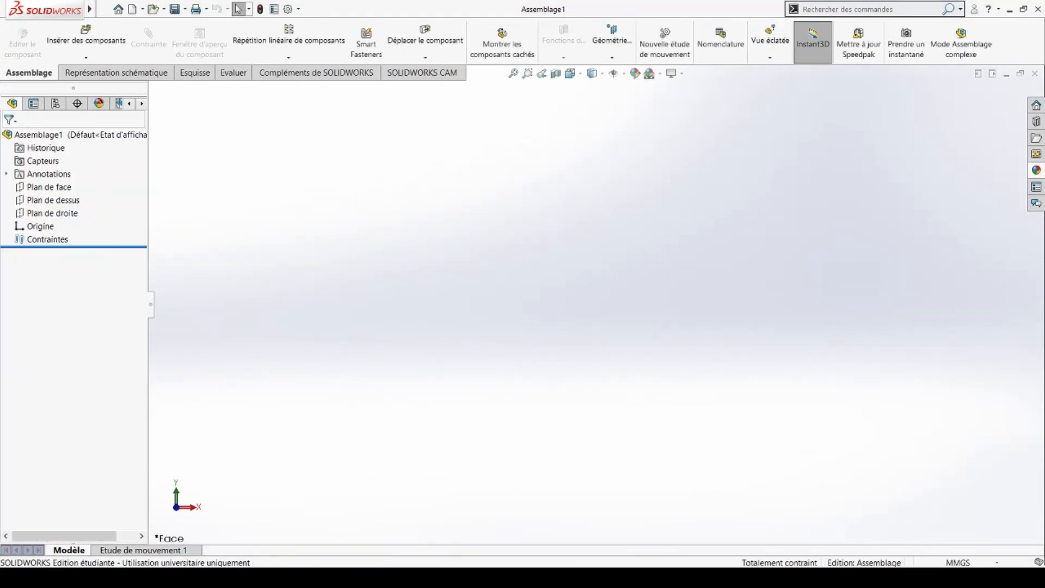
click(404, 466)
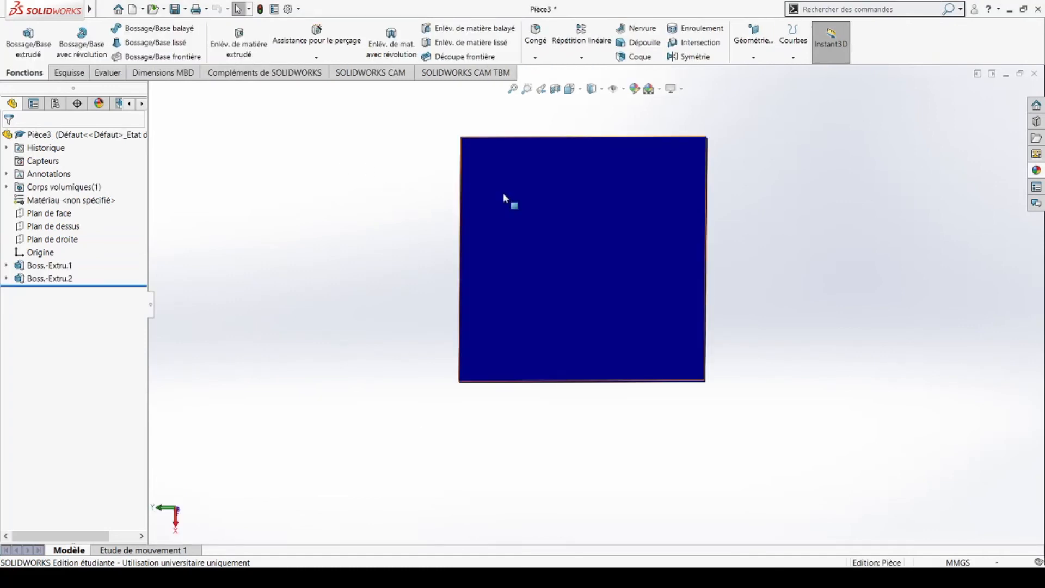
click(664, 501)
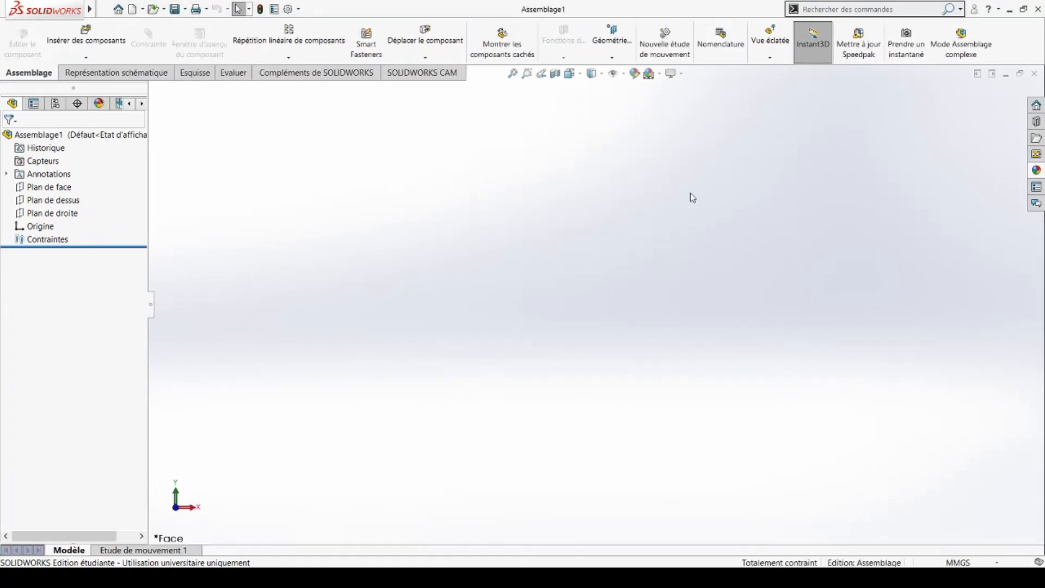
click(106, 44)
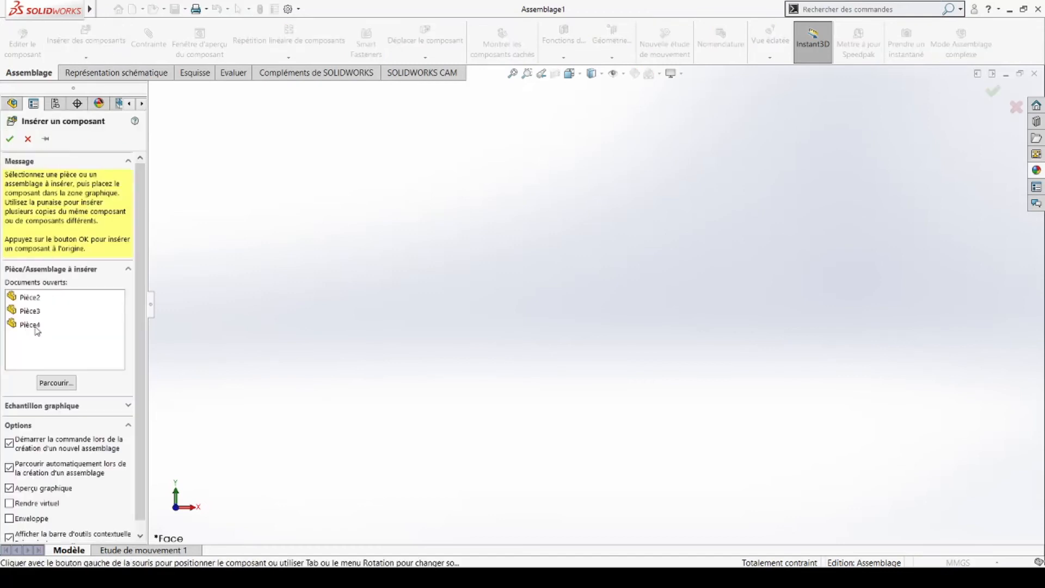
Step: Place Pièce2 as the fixed box, then insert Pièce3 and Pièce4 together
click(30, 298)
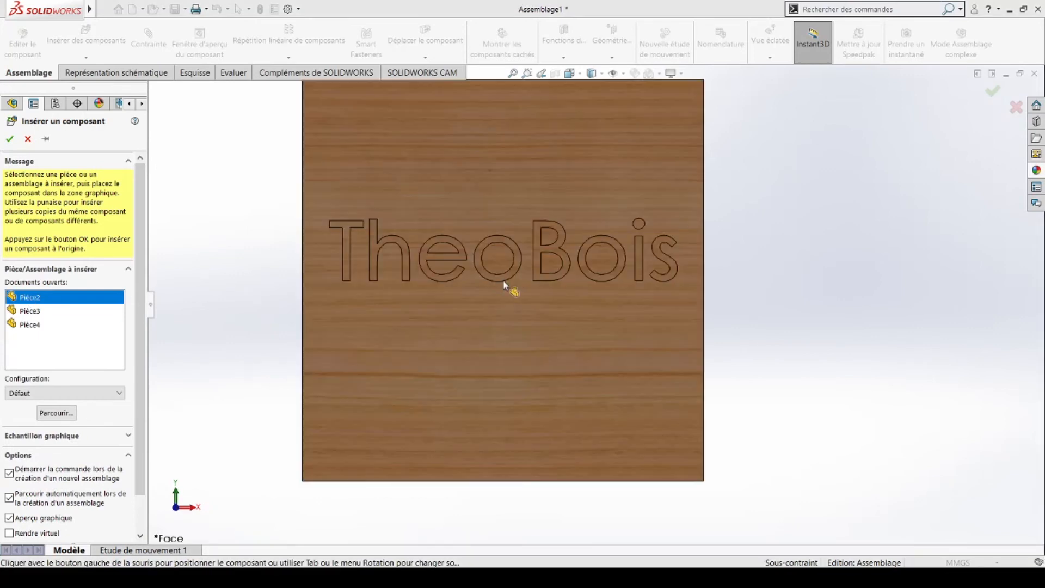
click(766, 349)
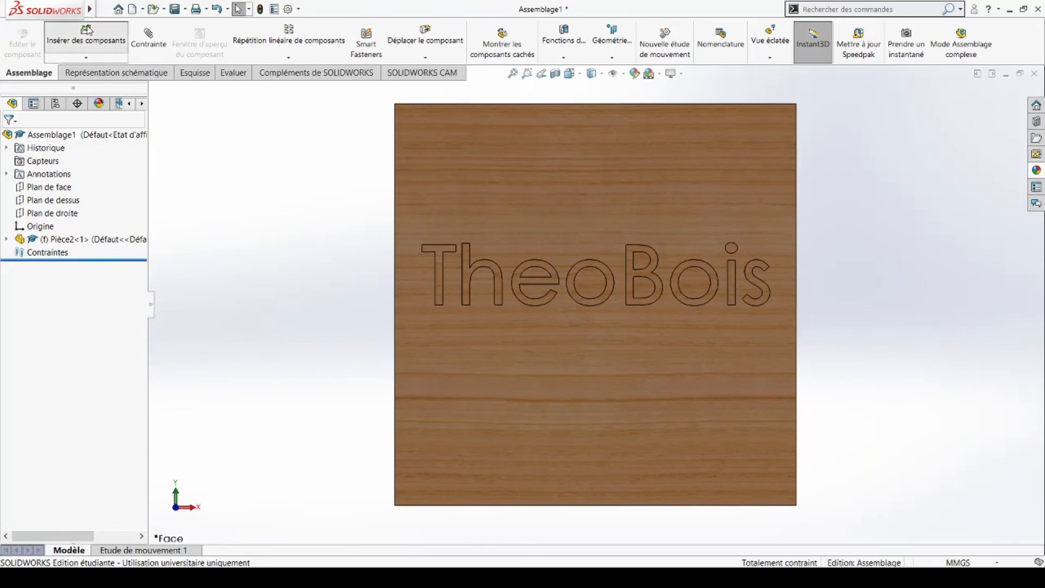
click(85, 38)
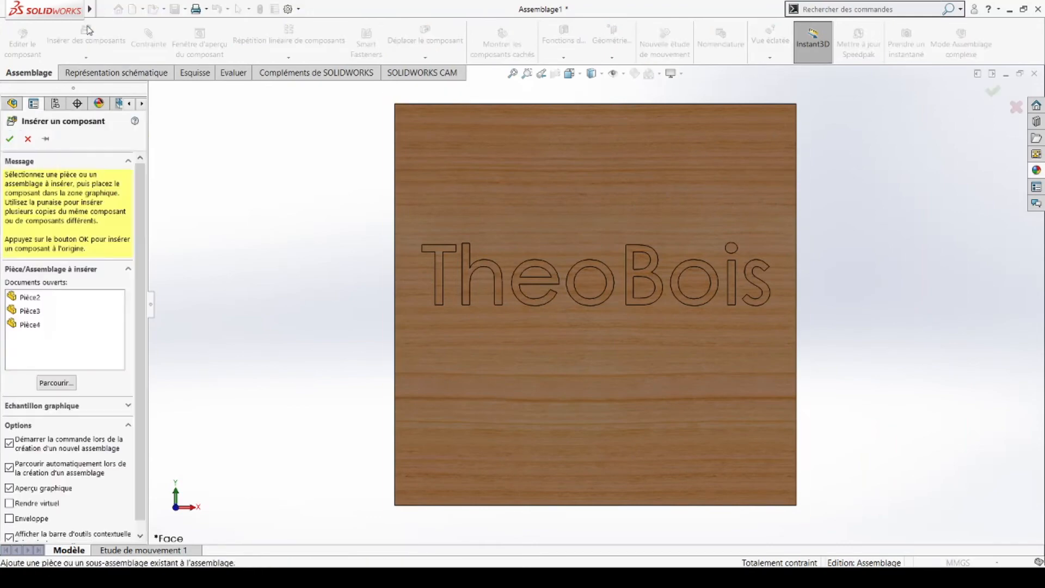
click(30, 312)
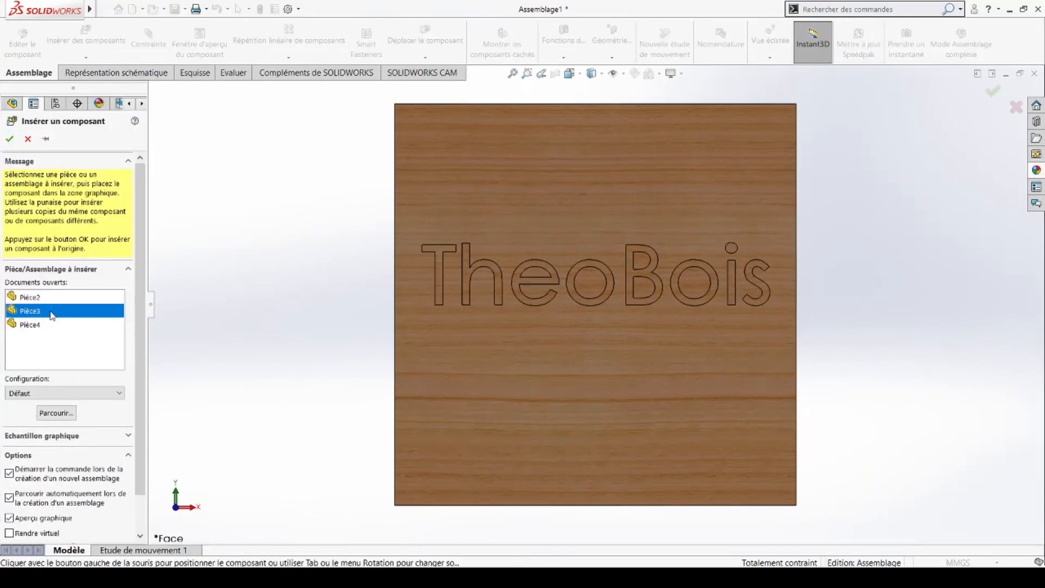
ctrl+click(24, 325)
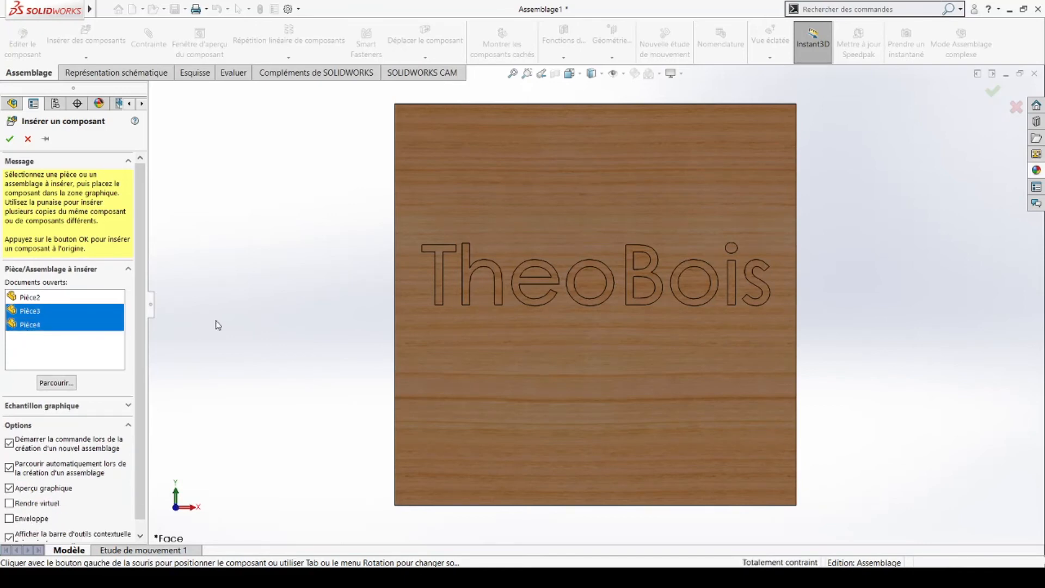
scroll(250, 322, up, 6)
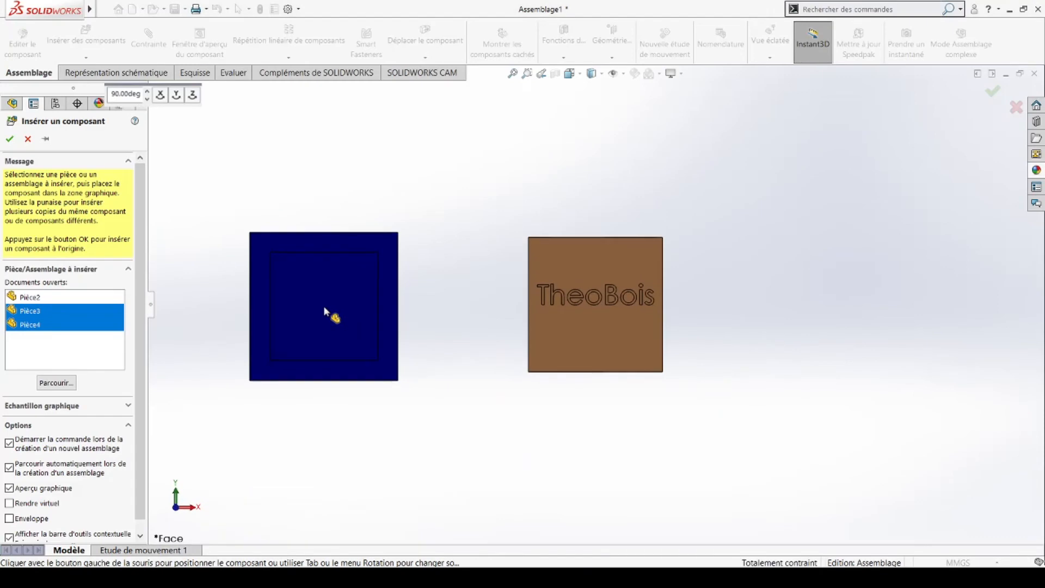
click(323, 305)
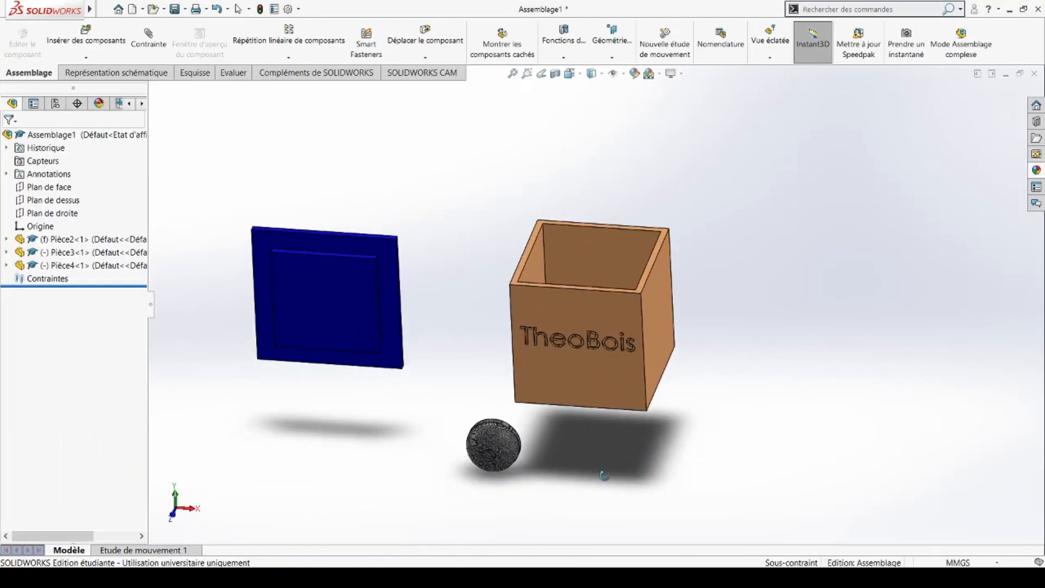
Step: Rotate the blue lid Pièce3 to lie flat over the box and begin a mate on a lid face
click(325, 280)
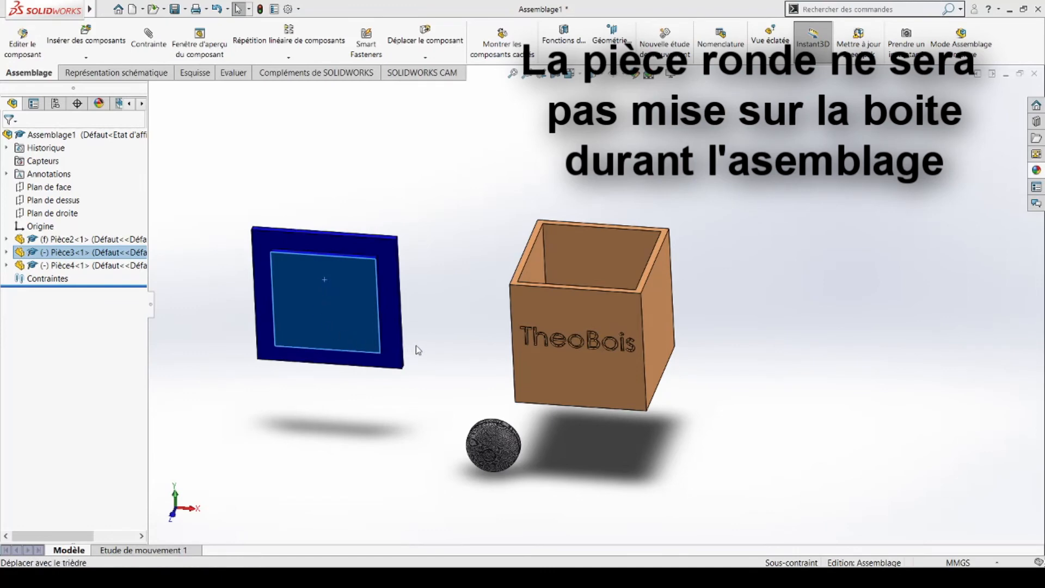
middle_drag(429, 351, 419, 262)
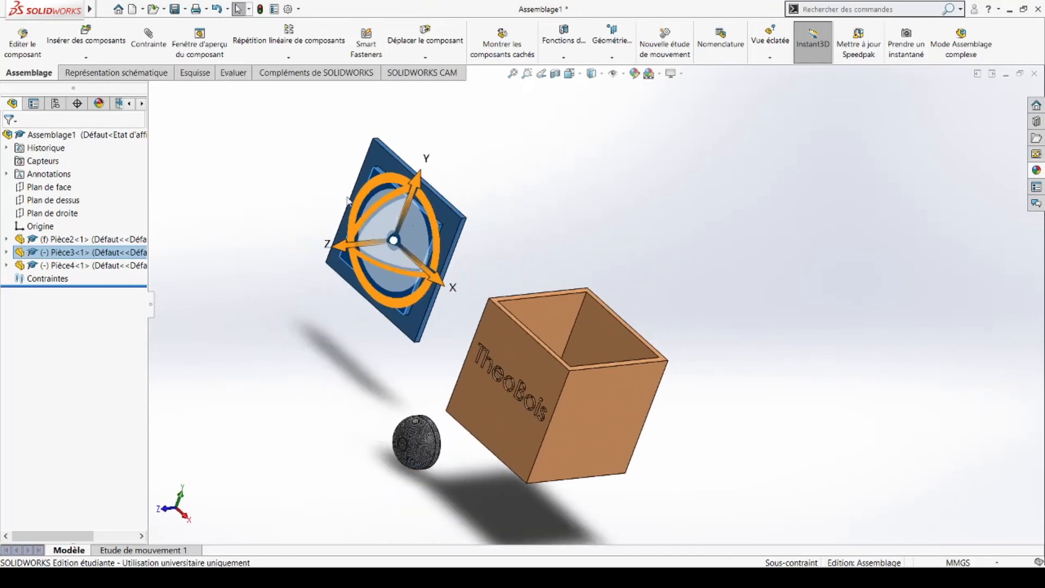
drag(401, 193, 323, 285)
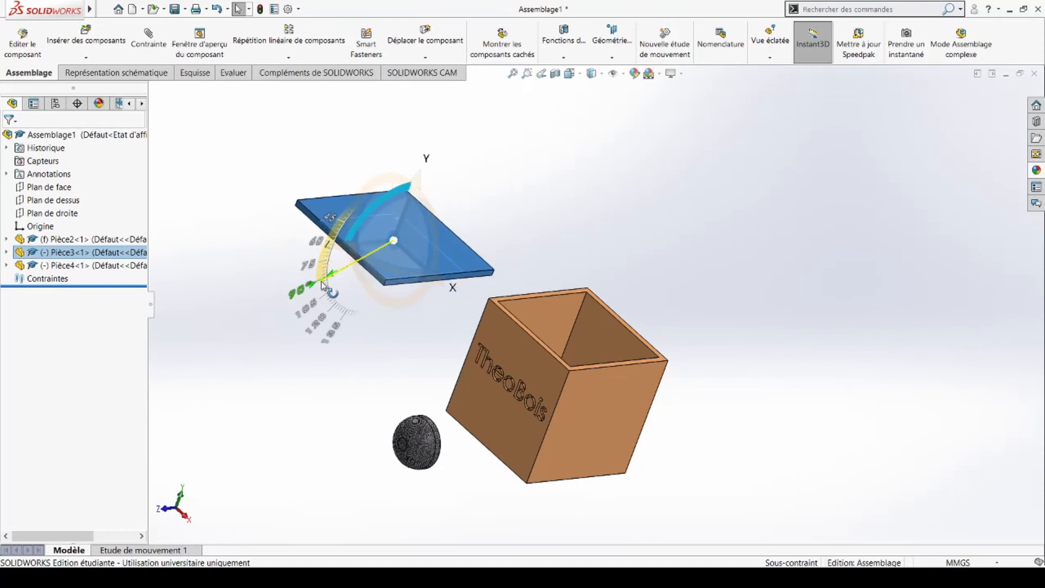
click(238, 322)
middle_drag(394, 332, 357, 291)
scroll(337, 266, down, 3)
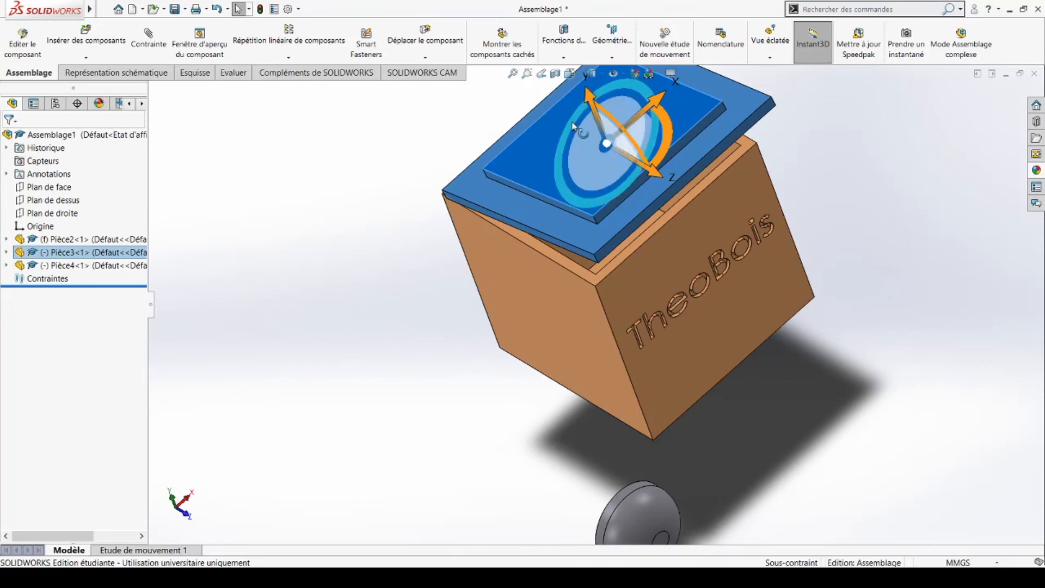
drag(566, 106, 726, 213)
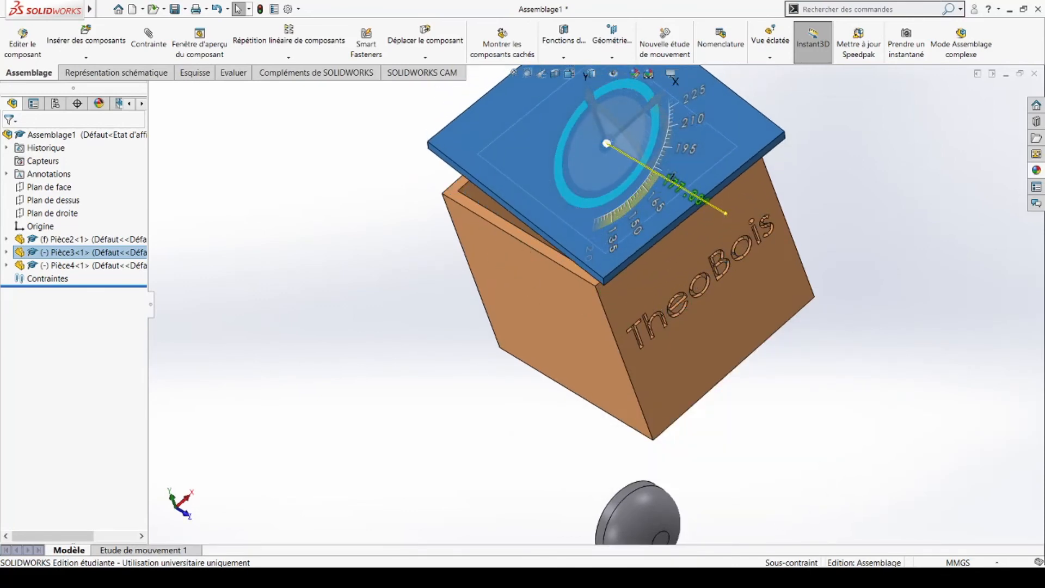
click(468, 320)
middle_drag(576, 303, 642, 94)
scroll(547, 245, down, 3)
middle_drag(547, 260, 318, 322)
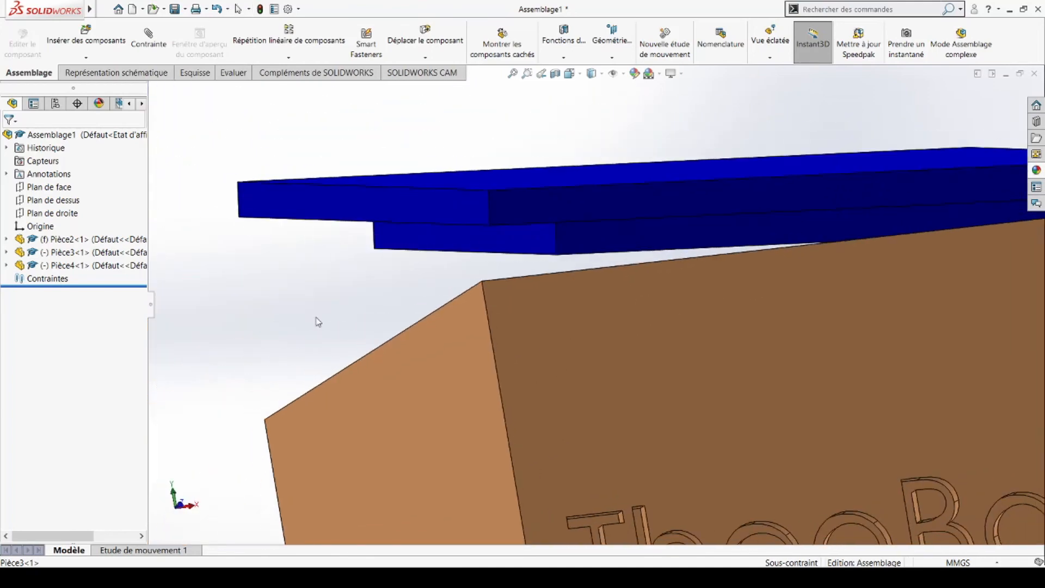
click(618, 236)
Step: Mate a lid face coincident to the box top, then add a parallel mate to the inner top face
middle_drag(602, 344, 775, 364)
click(450, 259)
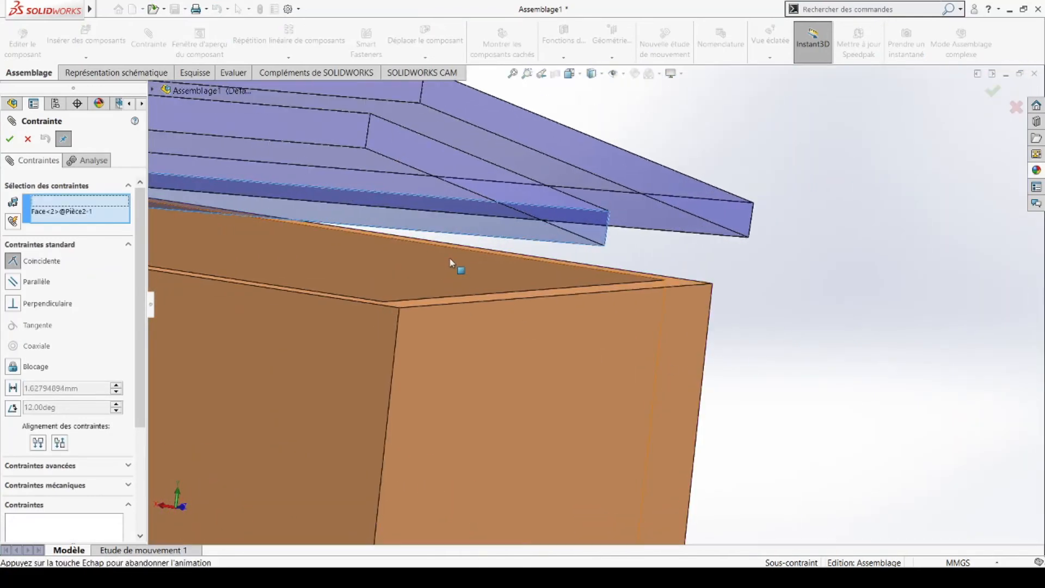
right_click(450, 259)
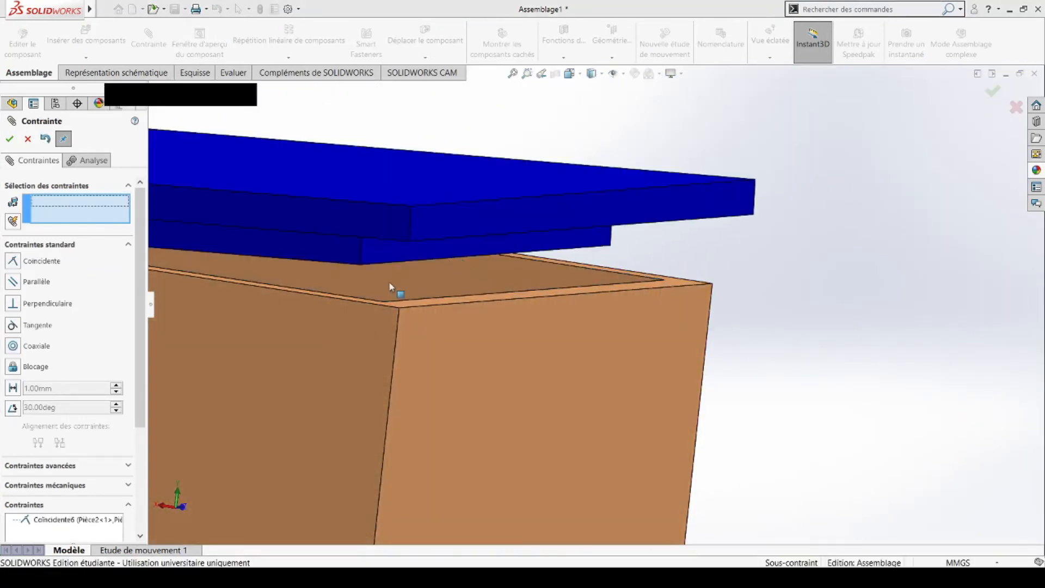
click(305, 261)
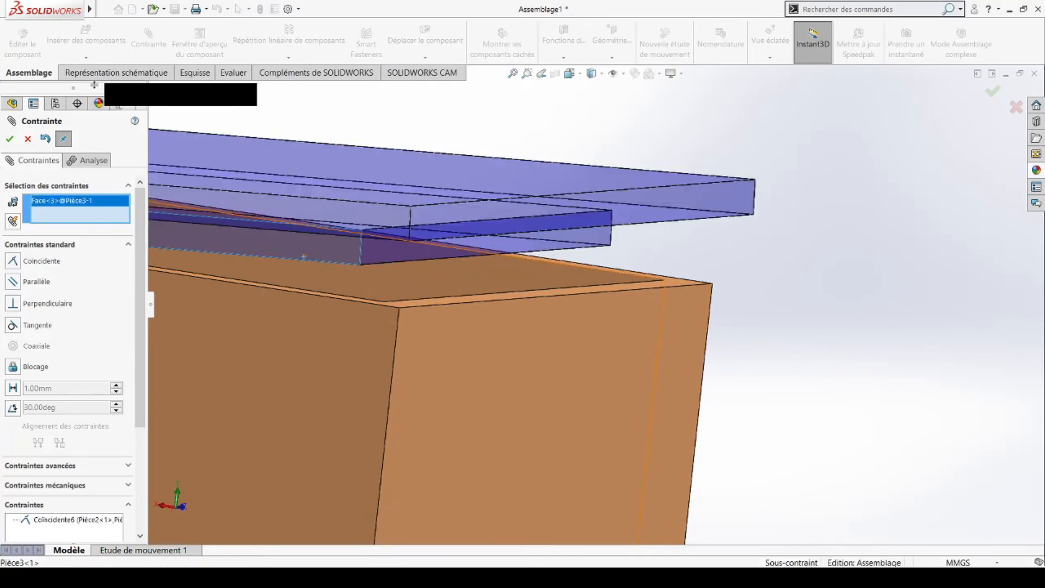
middle_drag(351, 325, 423, 295)
click(424, 295)
right_click(423, 295)
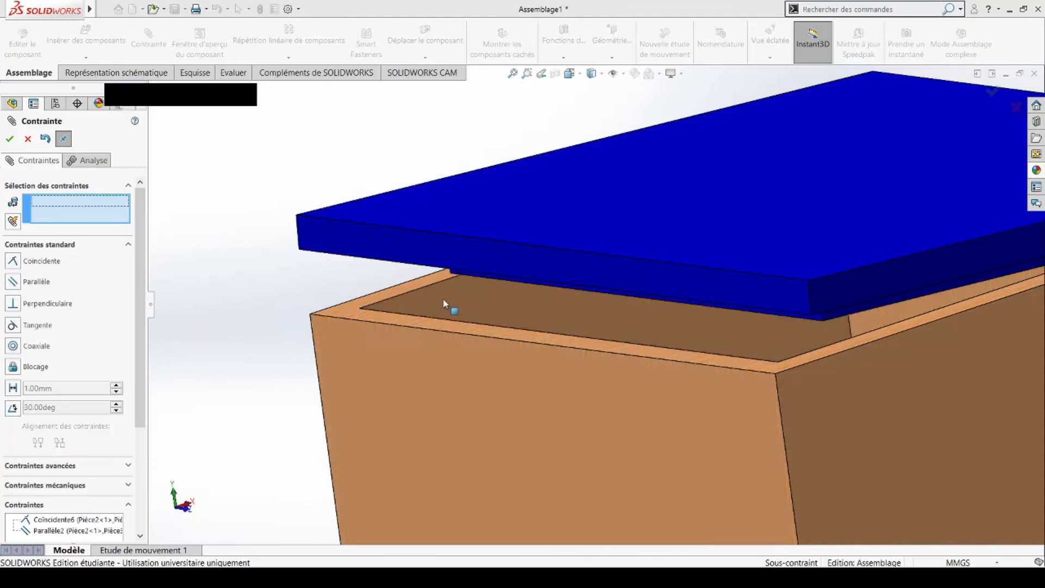
Step: Make a lid side face coincident with the matching box face
middle_drag(554, 288, 621, 276)
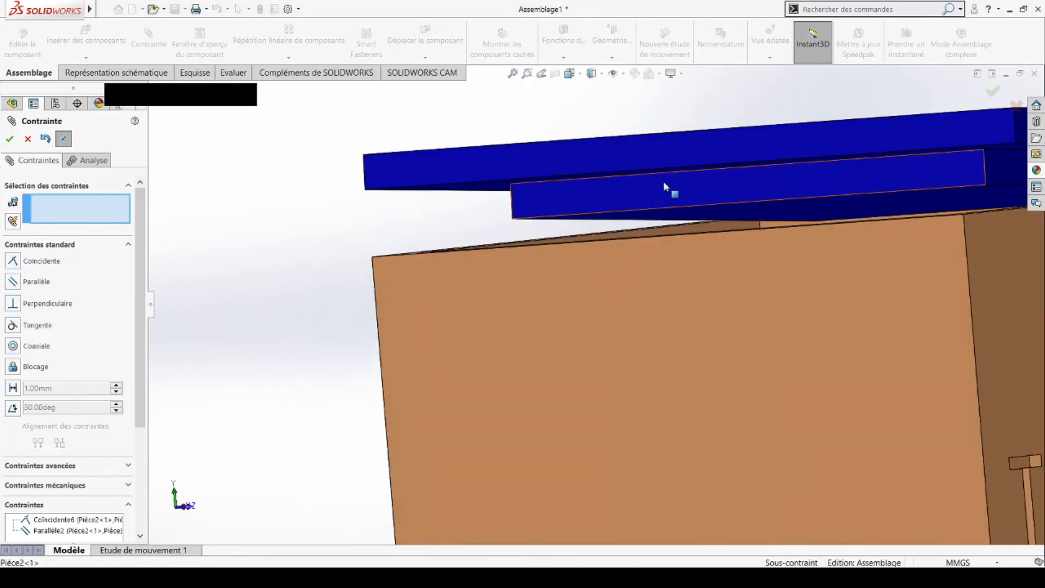
click(671, 216)
middle_drag(671, 218, 674, 317)
click(682, 310)
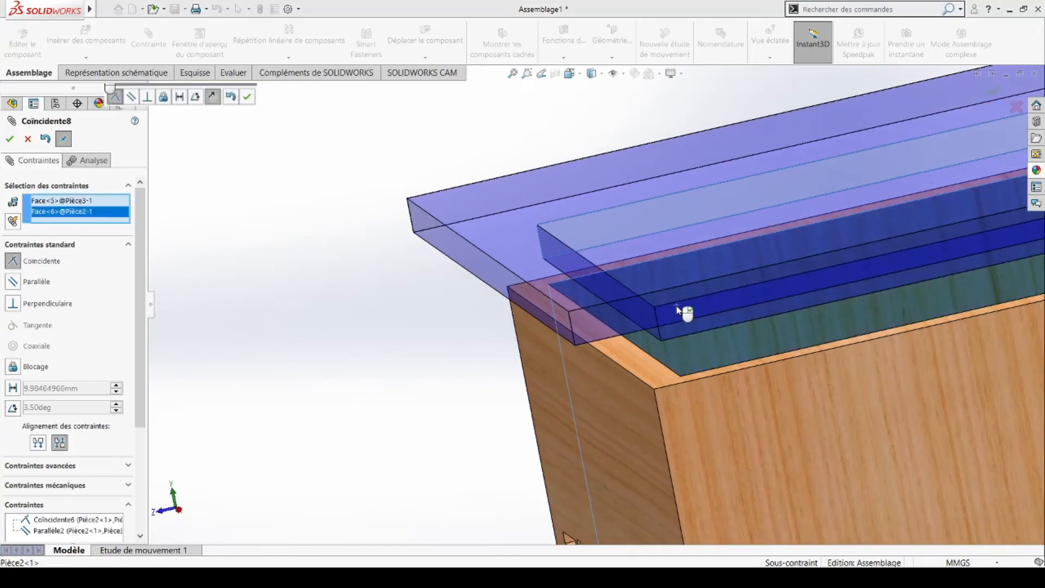
right_click(683, 310)
Step: Align the lid's front face with the box's TheoBois front face and close the Mate dialog
middle_drag(690, 360, 625, 144)
click(622, 153)
middle_drag(613, 198, 675, 241)
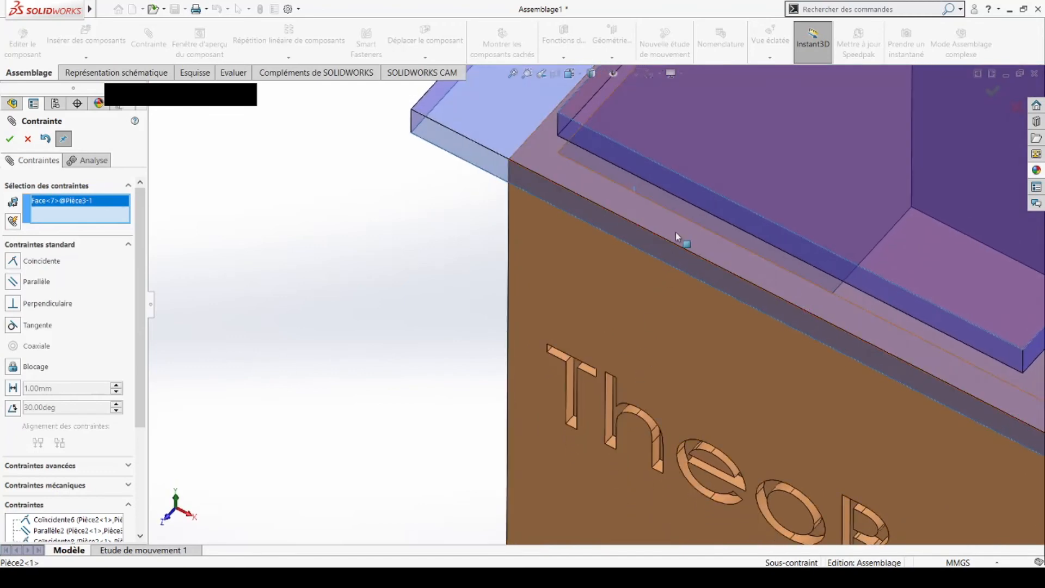
click(675, 241)
middle_drag(811, 239, 846, 333)
scroll(846, 333, up, 5)
middle_drag(762, 397, 762, 345)
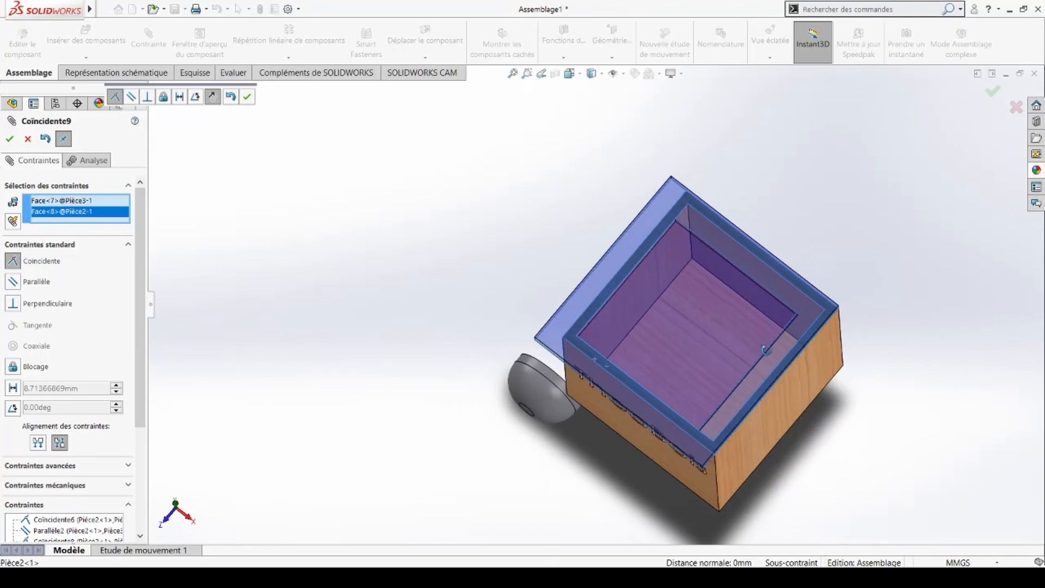
scroll(762, 345, up, 6)
middle_drag(717, 315, 701, 334)
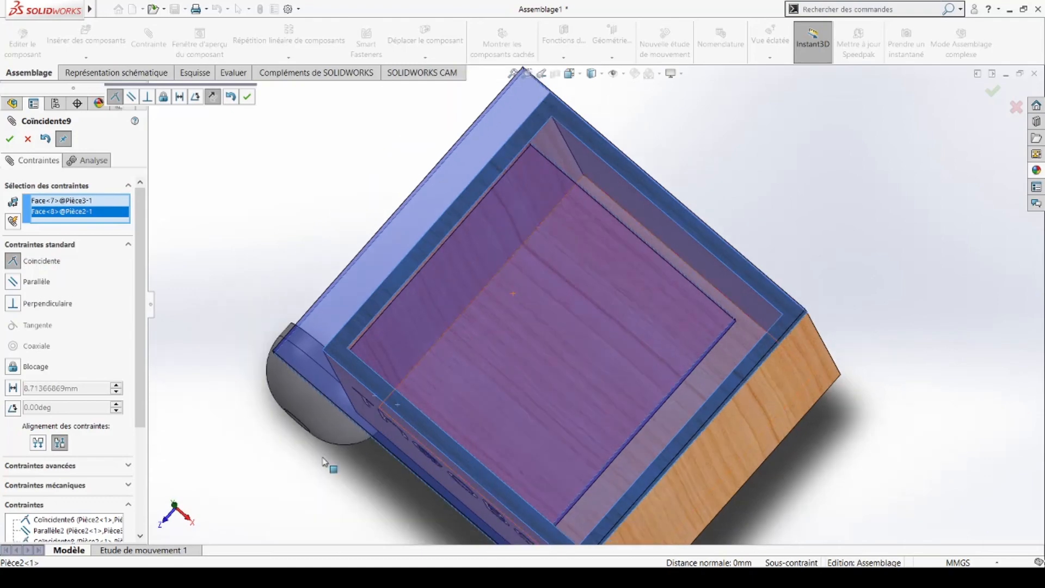
click(28, 139)
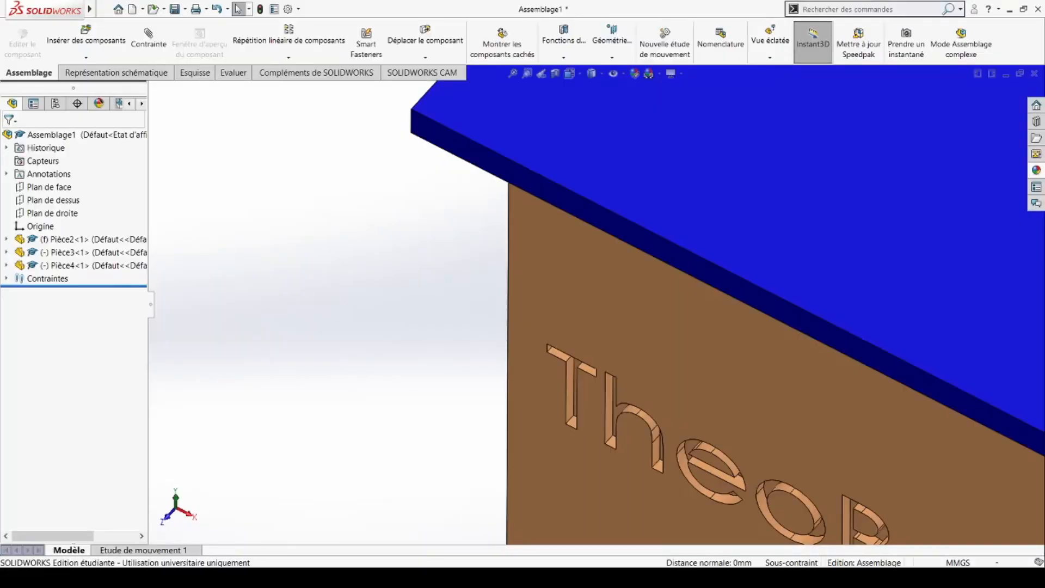
Step: Switch to the Pièce3 lid window and select its raised inner square face
key(ctrl+Tab)
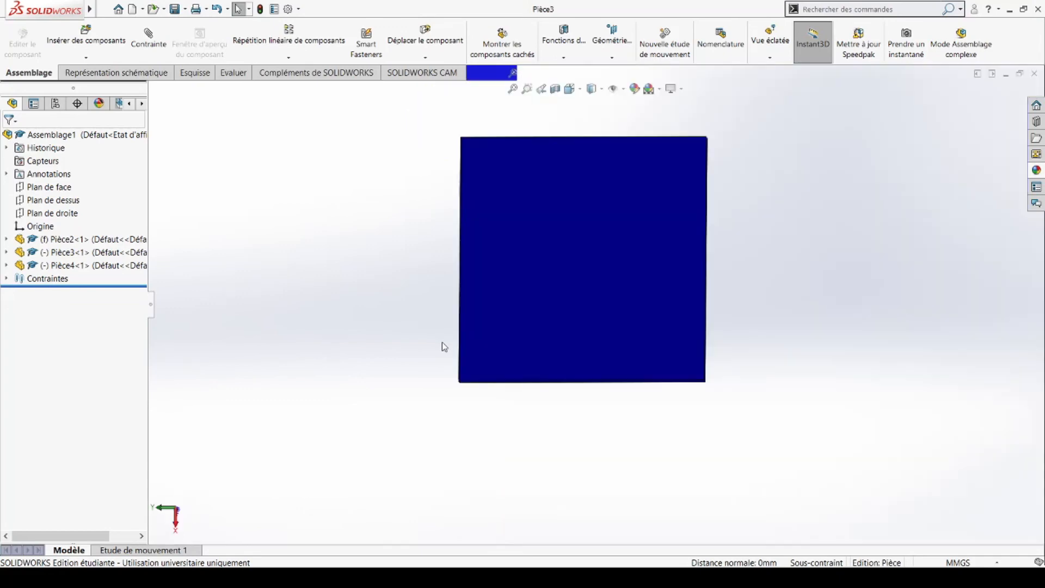
middle_drag(593, 274, 381, 370)
scroll(508, 288, down, 4)
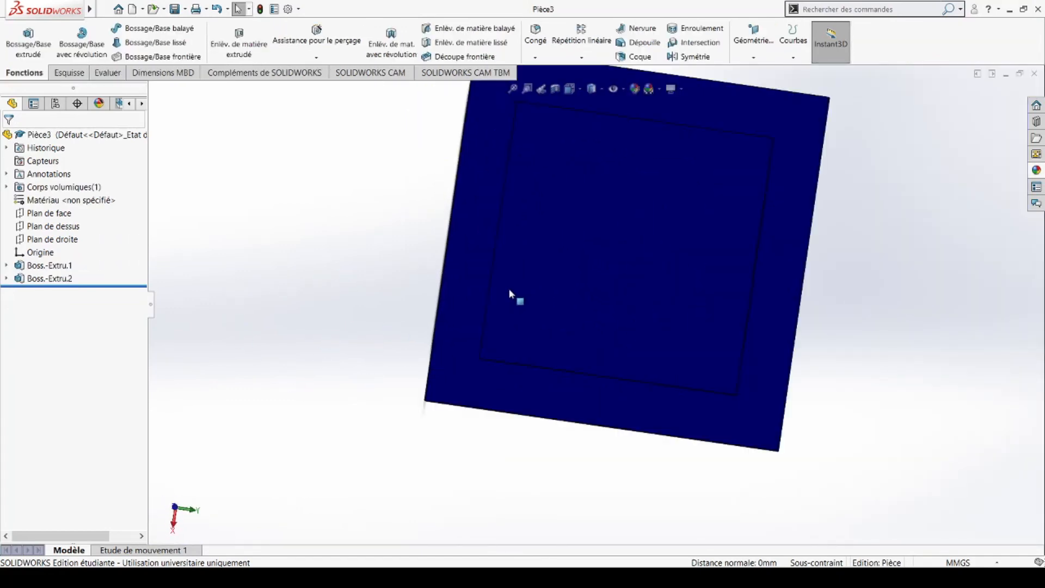
middle_drag(520, 268, 506, 315)
scroll(525, 300, up, 3)
middle_drag(571, 280, 599, 267)
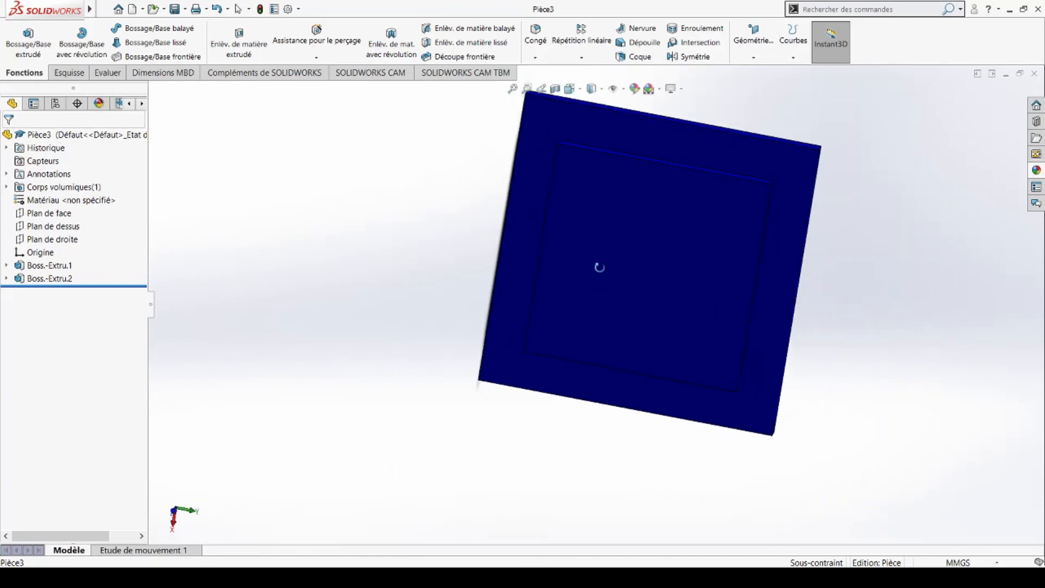
scroll(571, 184, down, 3)
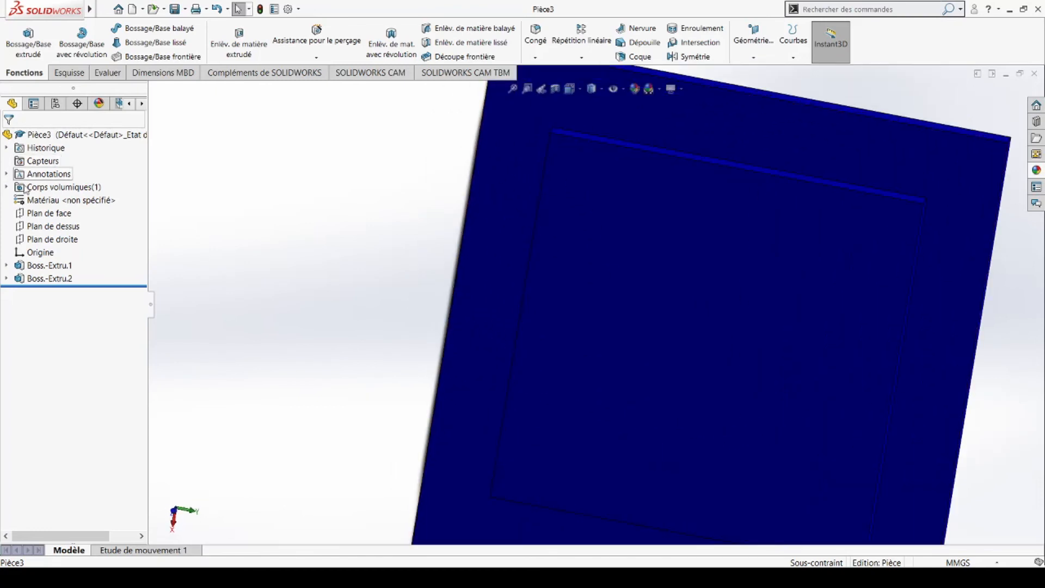
click(618, 233)
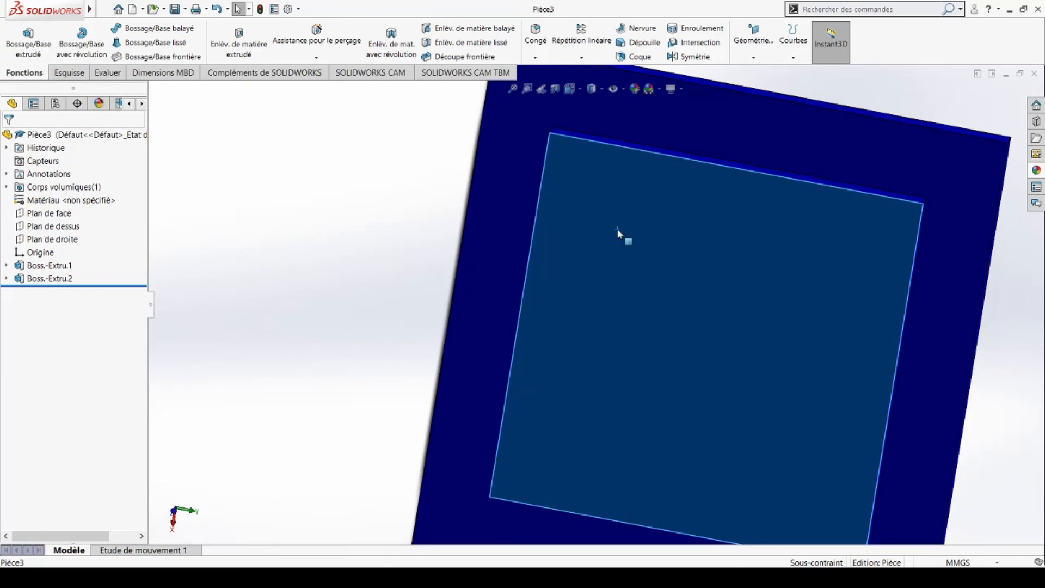
Step: Edit Esquisse2 and change the inner rectangle's 15.00 mm offsets to 10 mm
click(644, 197)
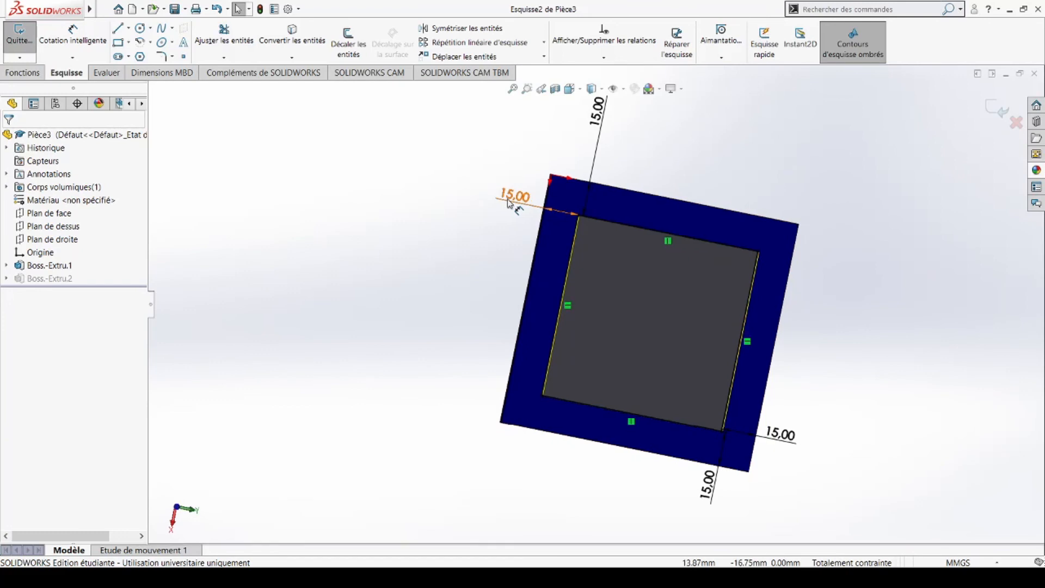
click(510, 203)
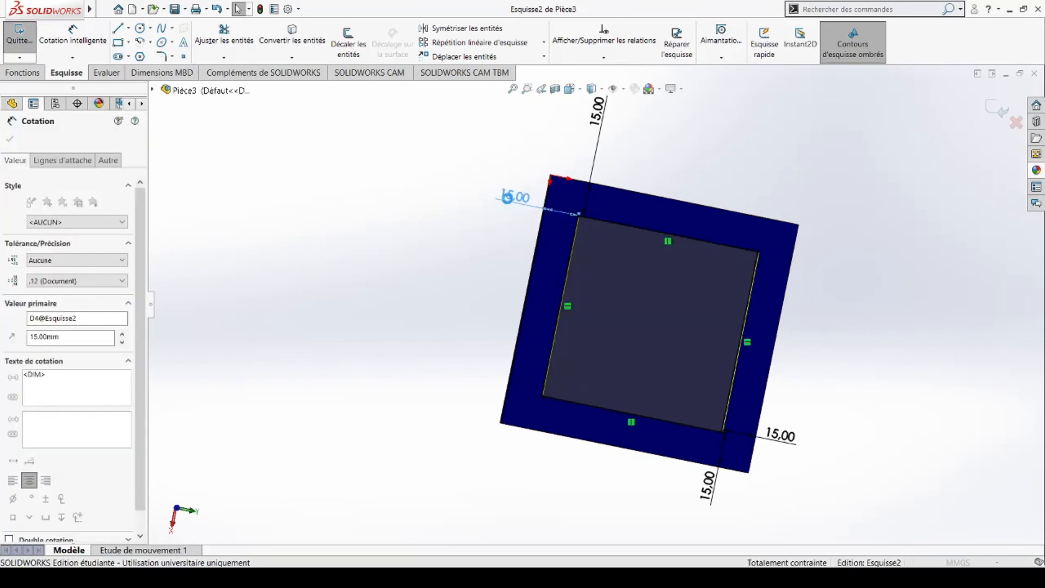
text(100)
key(Return)
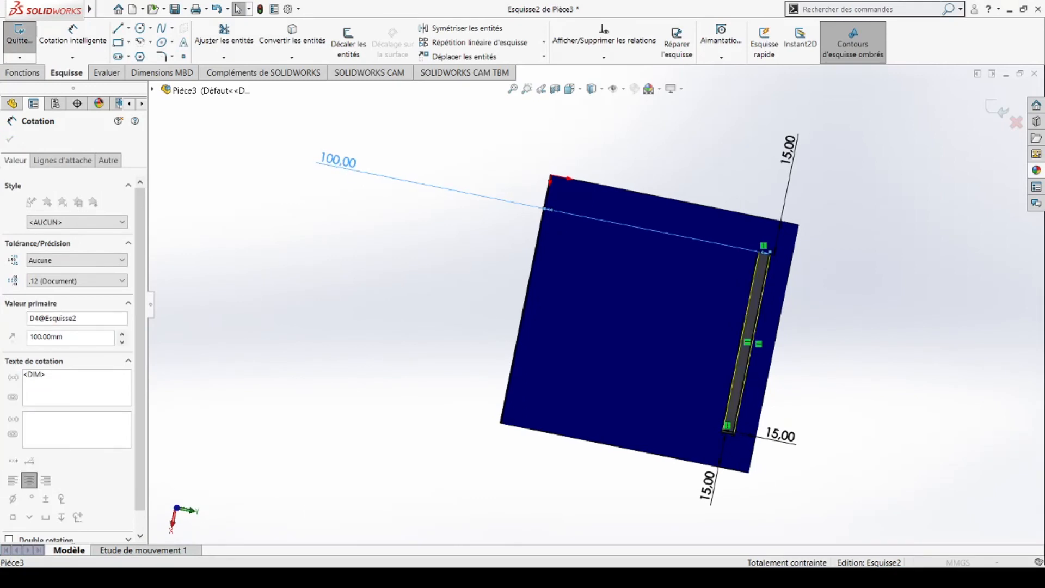
text(10)
key(Return)
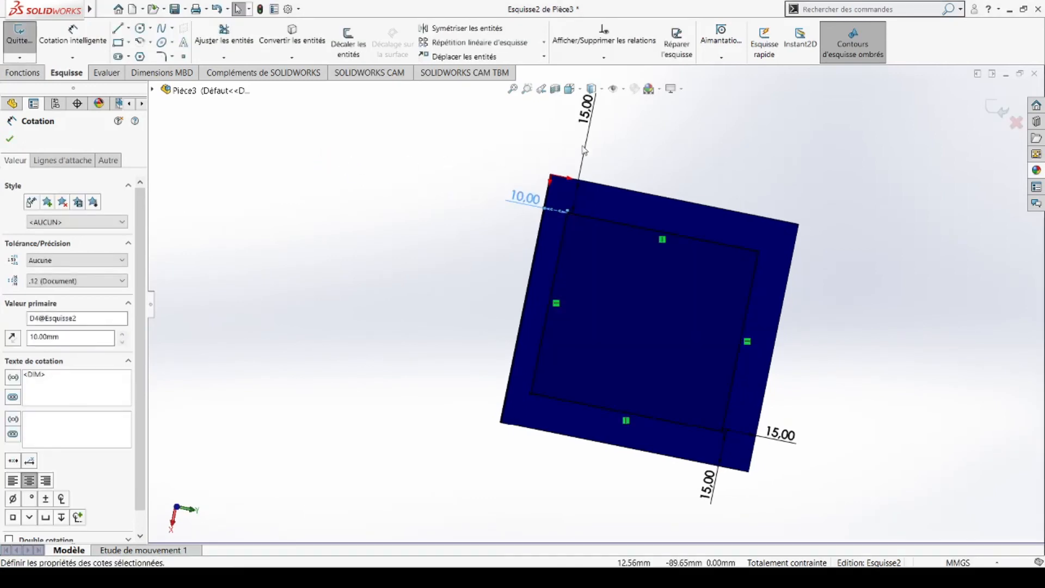
double_click(584, 116)
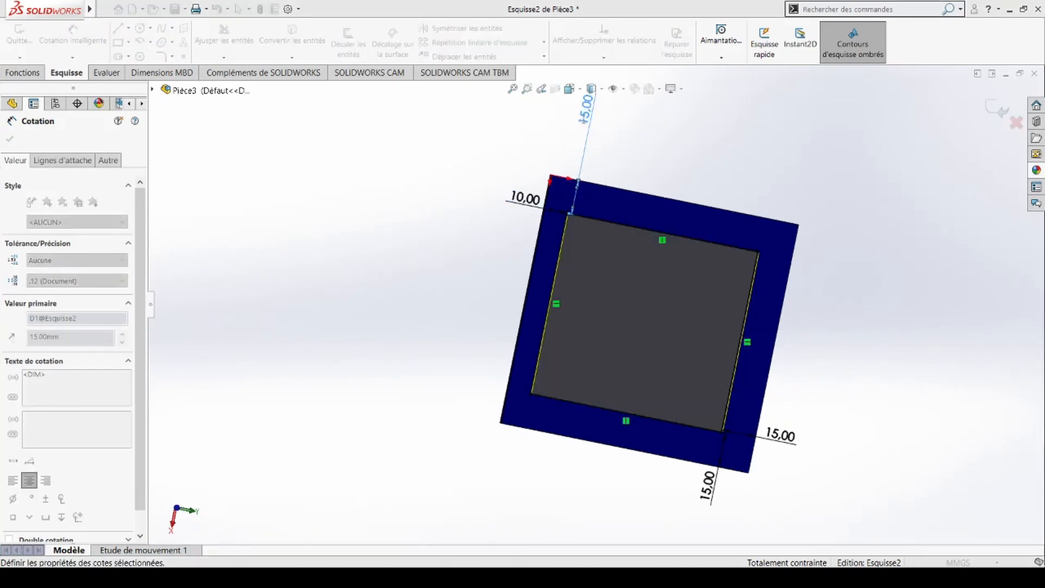
text(10)
key(Return)
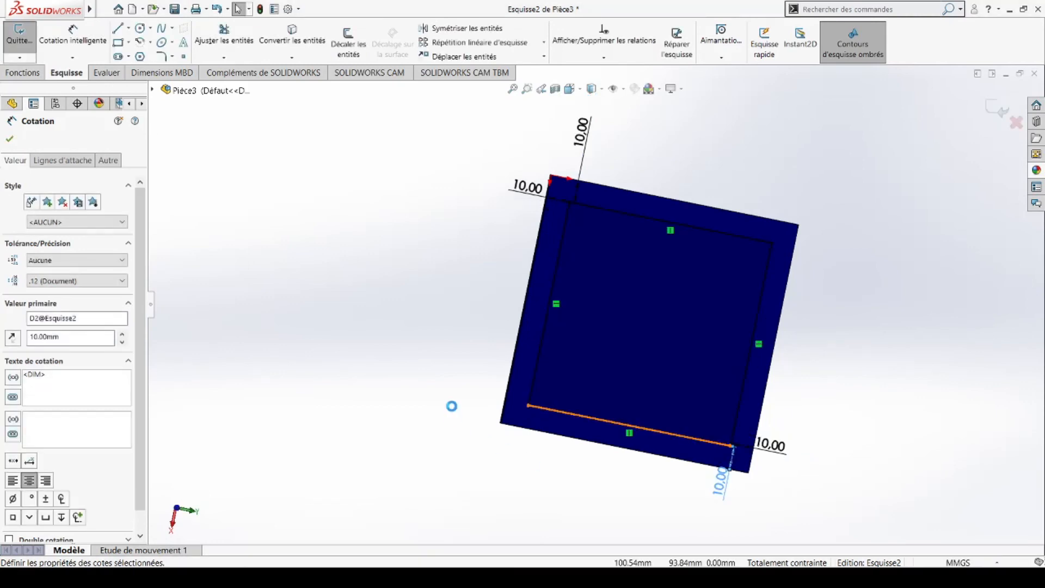
mouse_move(903, 458)
middle_down()
mouse_move(844, 423)
mouse_move(890, 432)
middle_up()
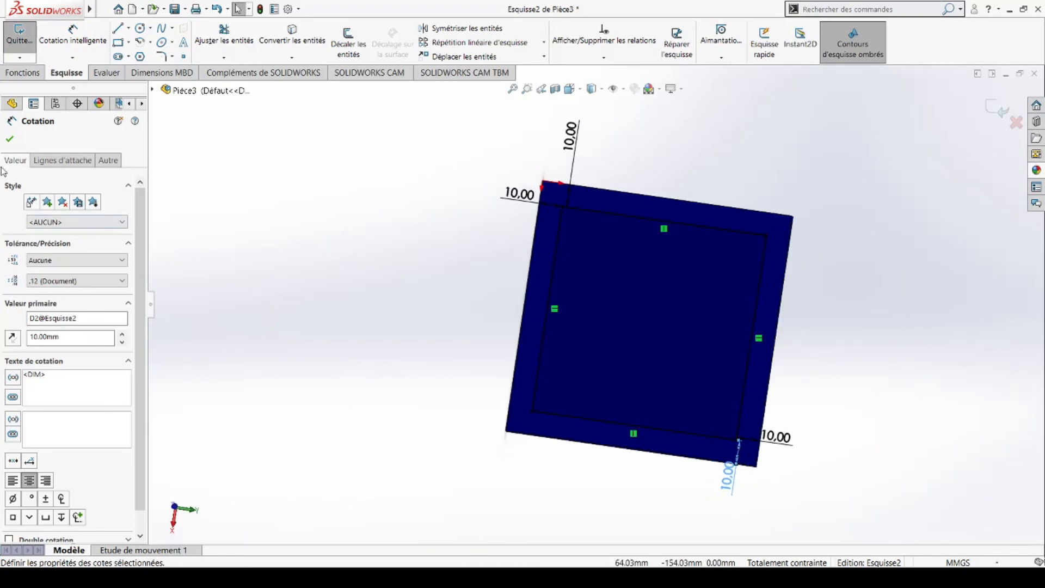
click(11, 138)
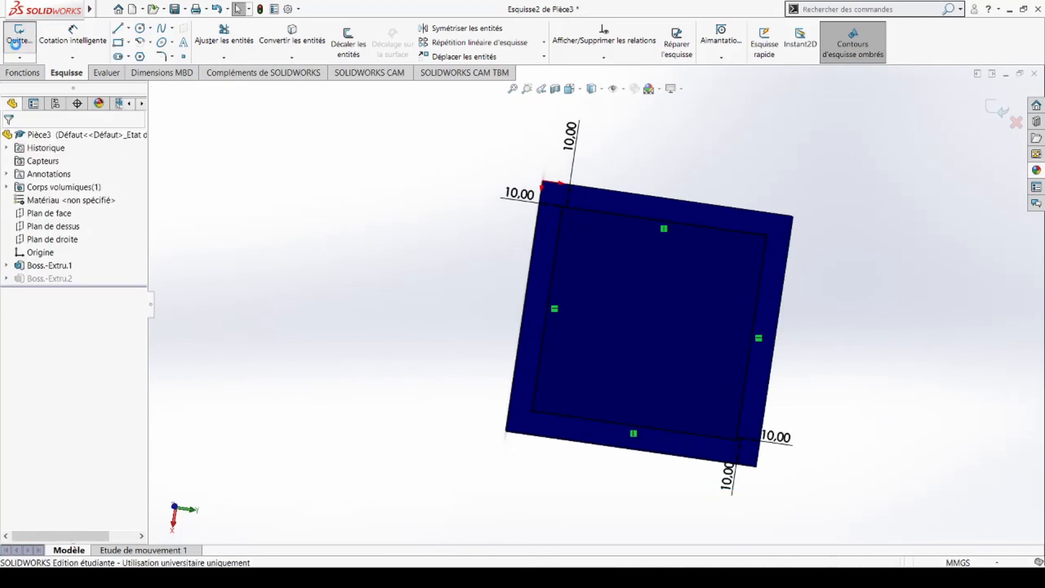
Step: Return to Assemblage1 and accept rebuilding it with the updated lid
middle_drag(956, 369, 908, 411)
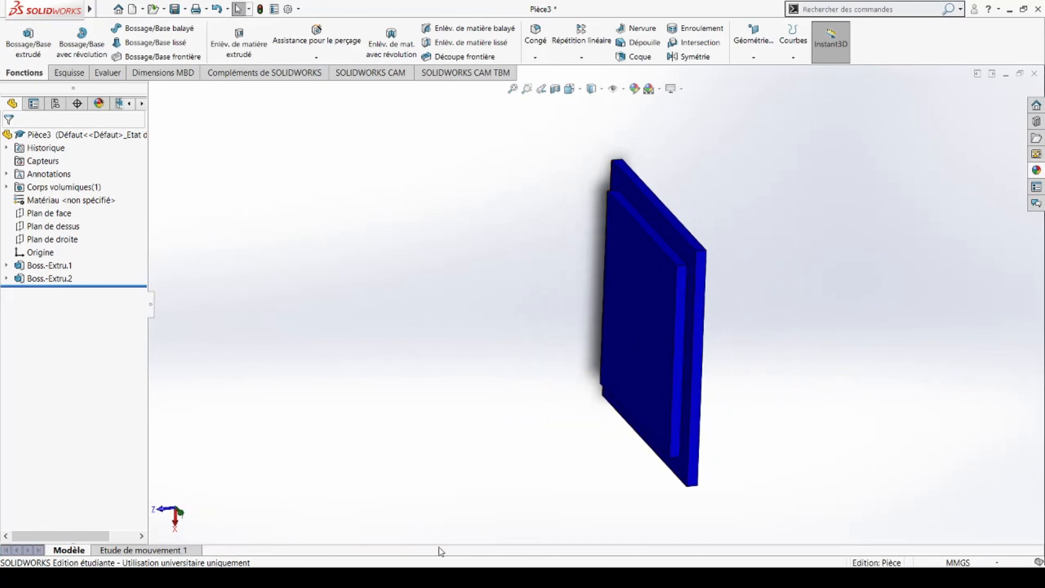
click(685, 545)
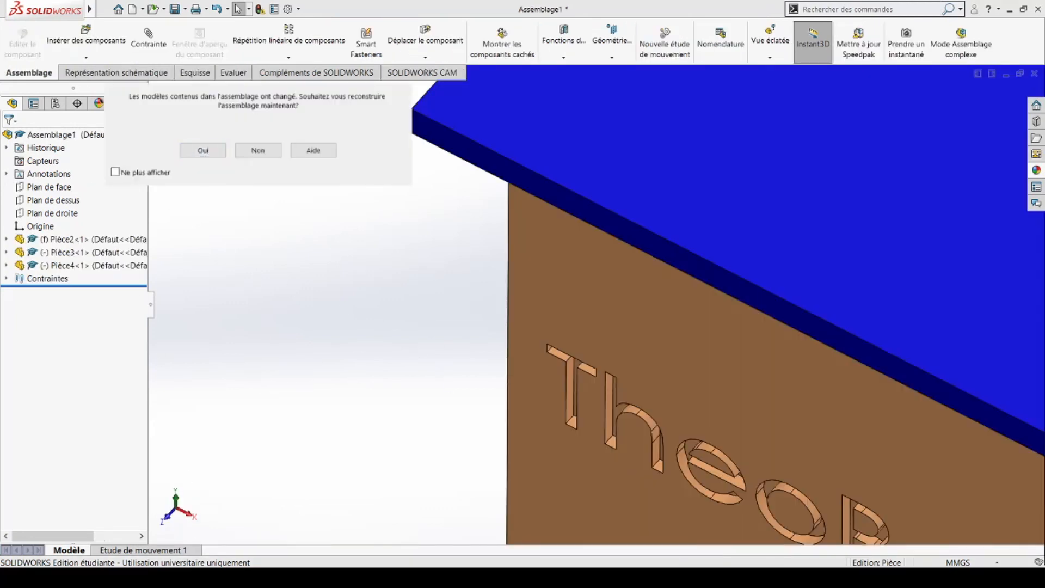
click(202, 151)
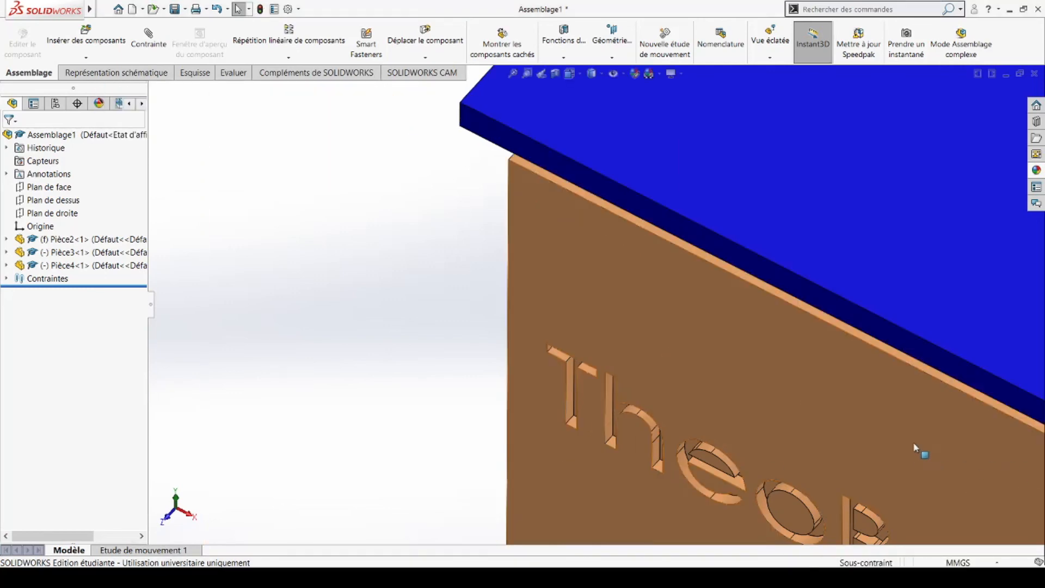
scroll(905, 419, up, 1)
middle_drag(905, 419, 959, 391)
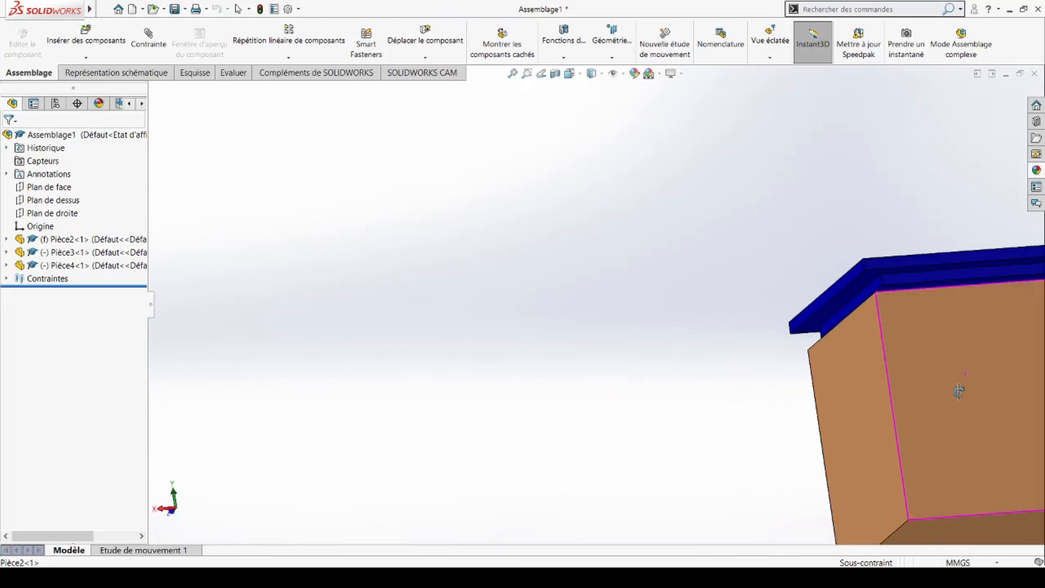
Step: Delete the lid's three old mates: Coïncidente6, Coïncidente8 and Parallèle2
click(6, 280)
click(60, 294)
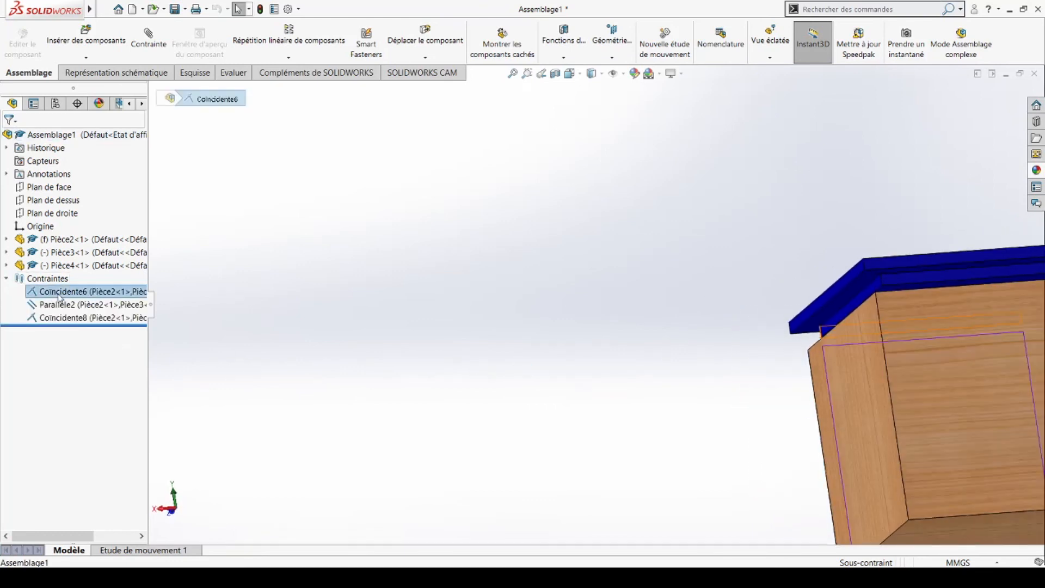
key(Delete)
key(Return)
click(64, 305)
key(Delete)
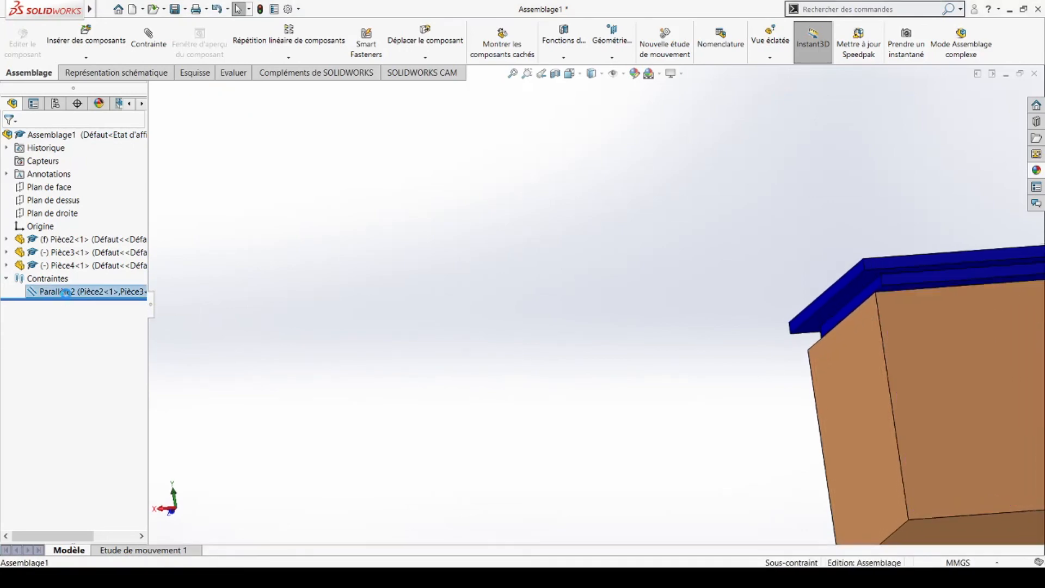
key(Delete)
middle_drag(945, 358, 869, 386)
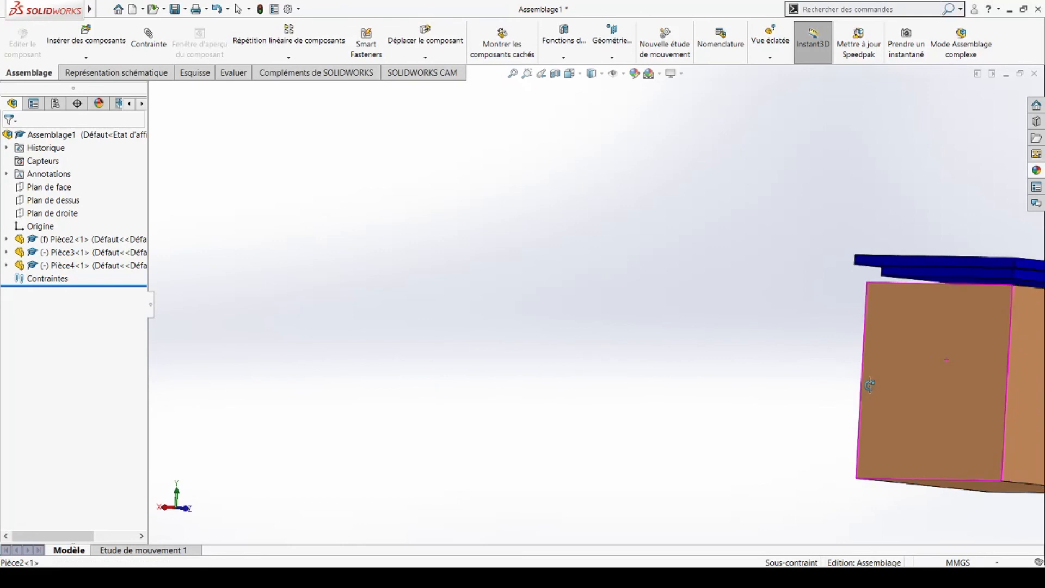
scroll(978, 324, down, 3)
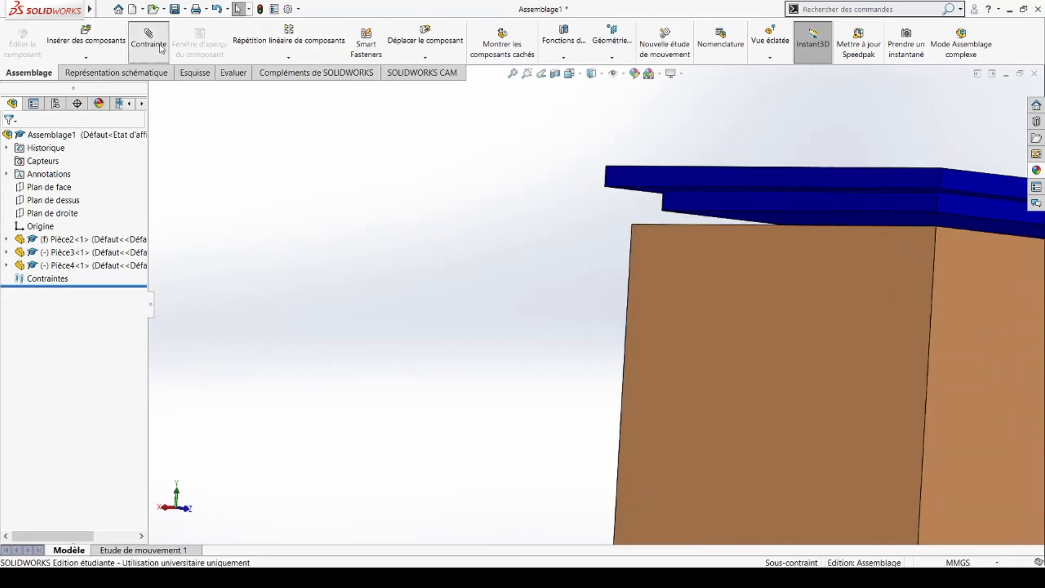
Step: Make a face of the blue lid coincident with the box's top face
click(740, 206)
middle_drag(762, 238, 757, 304)
click(751, 307)
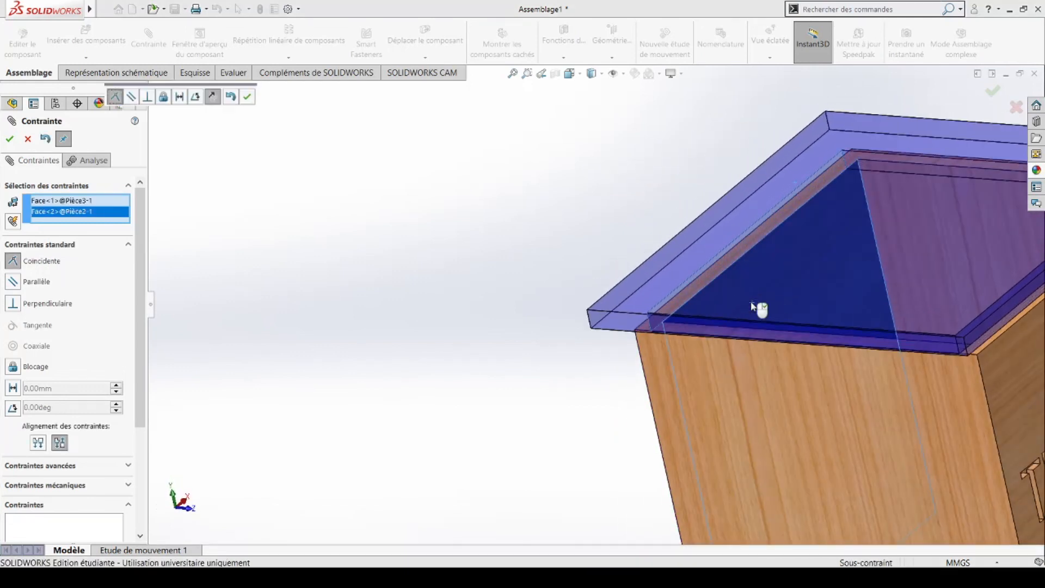
right_click(751, 307)
Step: Add two more coincident mates aligning the lid's side faces with the box's side faces
middle_drag(831, 278, 641, 421)
click(663, 294)
click(690, 306)
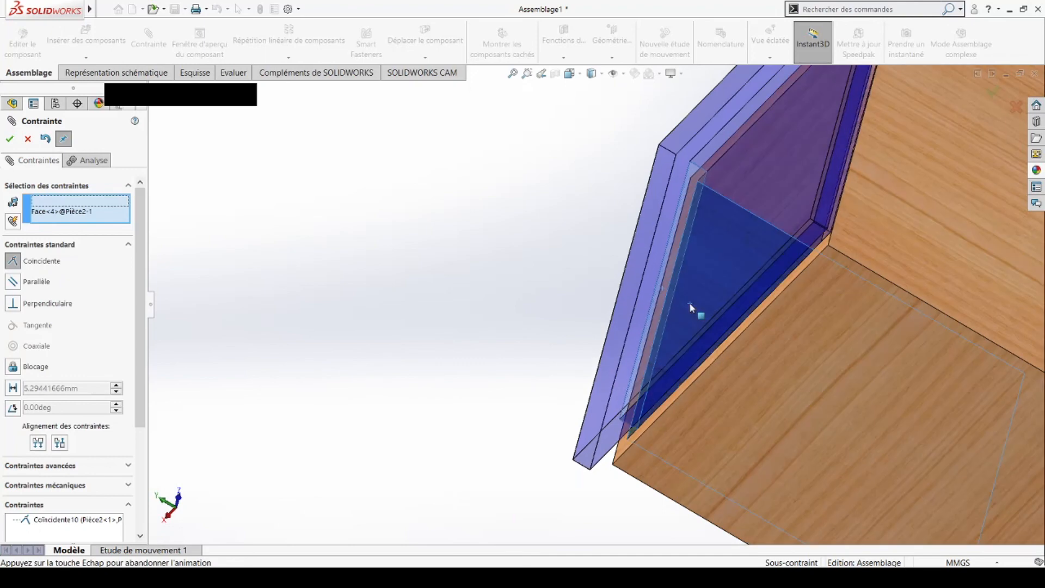
middle_drag(748, 327, 773, 242)
click(741, 223)
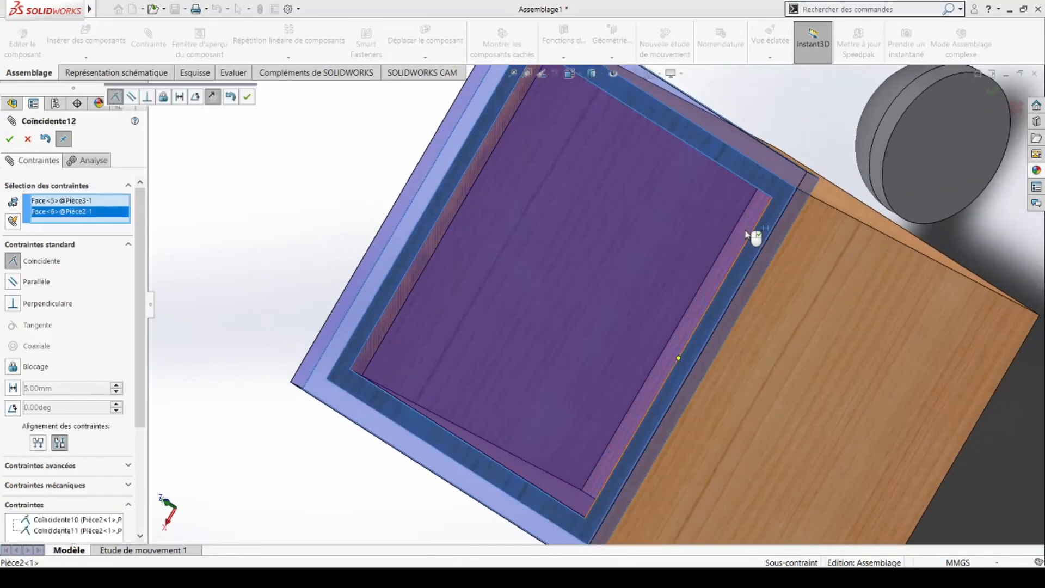
middle_drag(741, 252, 648, 309)
scroll(723, 284, up, 5)
scroll(713, 304, down, 3)
click(9, 141)
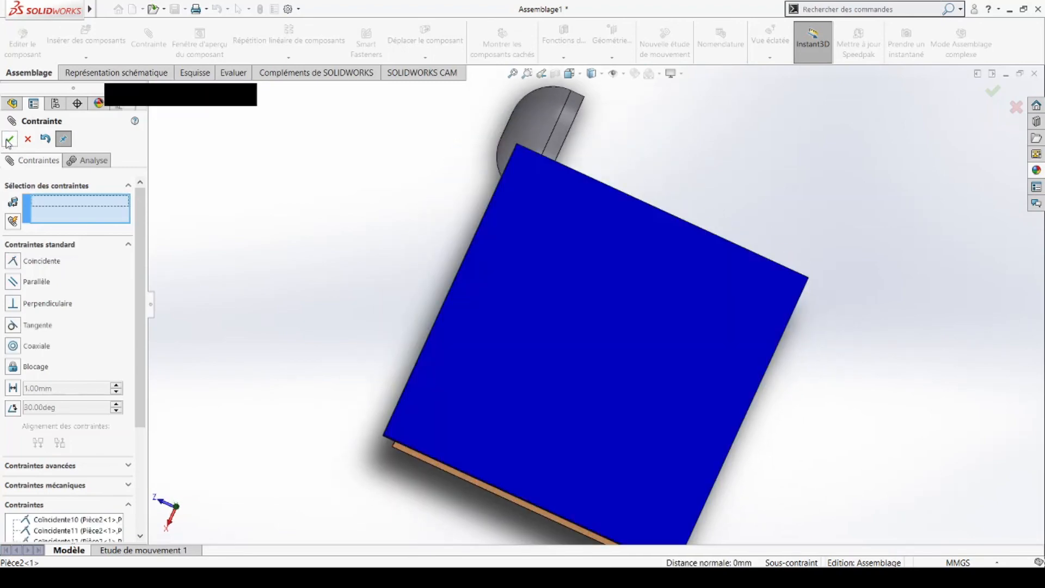
Step: Orbit around the fully constrained assembly to inspect the lid seated on the box
middle_drag(739, 400, 753, 194)
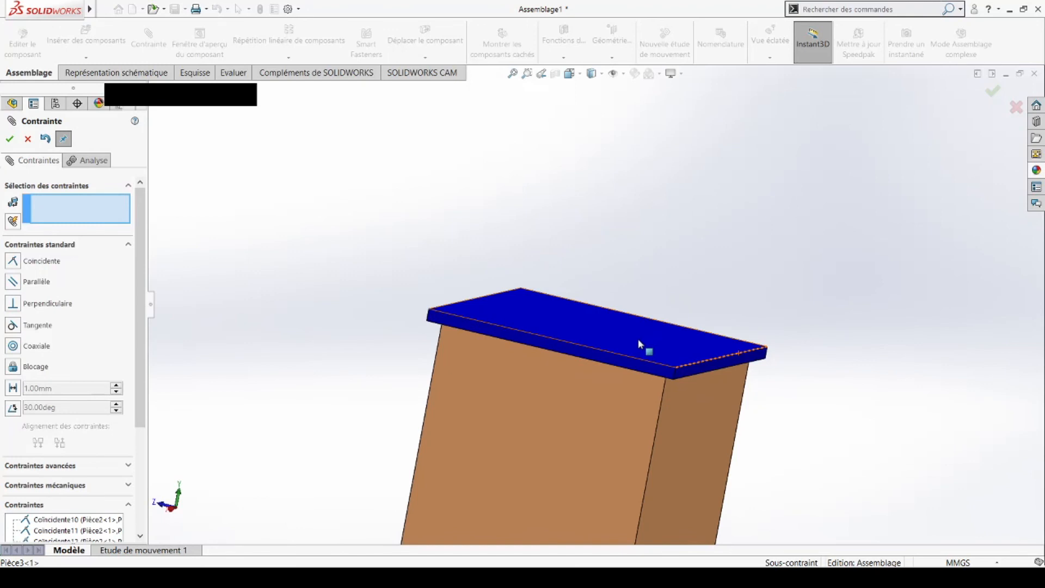
middle_drag(762, 325, 437, 134)
middle_drag(798, 324, 735, 400)
scroll(734, 400, up, 4)
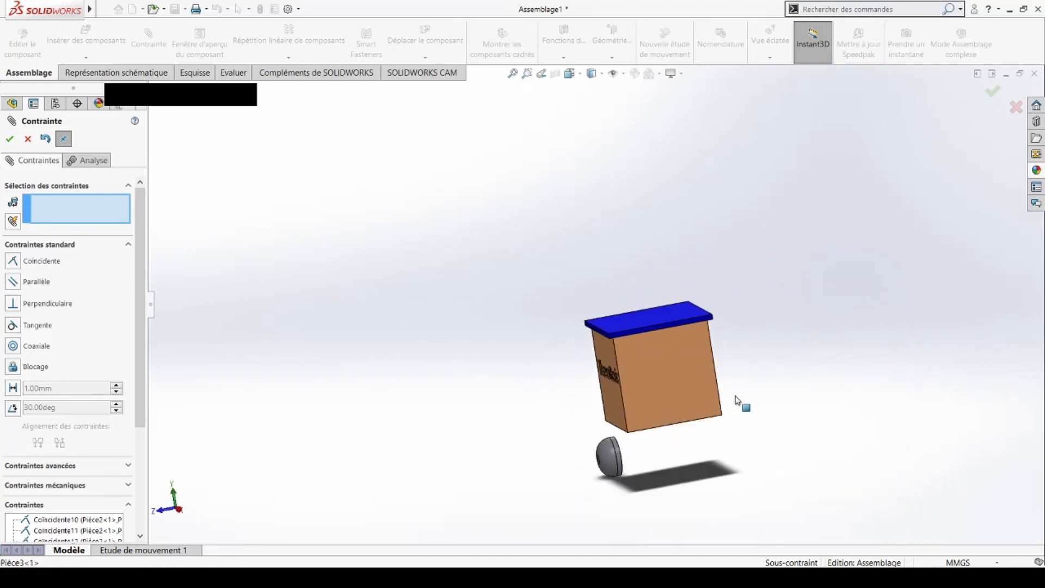
scroll(617, 452, down, 4)
middle_drag(681, 370, 675, 407)
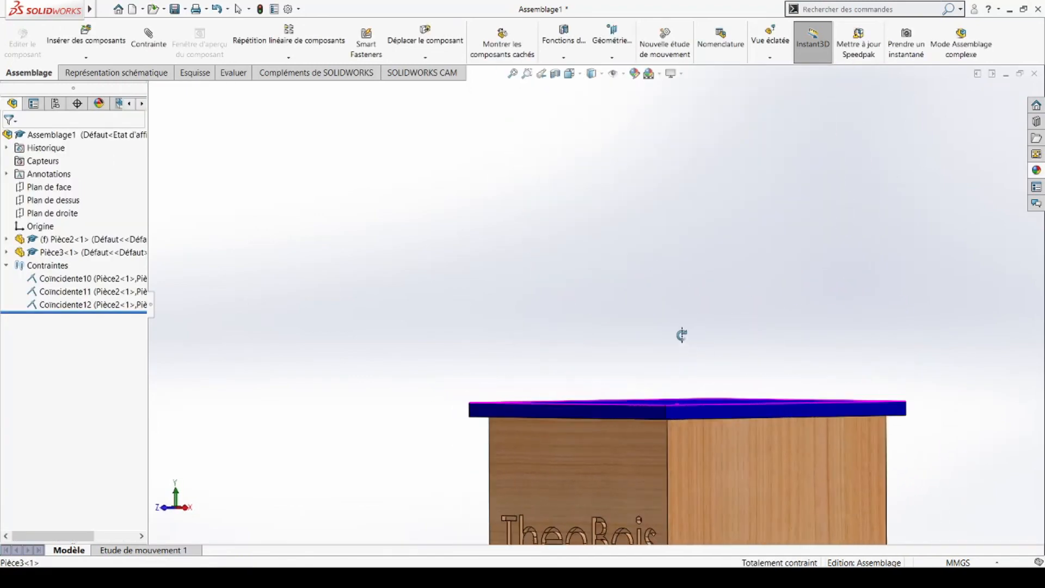
scroll(679, 442, up, 3)
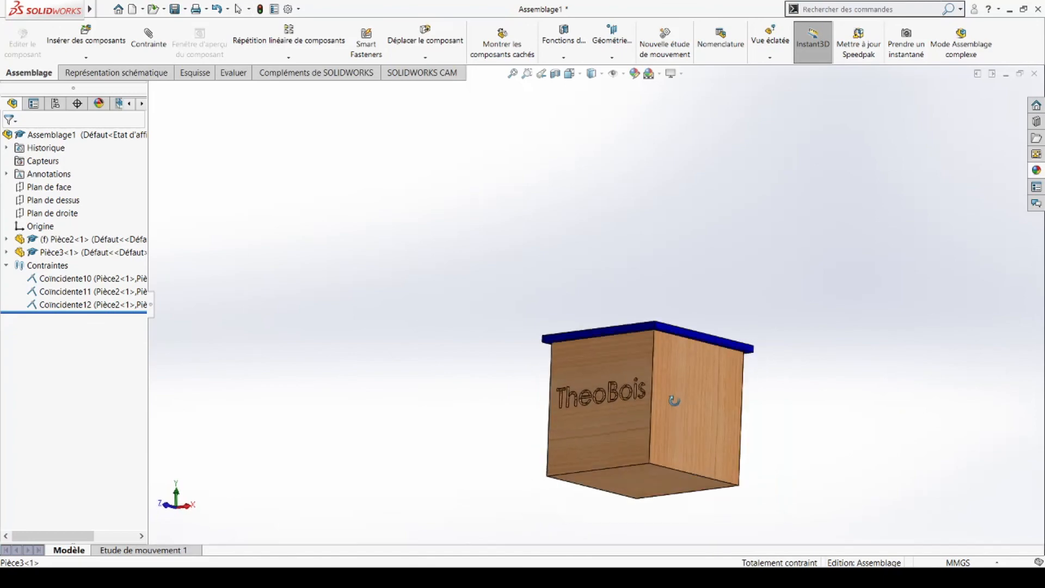
scroll(676, 299, down, 4)
middle_drag(607, 361, 619, 498)
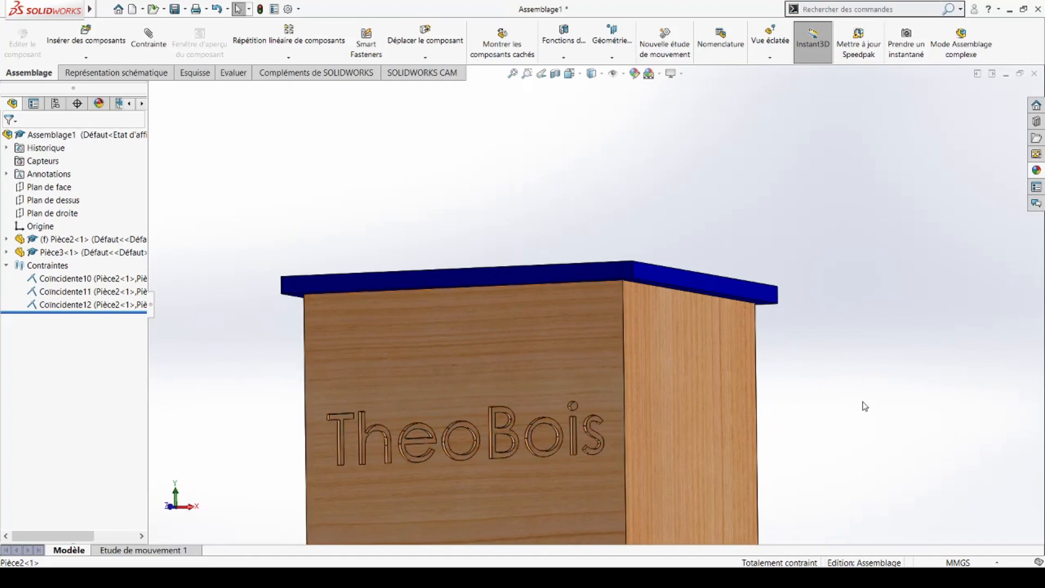
middle_drag(893, 389, 762, 431)
scroll(763, 431, up, 5)
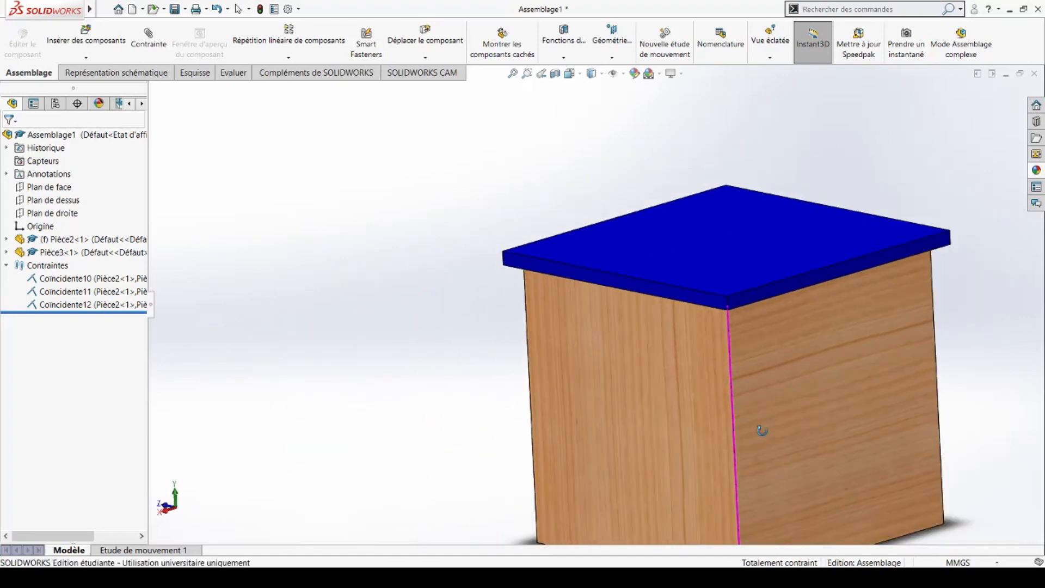
middle_drag(827, 414, 574, 523)
scroll(630, 226, down, 5)
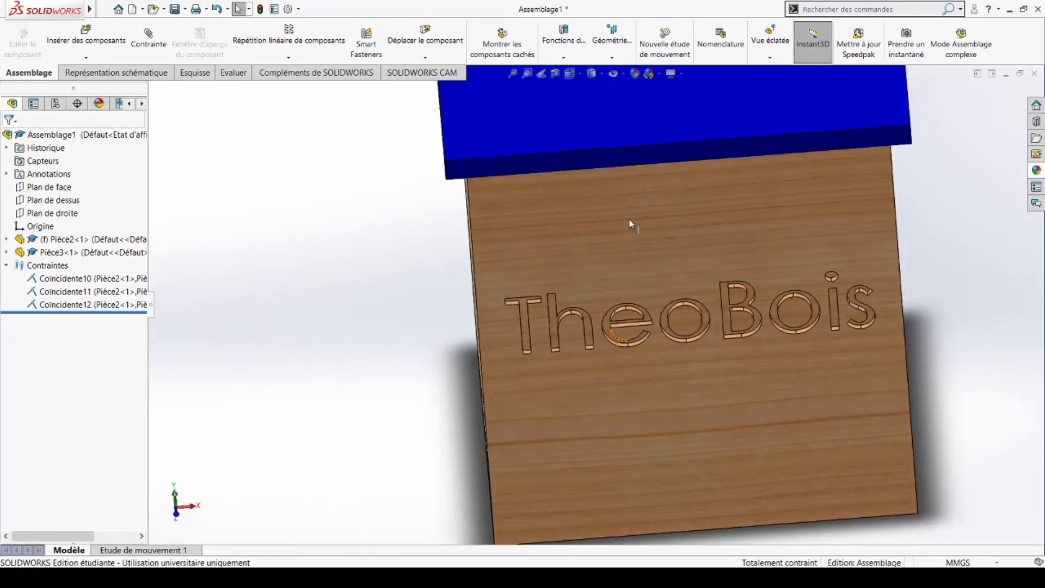
scroll(613, 177, up, 3)
click(613, 174)
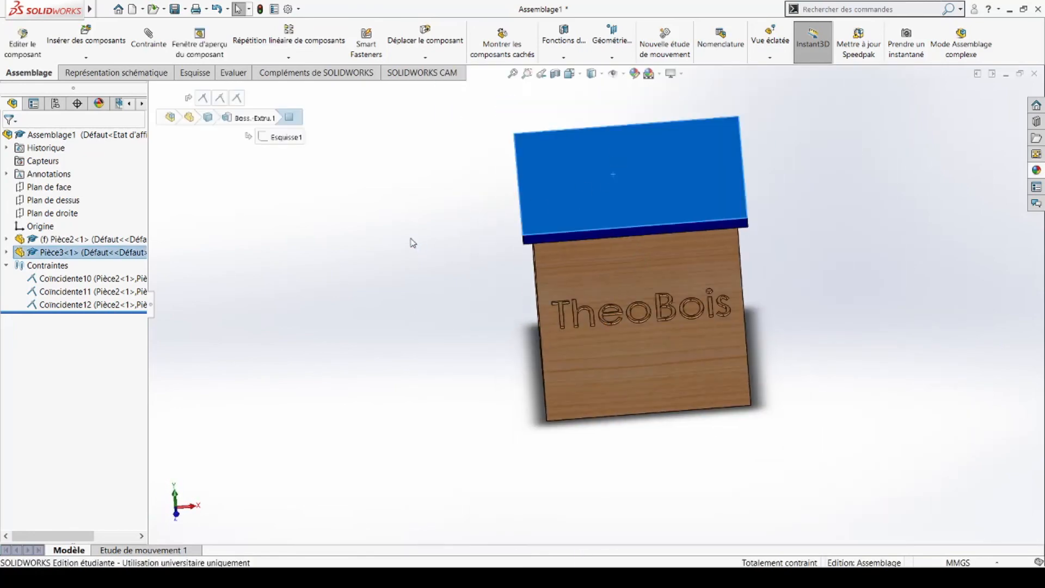
click(429, 258)
middle_drag(518, 299, 674, 337)
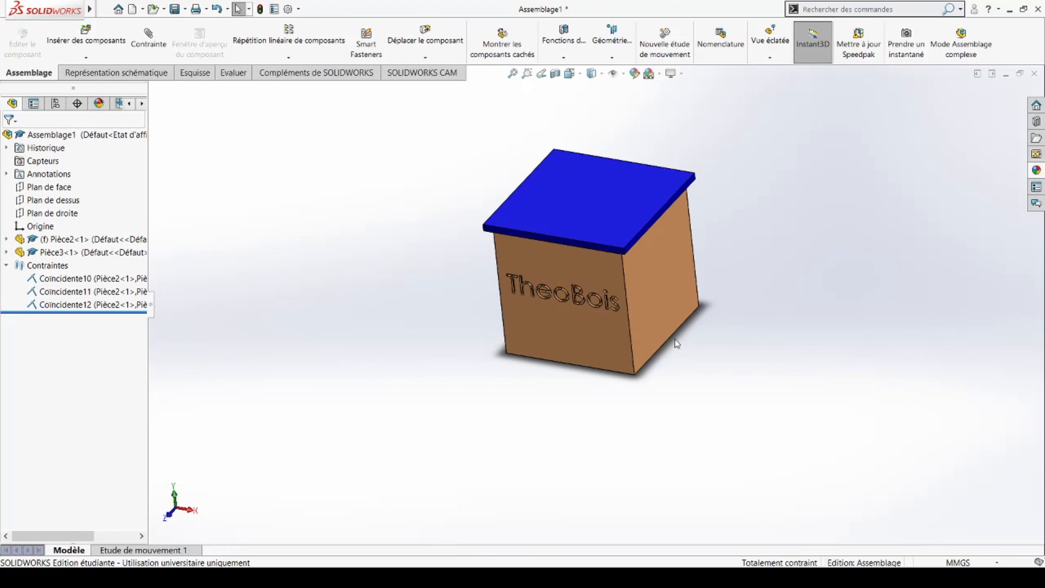
middle_drag(337, 484, 390, 462)
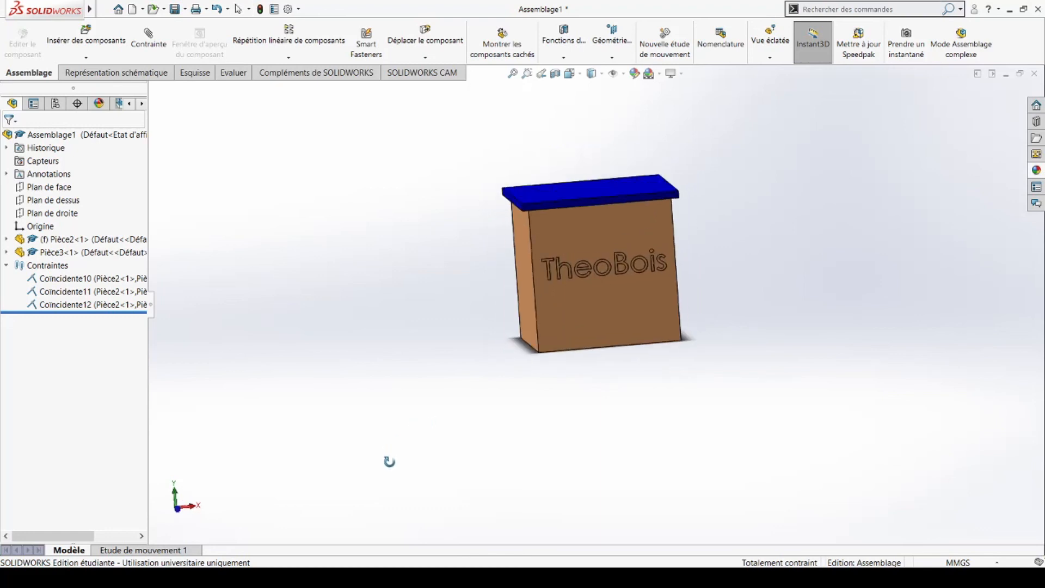
scroll(565, 298, down, 5)
scroll(599, 299, up, 3)
middle_drag(590, 226, 466, 229)
middle_drag(781, 292, 424, 433)
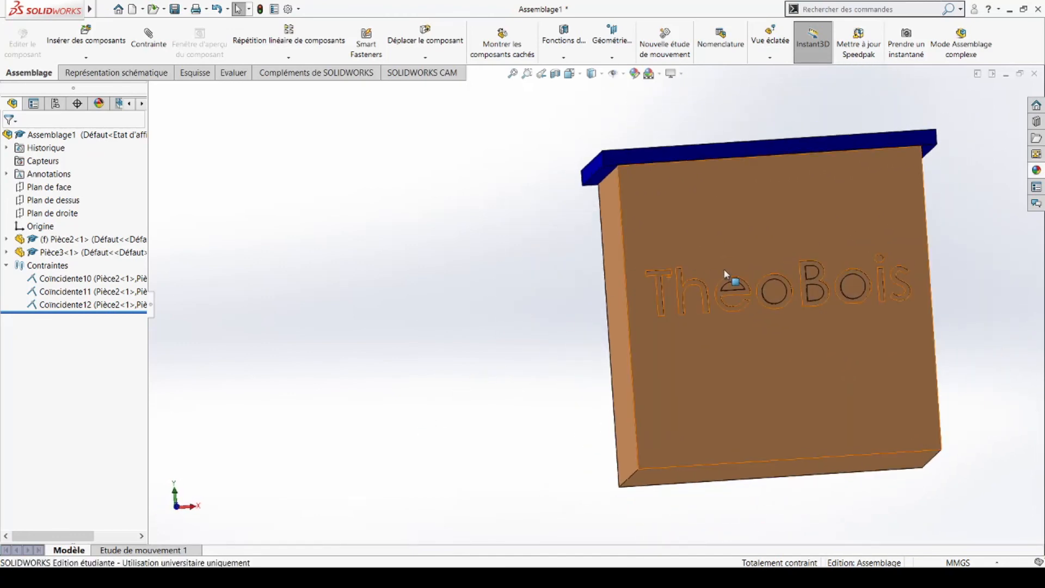
middle_drag(602, 292, 580, 325)
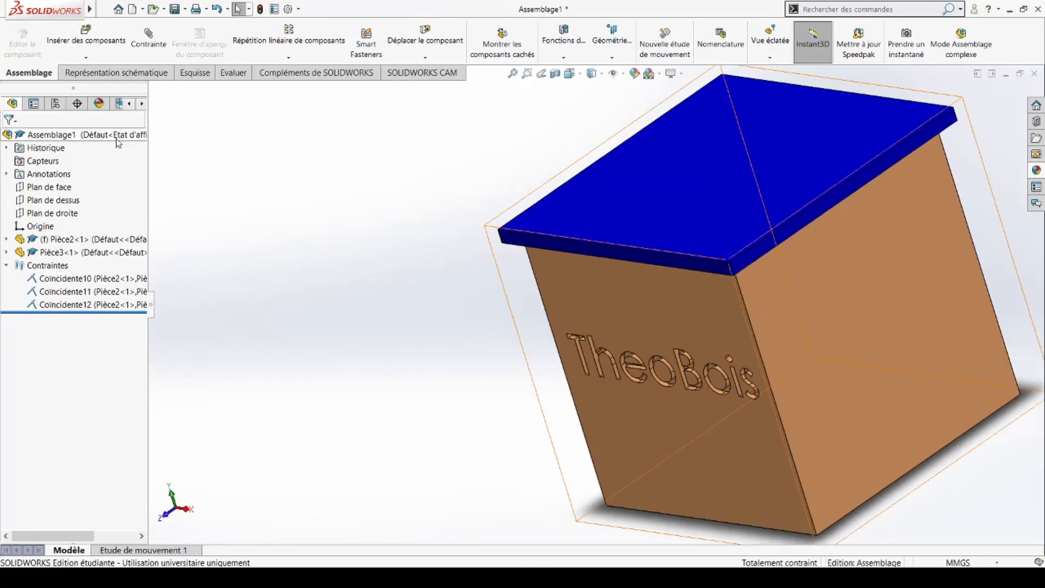
middle_drag(760, 397, 852, 469)
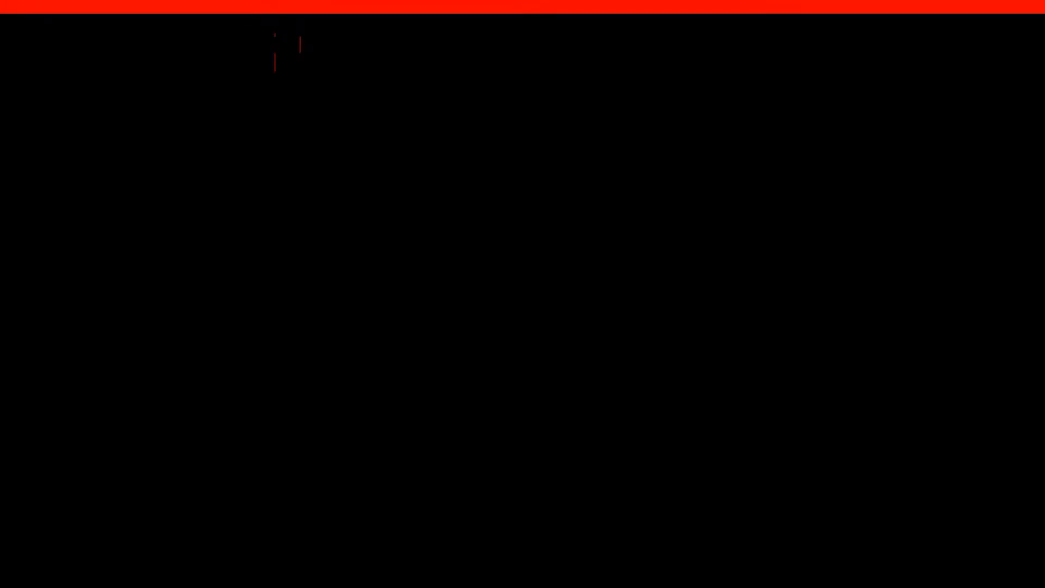